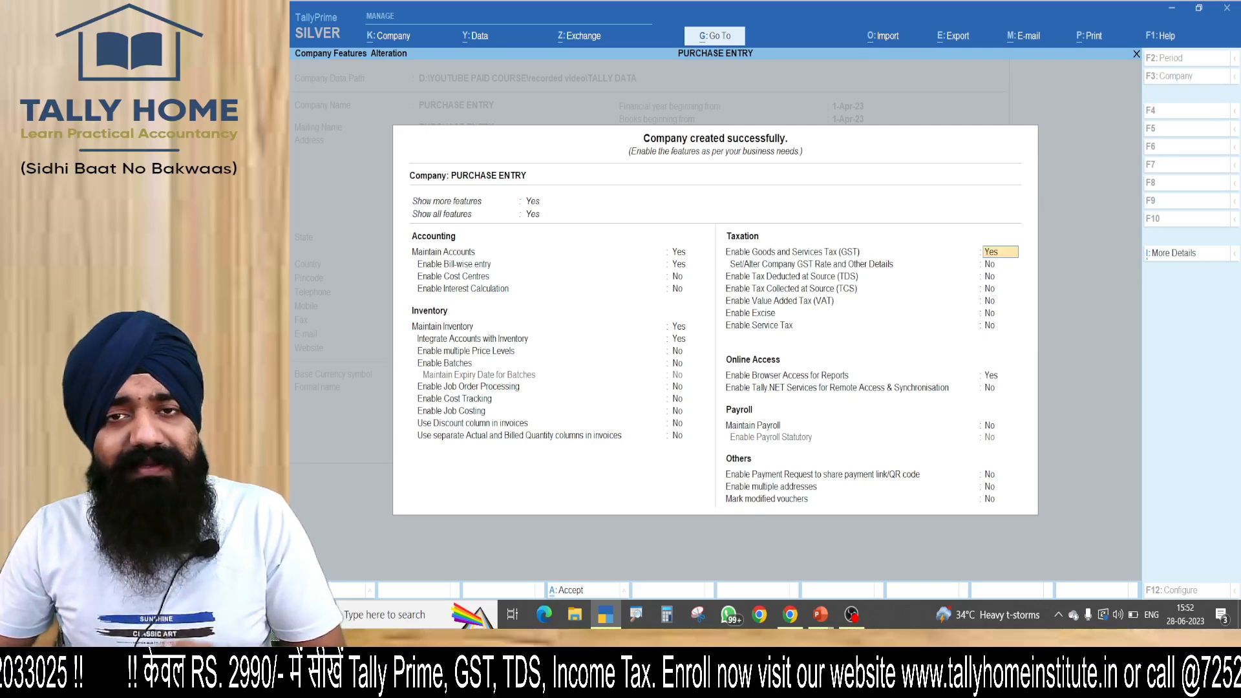
Keep Goods and Services Tax enabled for the company and open its GST registration details.
{"action": "key", "text": "Return"}
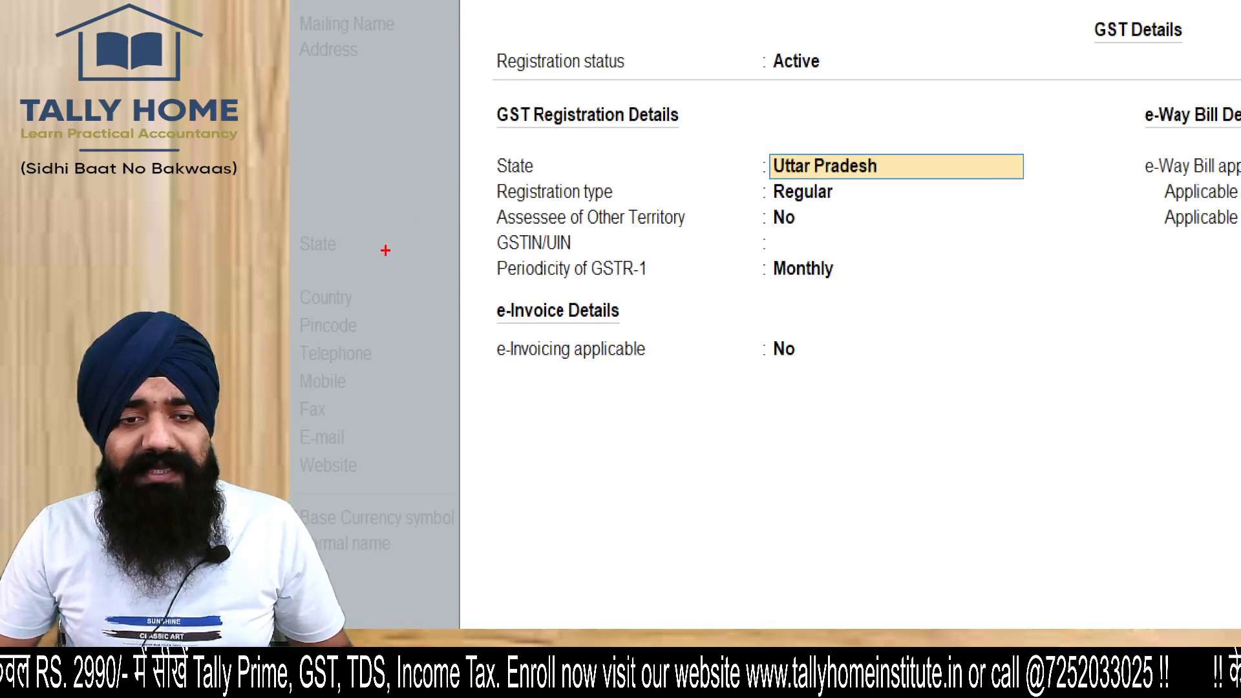
{"action": "left_click_drag", "start_coordinate": [385, 250], "coordinate": [586, 267]}
{"action": "left_click_drag", "start_coordinate": [571, 211], "coordinate": [552, 327]}
{"action": "key", "text": "Escape"}
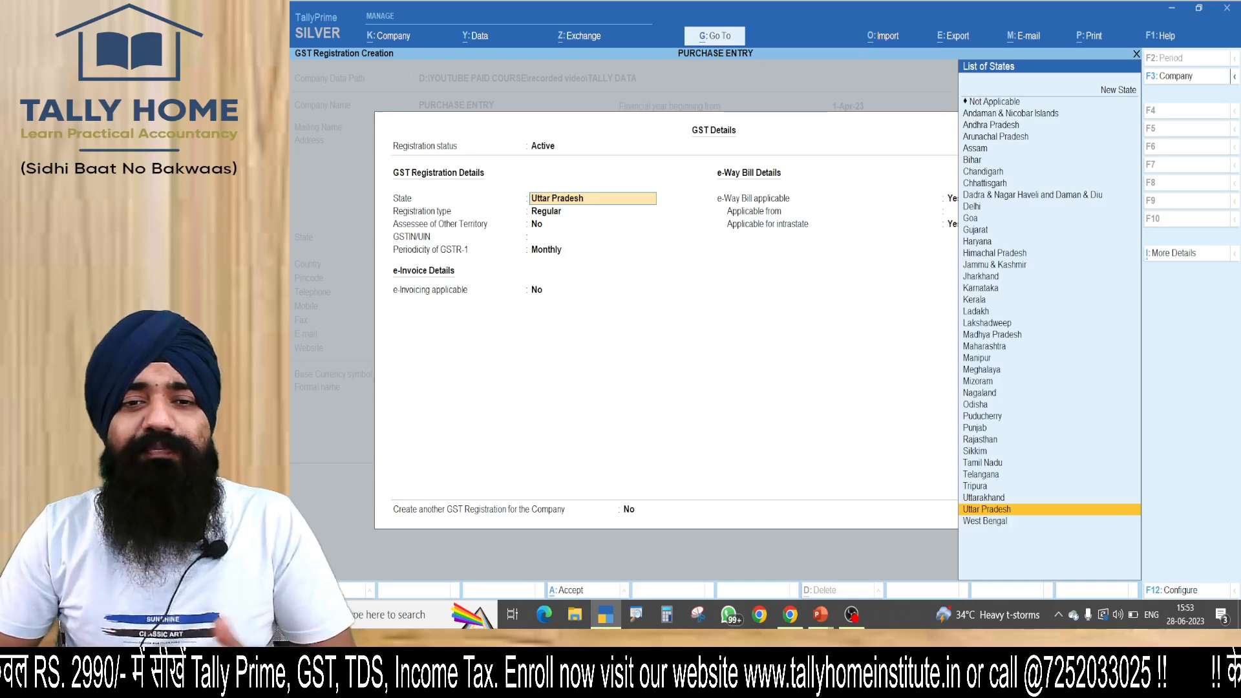
Complete the Regular GST registration for Uttar Pradesh with the company's GSTIN and monthly GSTR-1, and save it.
{"action": "key", "text": "Return"}
{"action": "key", "text": "Return"}
{"action": "key", "text": "Return"}
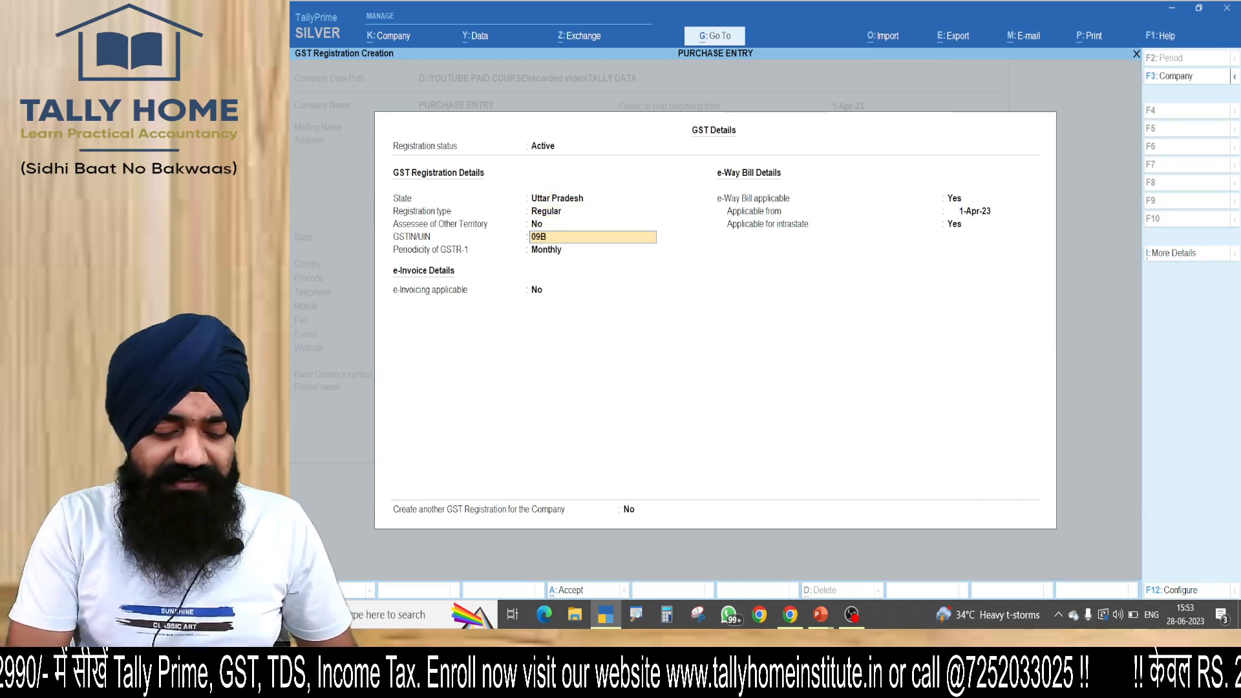
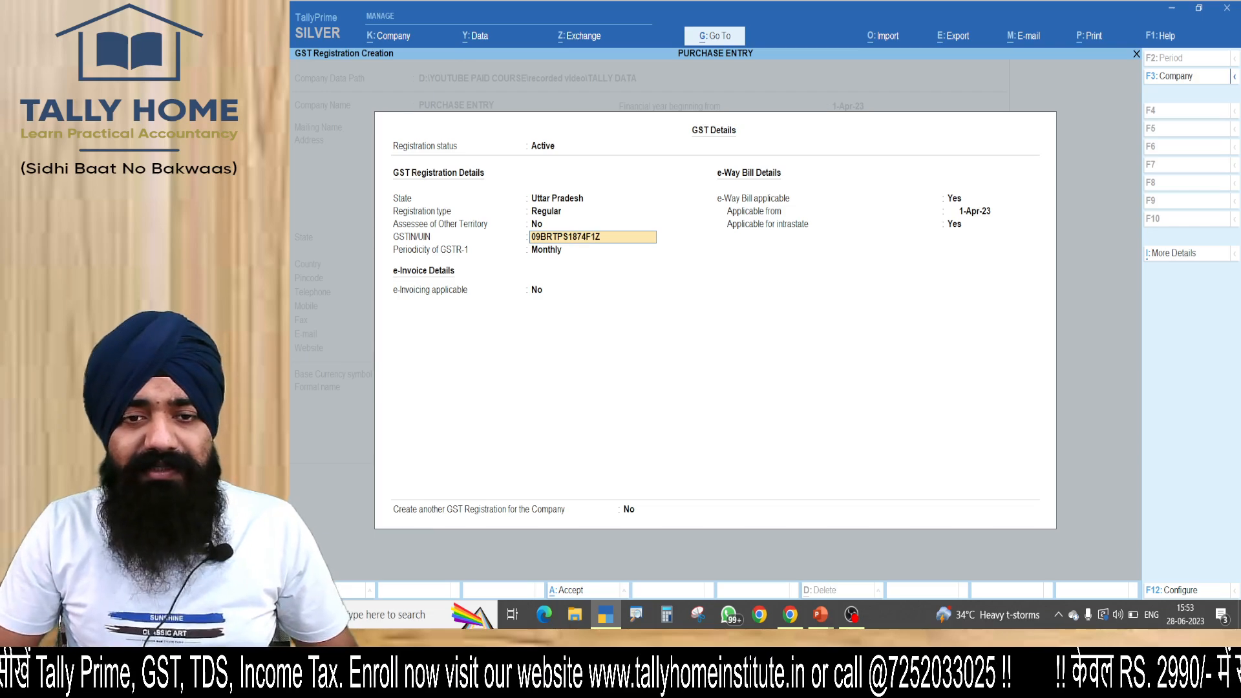
{"action": "key", "text": "Return"}
{"action": "key", "text": "Return"}
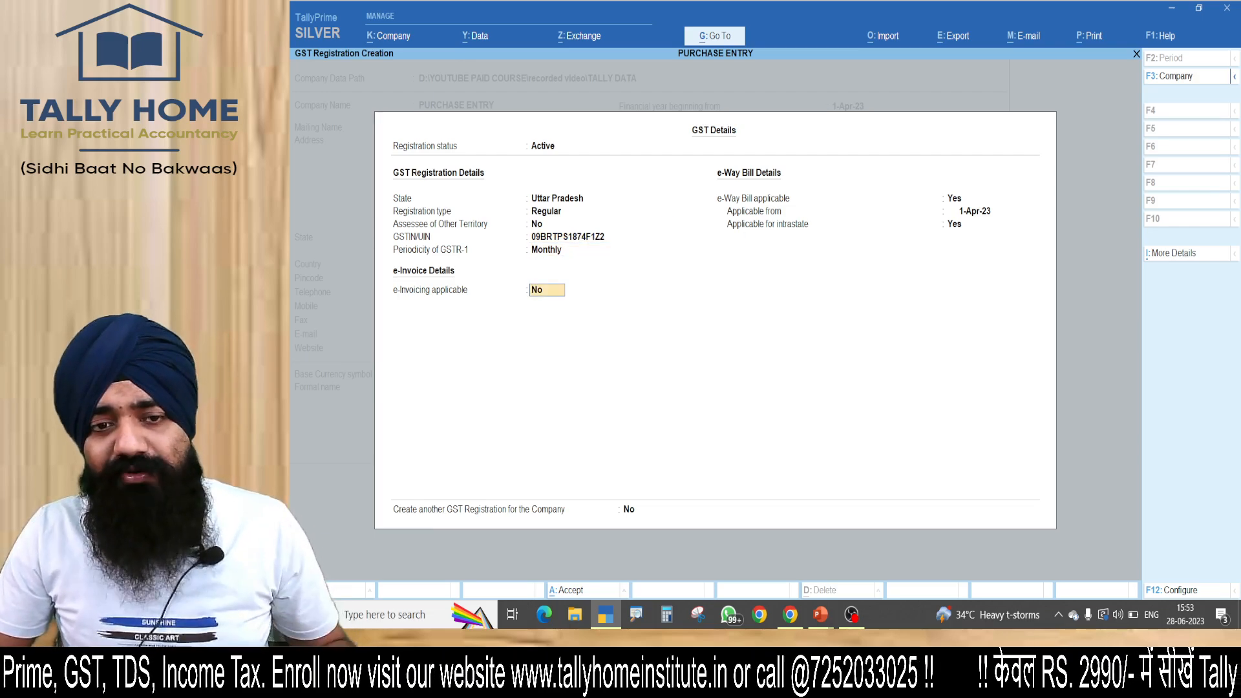
{"action": "key", "text": "ctrl+a"}
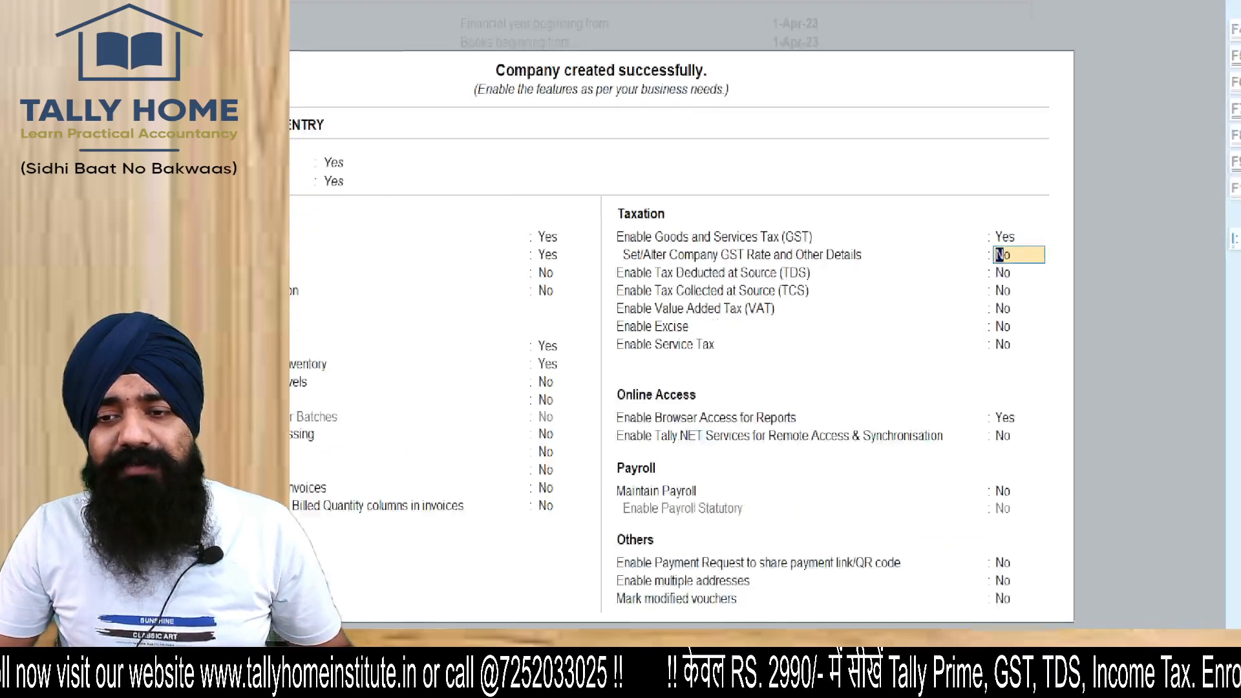
{"action": "mouse_move", "coordinate": [498, 223]}
{"action": "left_mouse_down"}
{"action": "mouse_move", "coordinate": [492, 249]}
{"action": "mouse_move", "coordinate": [568, 277]}
{"action": "mouse_move", "coordinate": [794, 280]}
{"action": "mouse_move", "coordinate": [801, 210]}
{"action": "mouse_move", "coordinate": [457, 216]}
{"action": "left_mouse_up"}
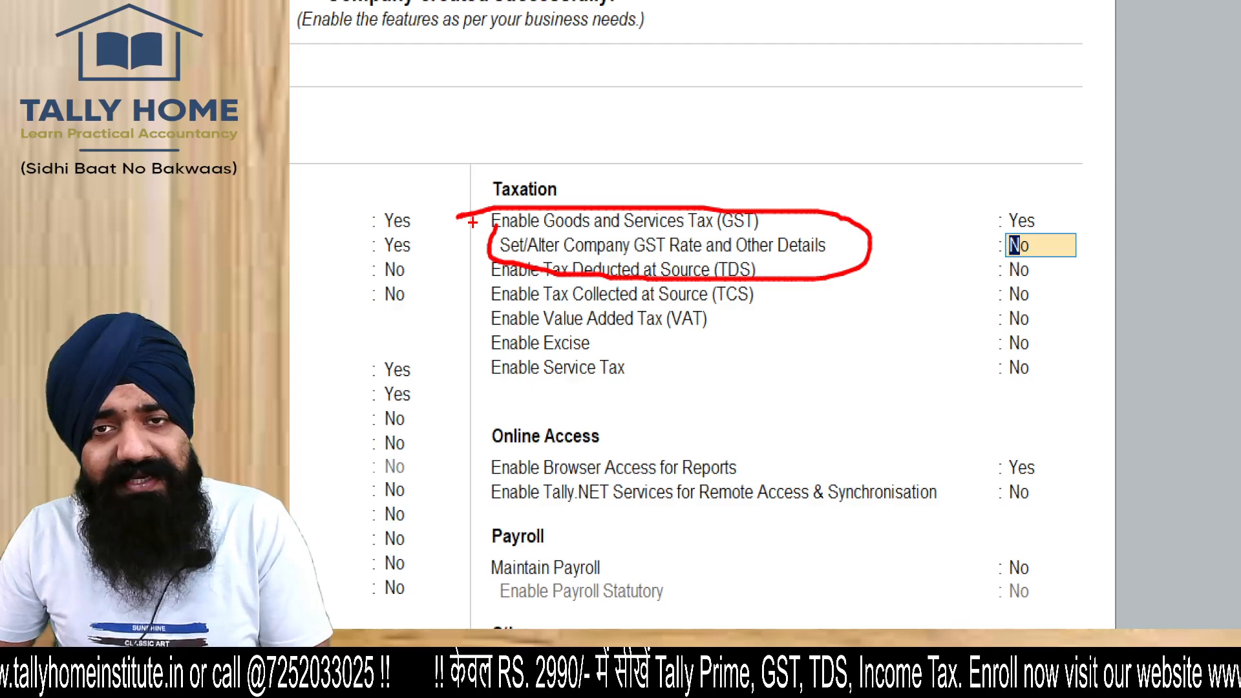
{"action": "left_click_drag", "start_coordinate": [917, 196], "coordinate": [1006, 149]}
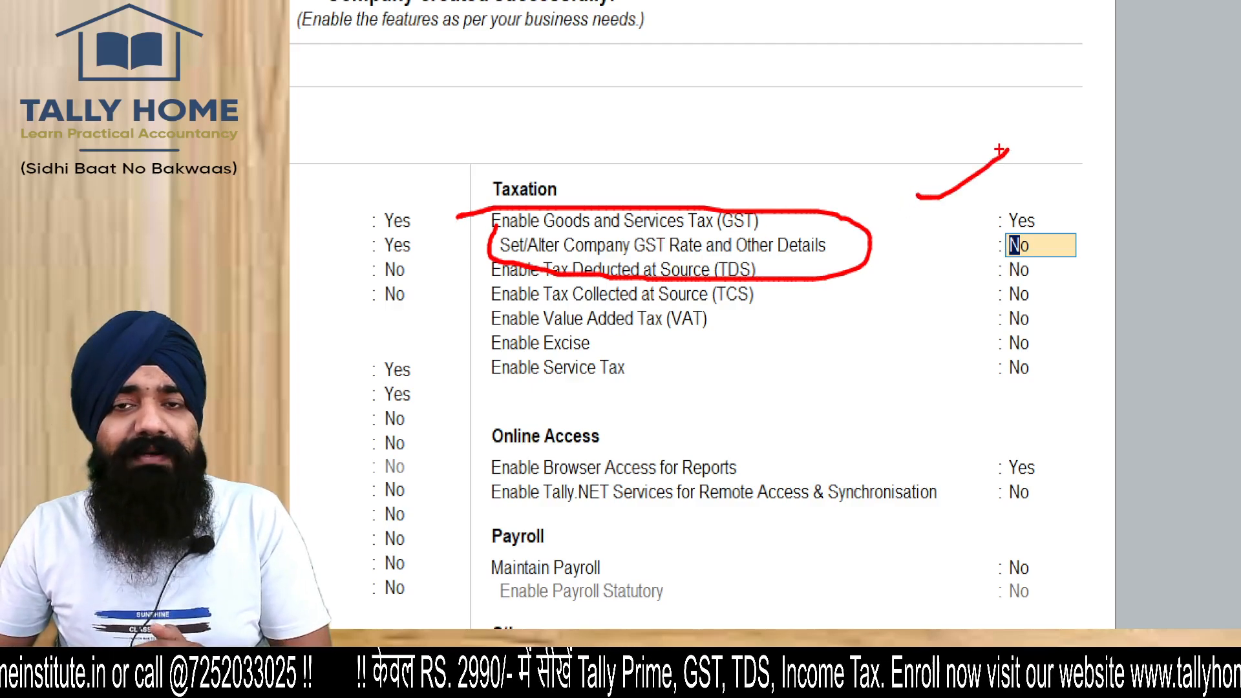
{"action": "left_click_drag", "start_coordinate": [876, 239], "coordinate": [912, 247]}
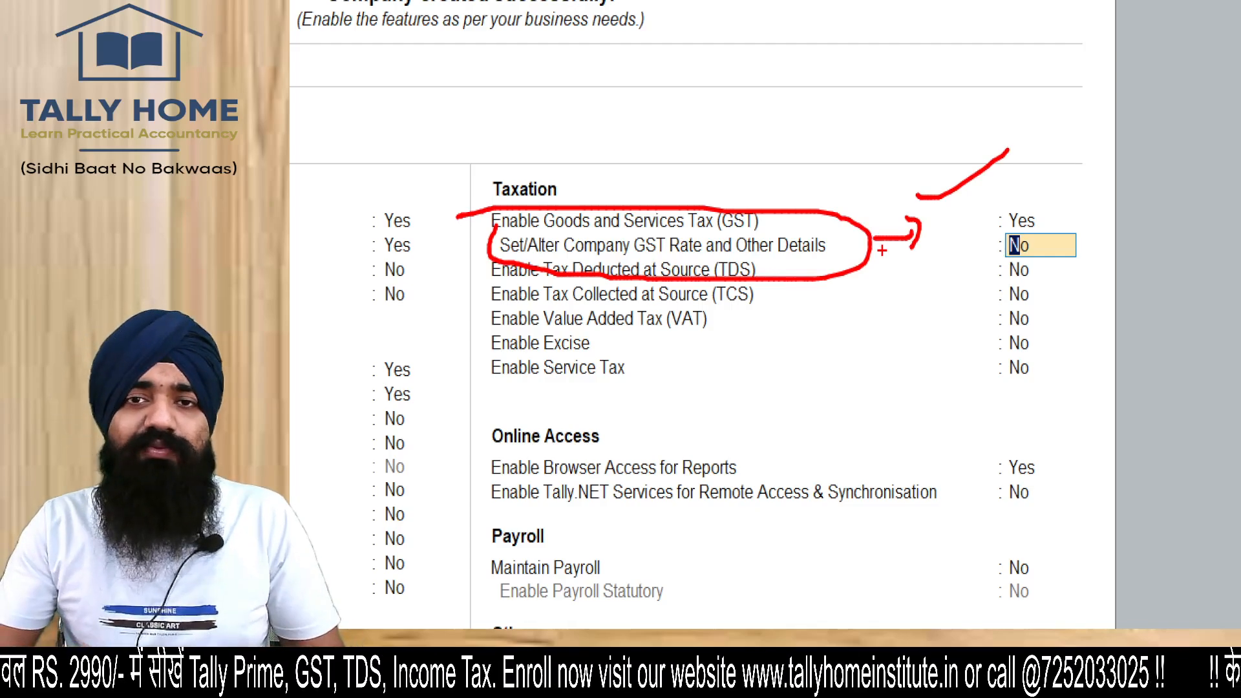
{"action": "key", "text": "Escape"}
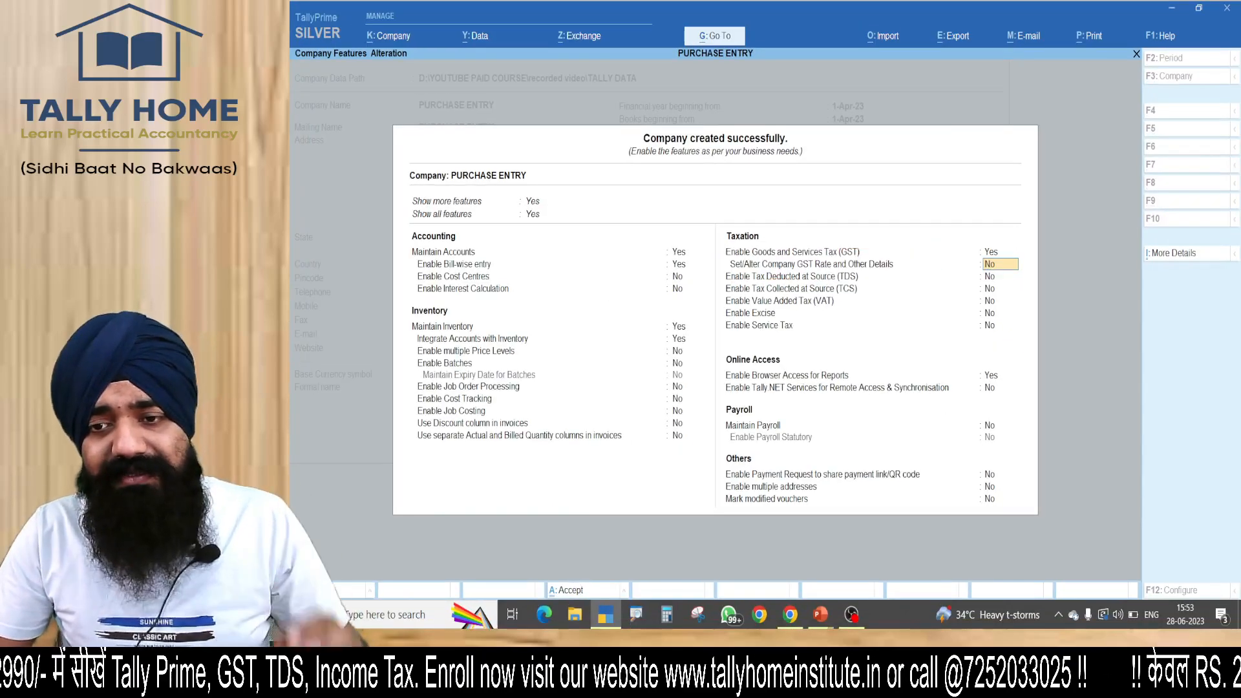
Set the option to set or alter company GST rate and other details to Yes, opening its form.
{"action": "key", "text": "y"}
{"action": "key", "text": "Return"}
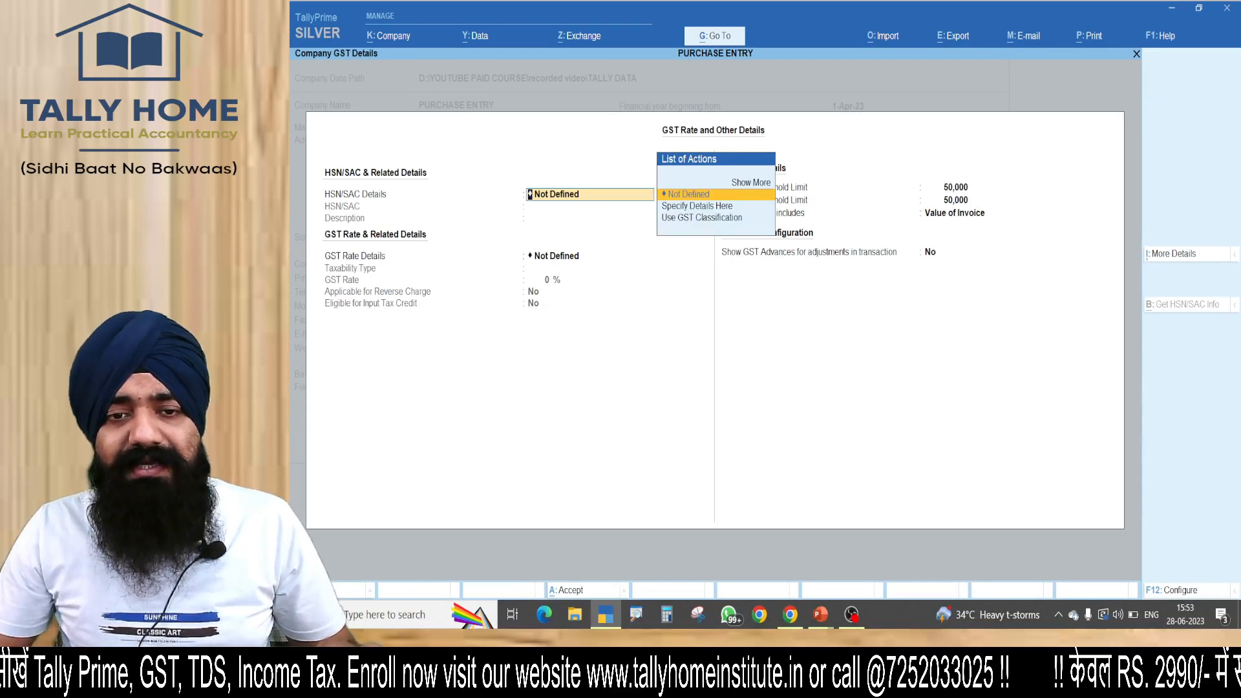
{"action": "key", "text": "ctrl+1"}
{"action": "left_click", "coordinate": [311, 244]}
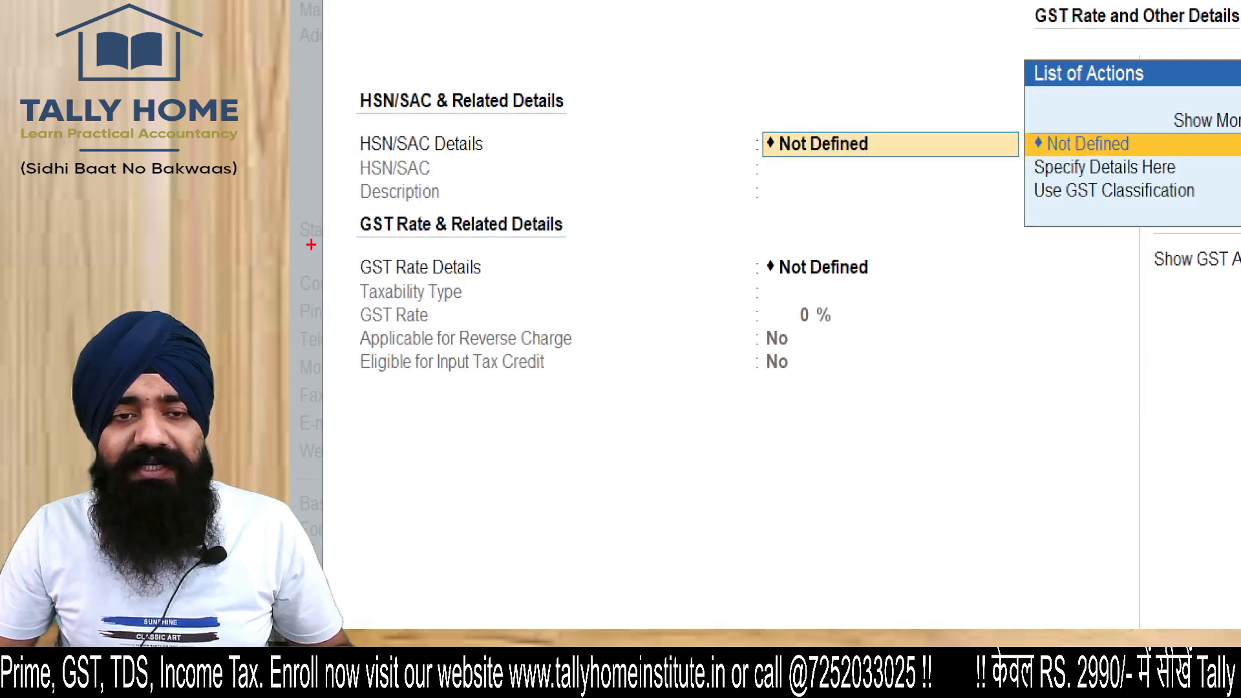
{"action": "mouse_move", "coordinate": [294, 97]}
{"action": "left_mouse_down"}
{"action": "mouse_move", "coordinate": [333, 123]}
{"action": "mouse_move", "coordinate": [465, 23]}
{"action": "left_mouse_up"}
{"action": "left_click_drag", "start_coordinate": [316, 258], "coordinate": [439, 237]}
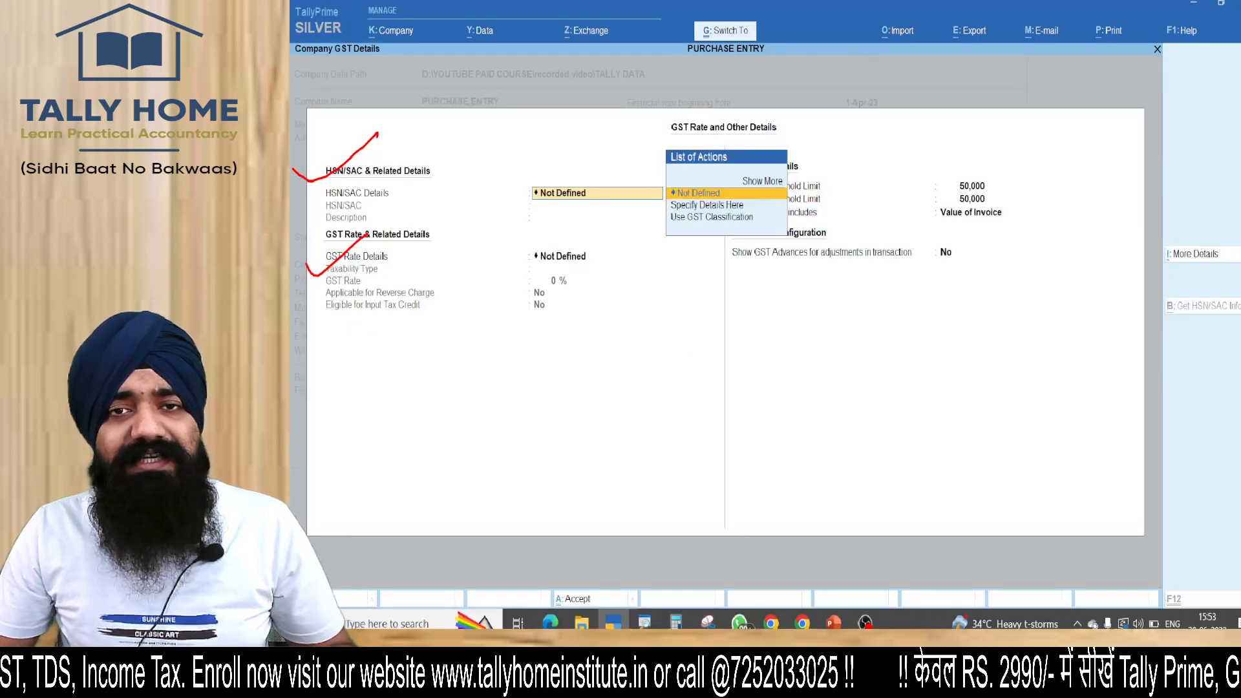
Specify the company's HSN/SAC details with code 6403 and description FOOTWEAR.
{"action": "key", "text": "Down"}
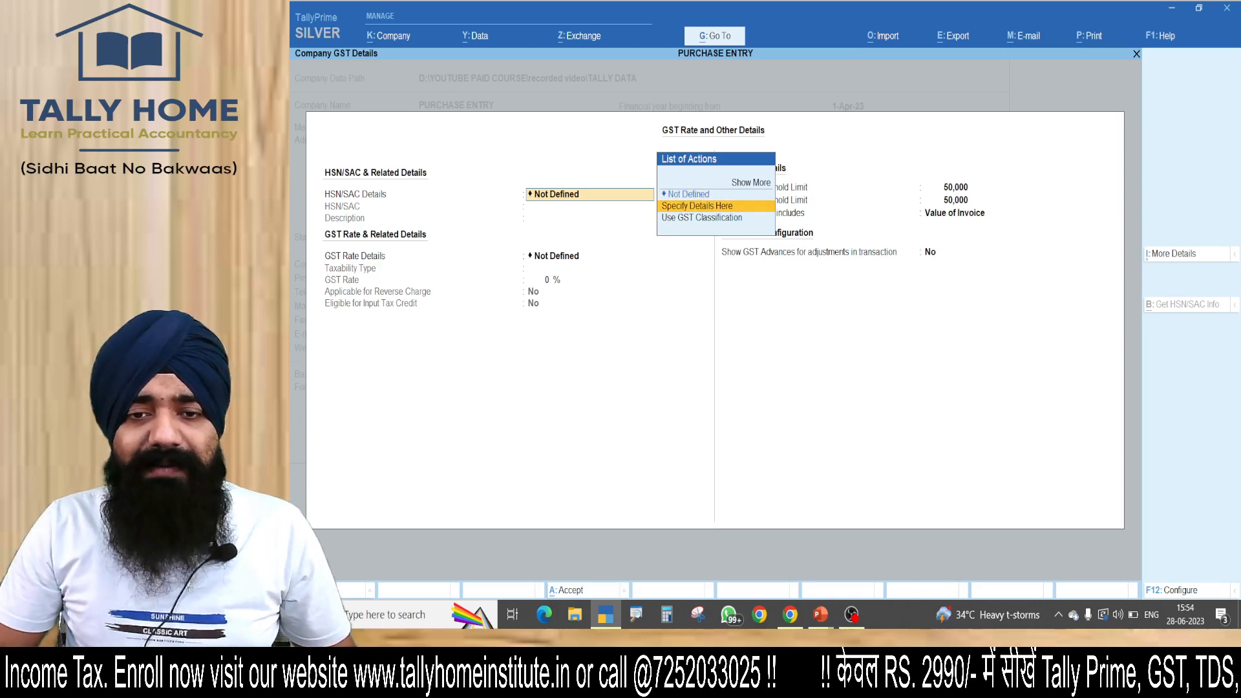
{"action": "key", "text": "ctrl+1"}
{"action": "left_click", "coordinate": [594, 178]}
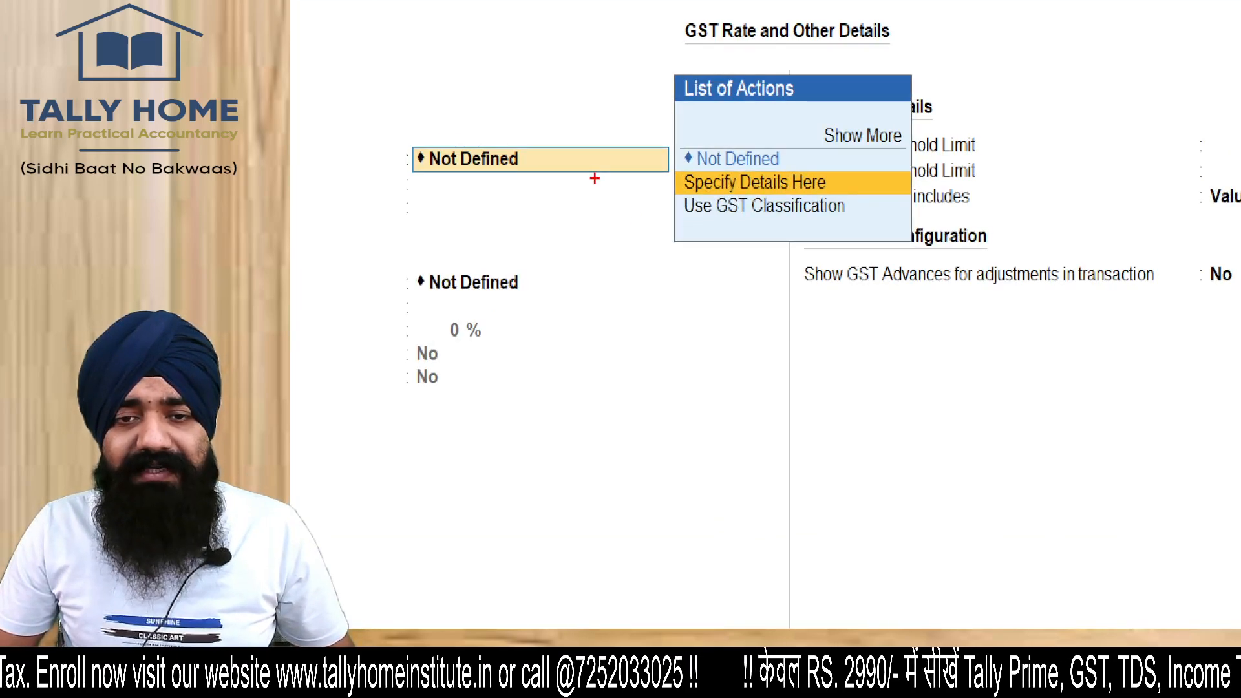
{"action": "key", "text": "Return"}
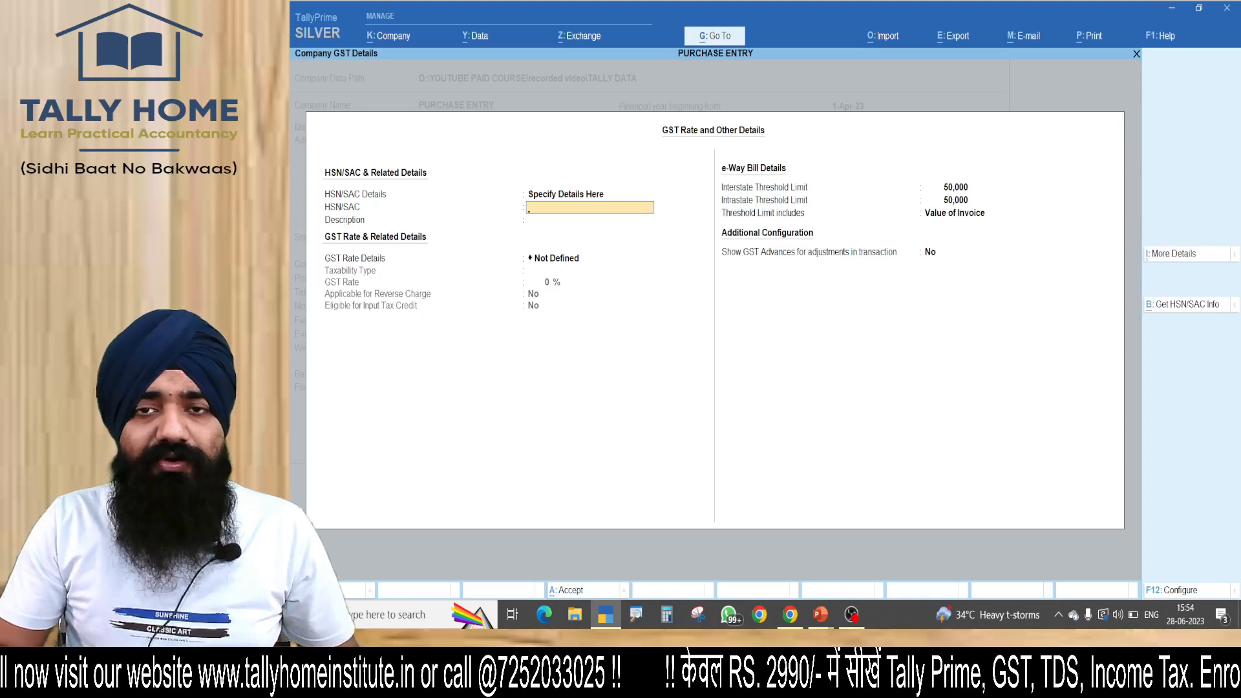
{"action": "type", "text": "6403"}
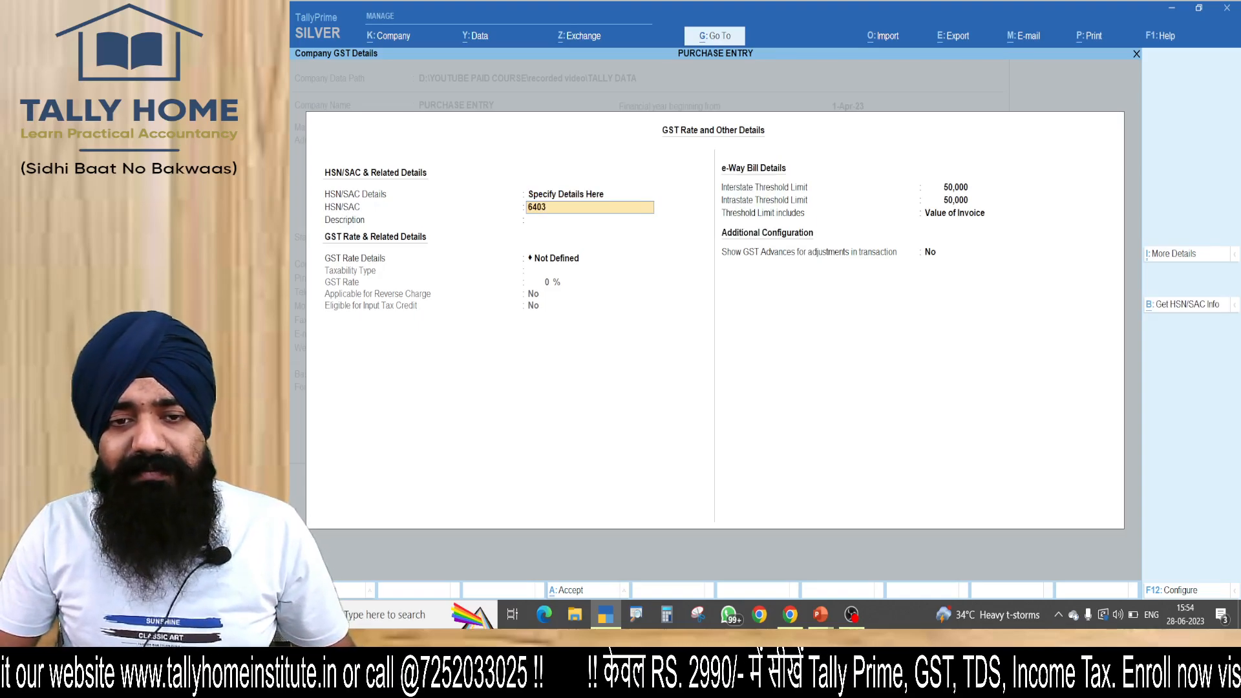
{"action": "key", "text": "Return"}
{"action": "type", "text": "FOOTWEAR"}
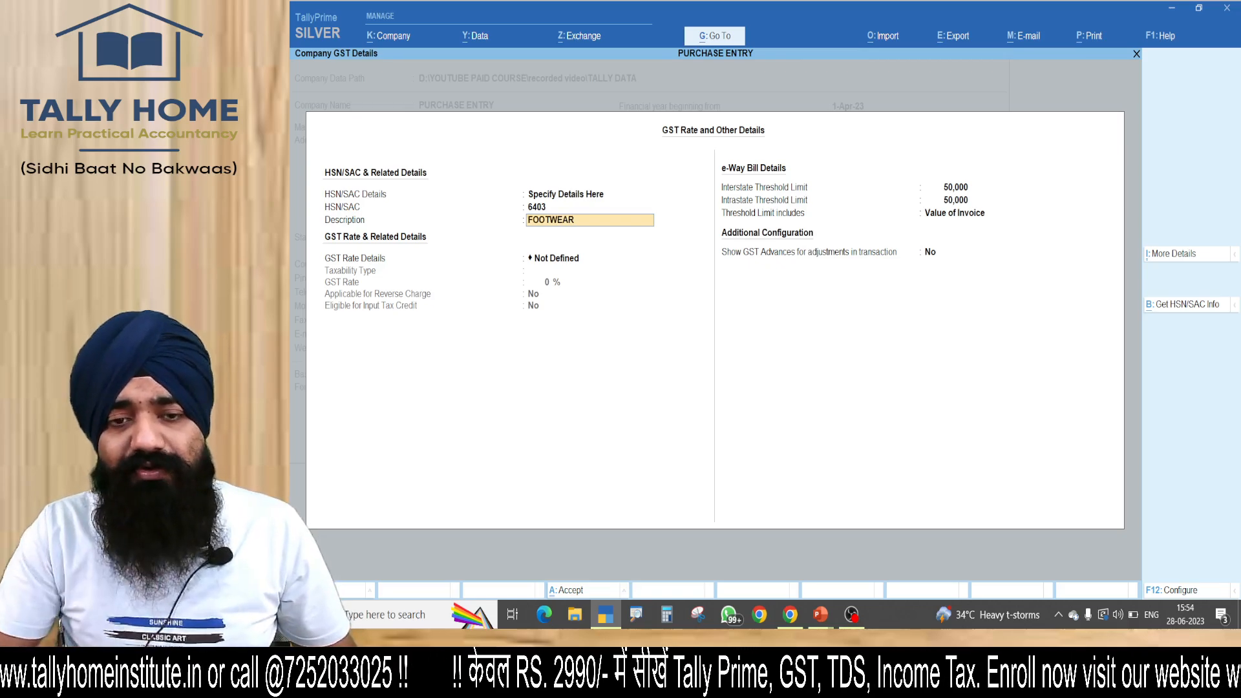
{"action": "key", "text": "Return"}
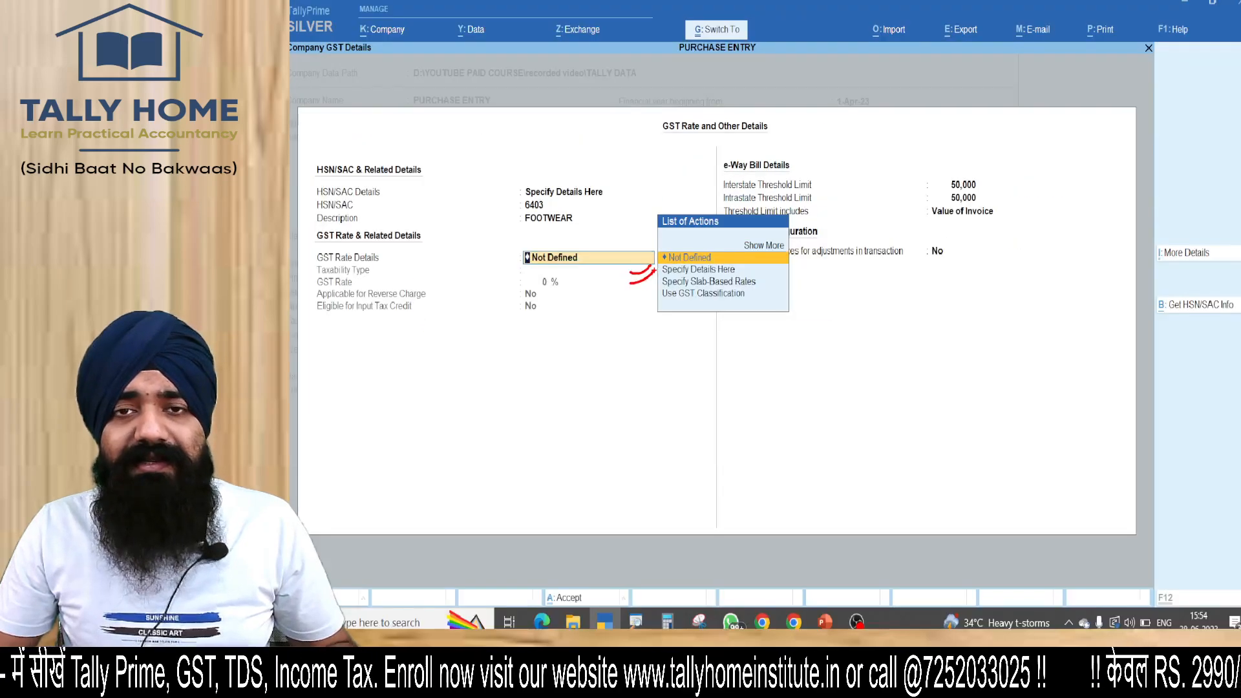
Specify the GST rate details as Taxable at 18%.
{"action": "key", "text": "Down"}
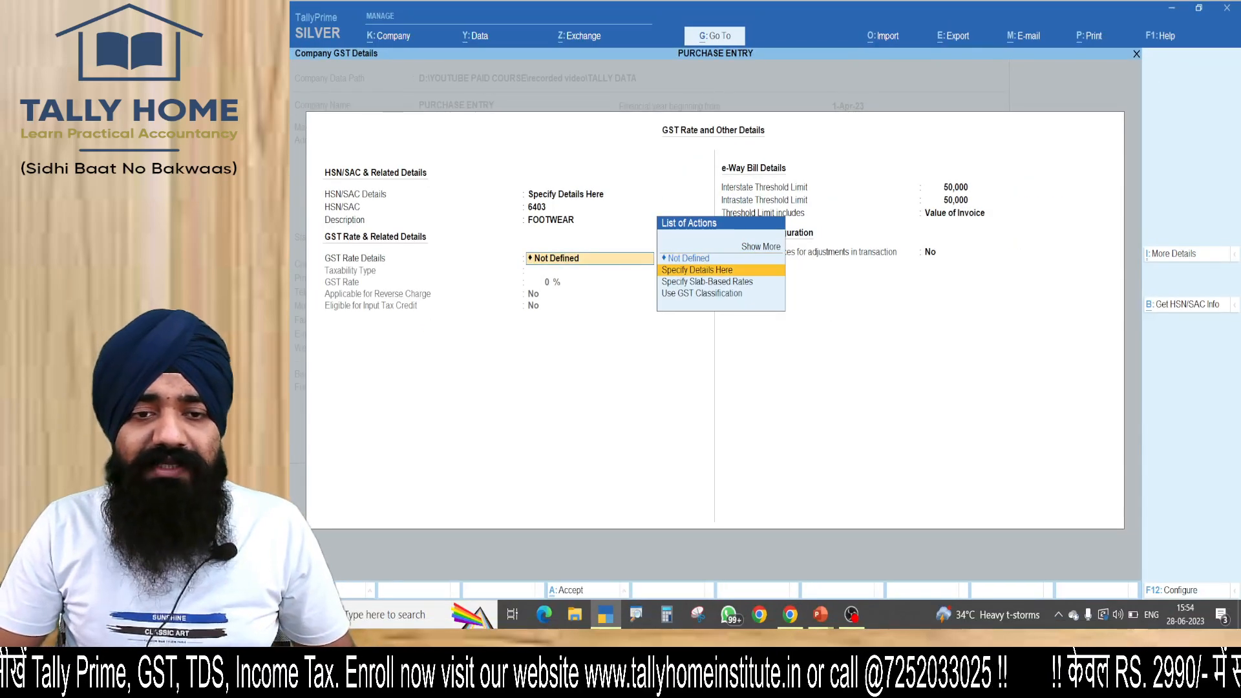
{"action": "key", "text": "Return"}
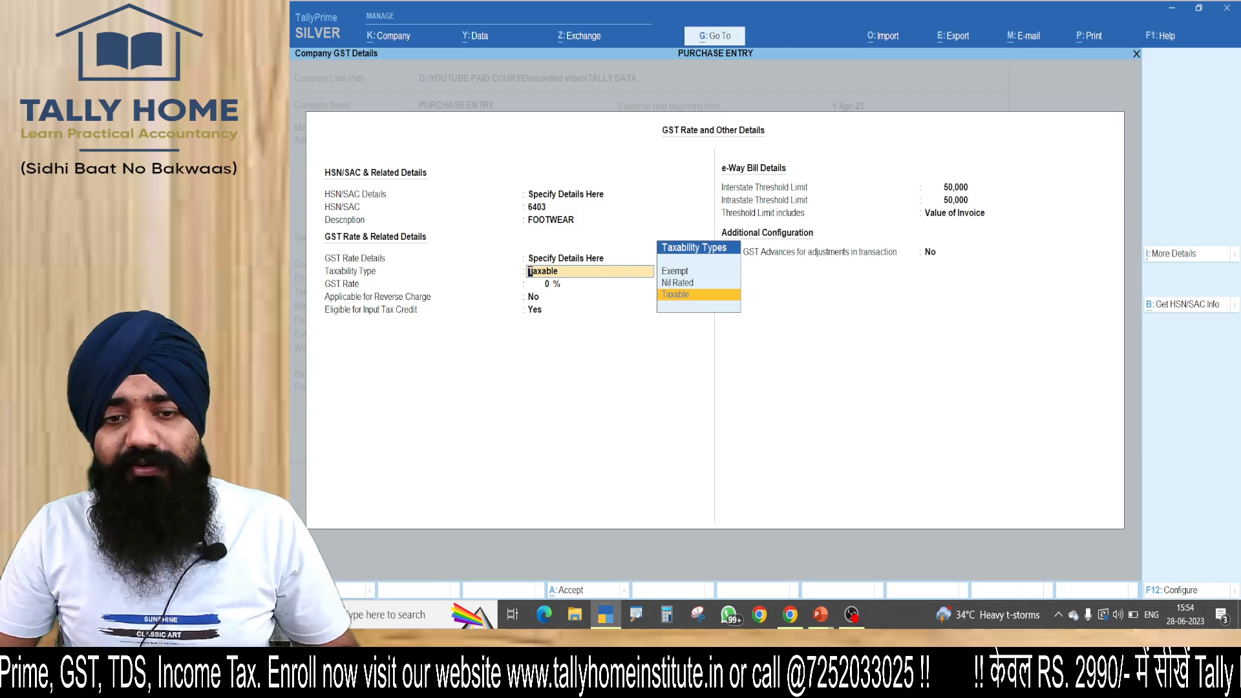
{"action": "key", "text": "Return"}
{"action": "type", "text": "18"}
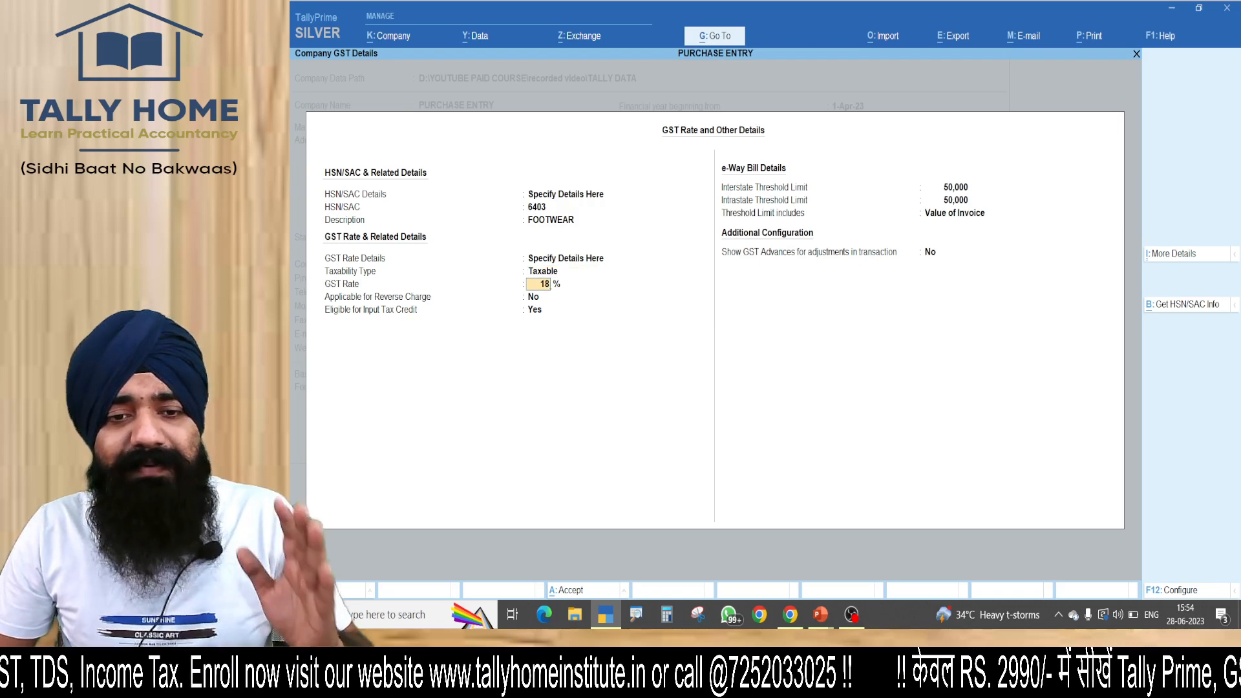
{"action": "key", "text": "Return"}
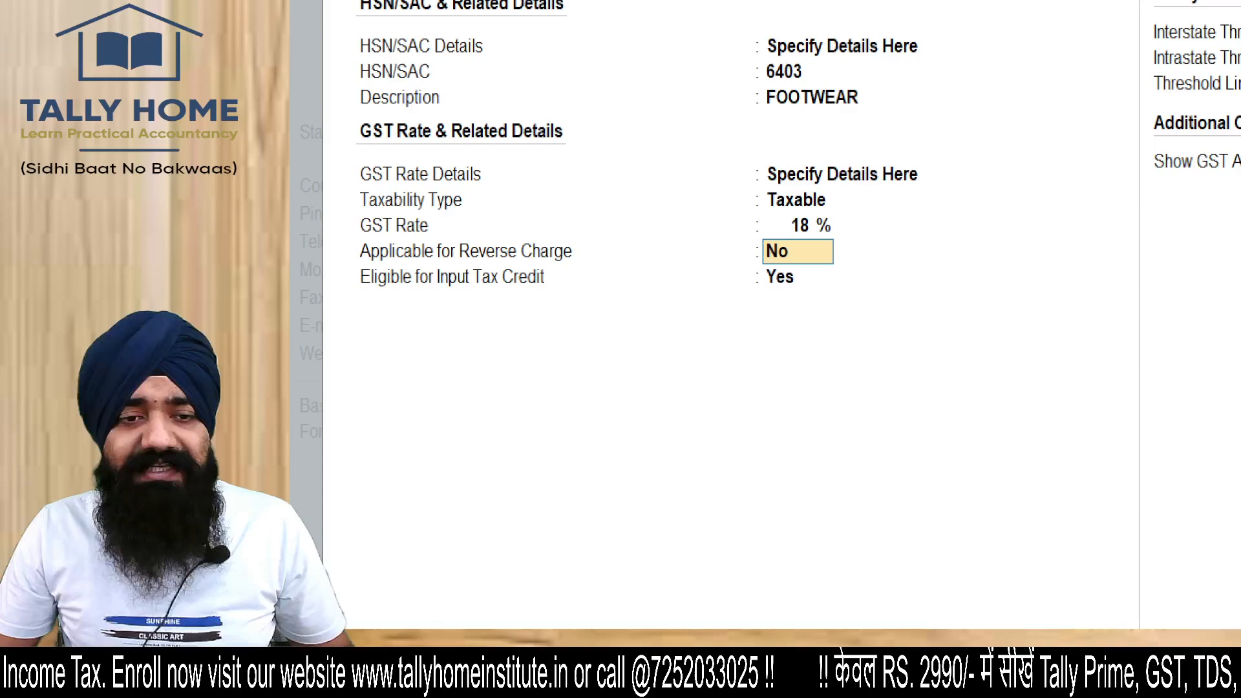
{"action": "left_click_drag", "start_coordinate": [599, 224], "coordinate": [685, 196]}
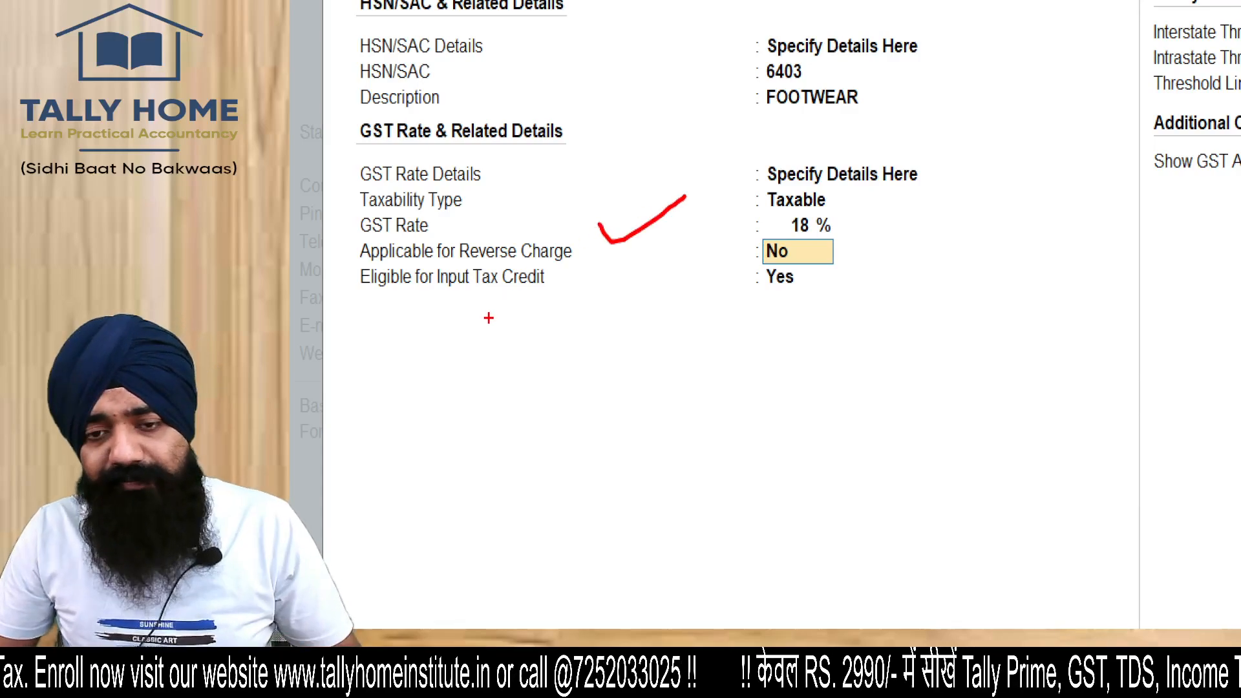
{"action": "left_click_drag", "start_coordinate": [488, 317], "coordinate": [1049, 292]}
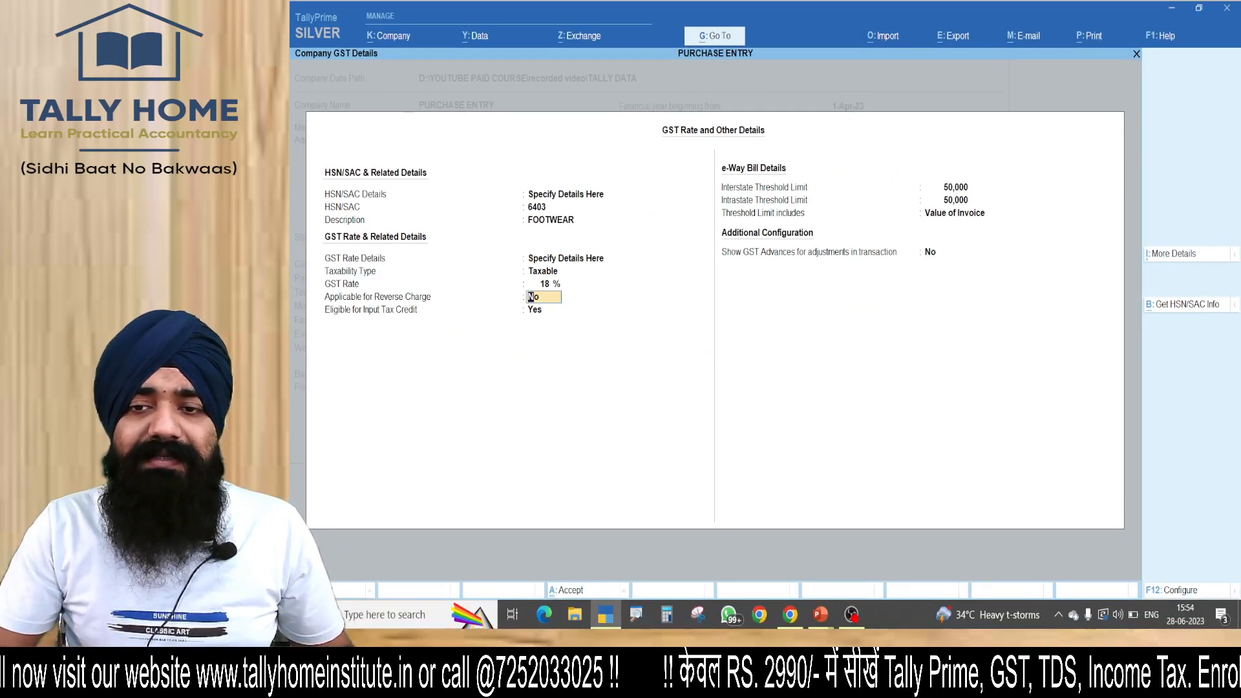
Save the GST rate details and accept the company features.
{"action": "key", "text": "ctrl+a"}
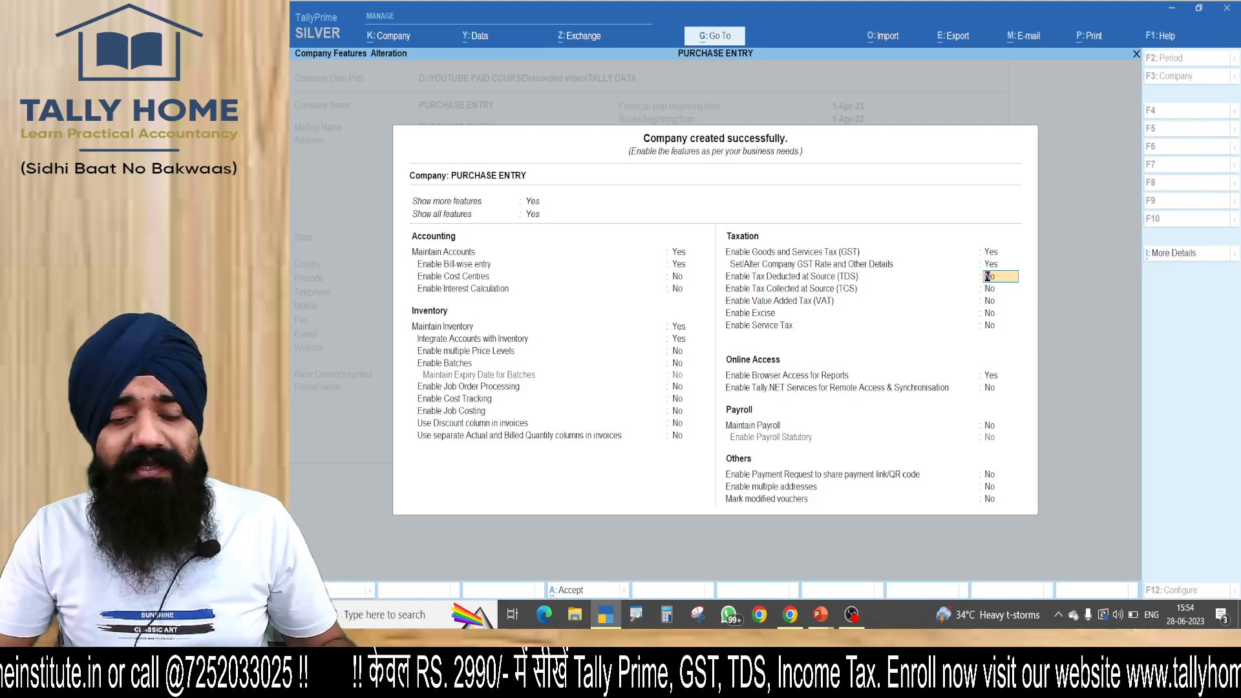
{"action": "key", "text": "ctrl"}
{"action": "key", "text": "ctrl+a"}
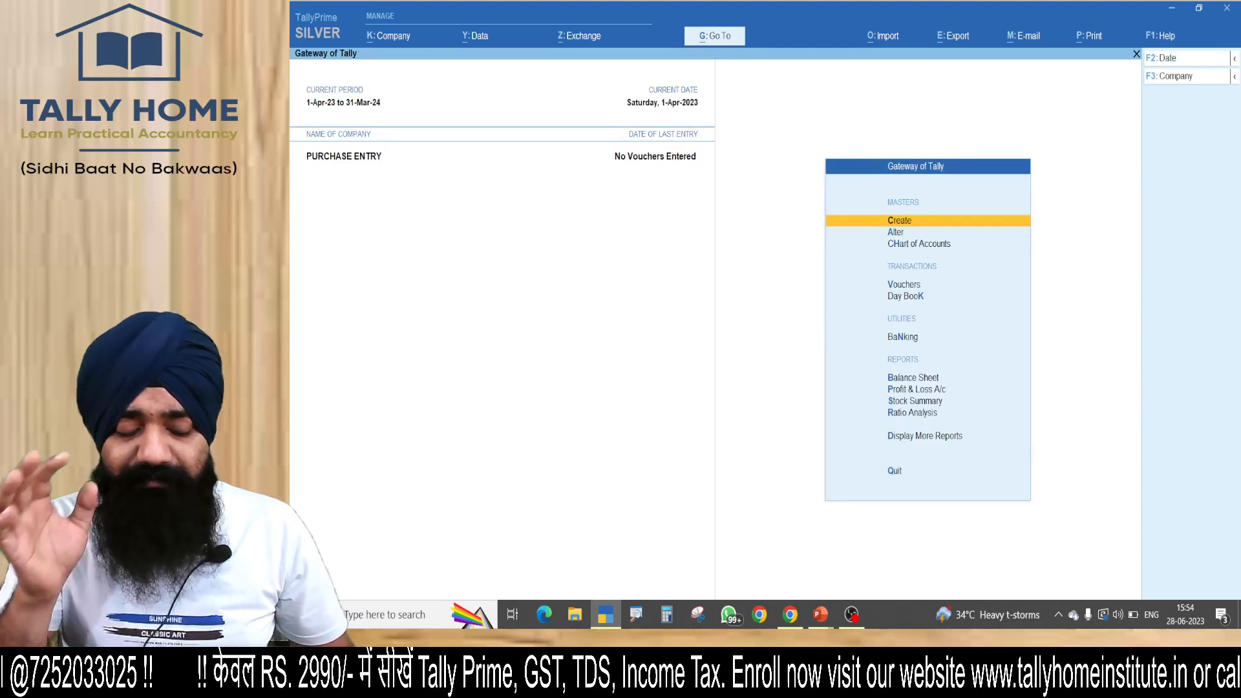
Start a Purchase voucher with supplier invoice number 1 dated 1-Apr-23.
{"action": "key", "text": "v"}
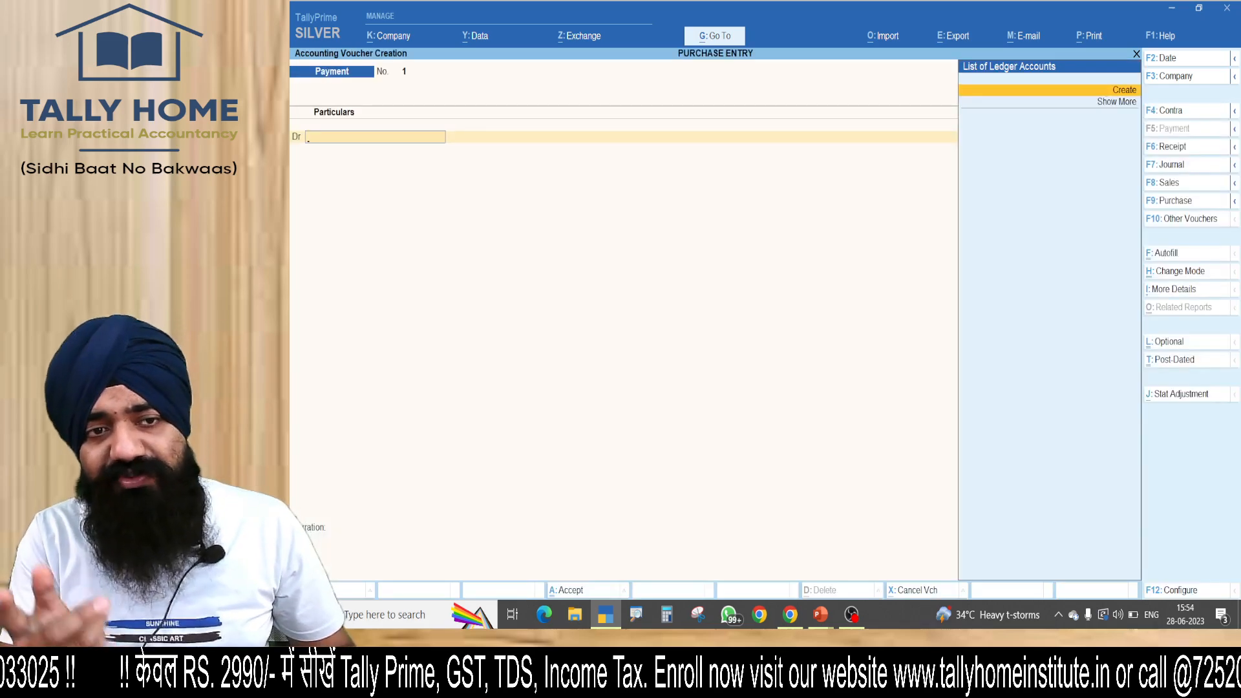
{"action": "key", "text": "F9"}
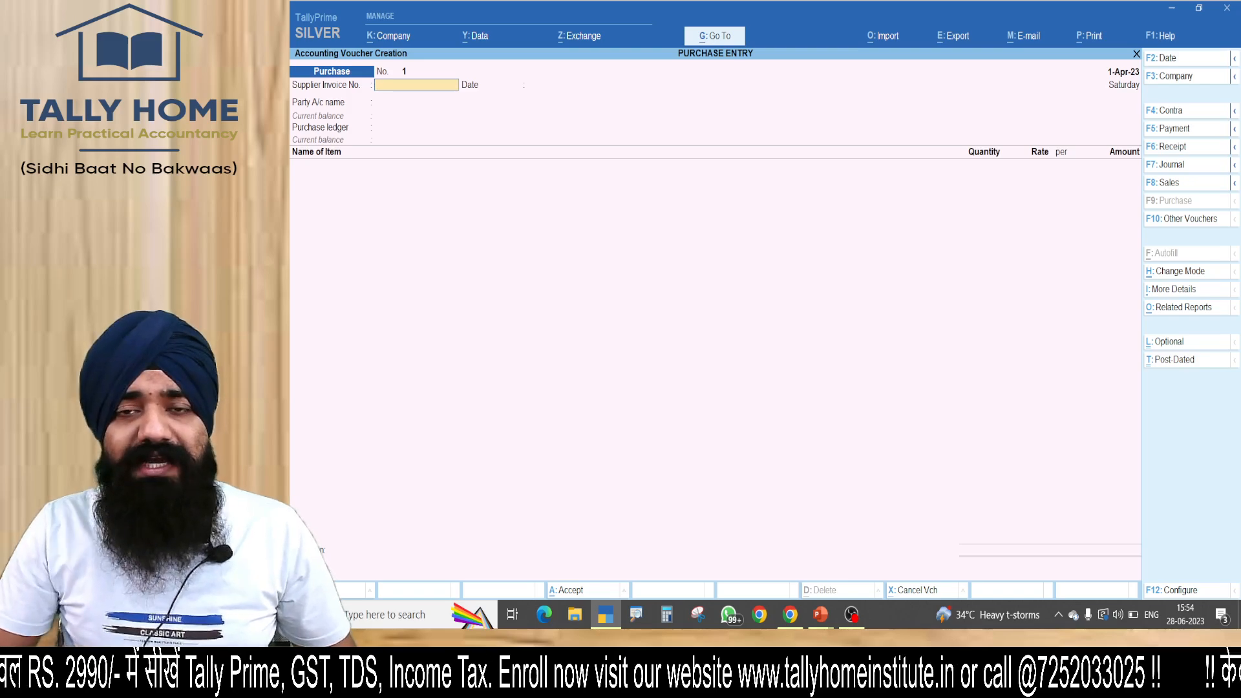
{"action": "key", "text": "Return"}
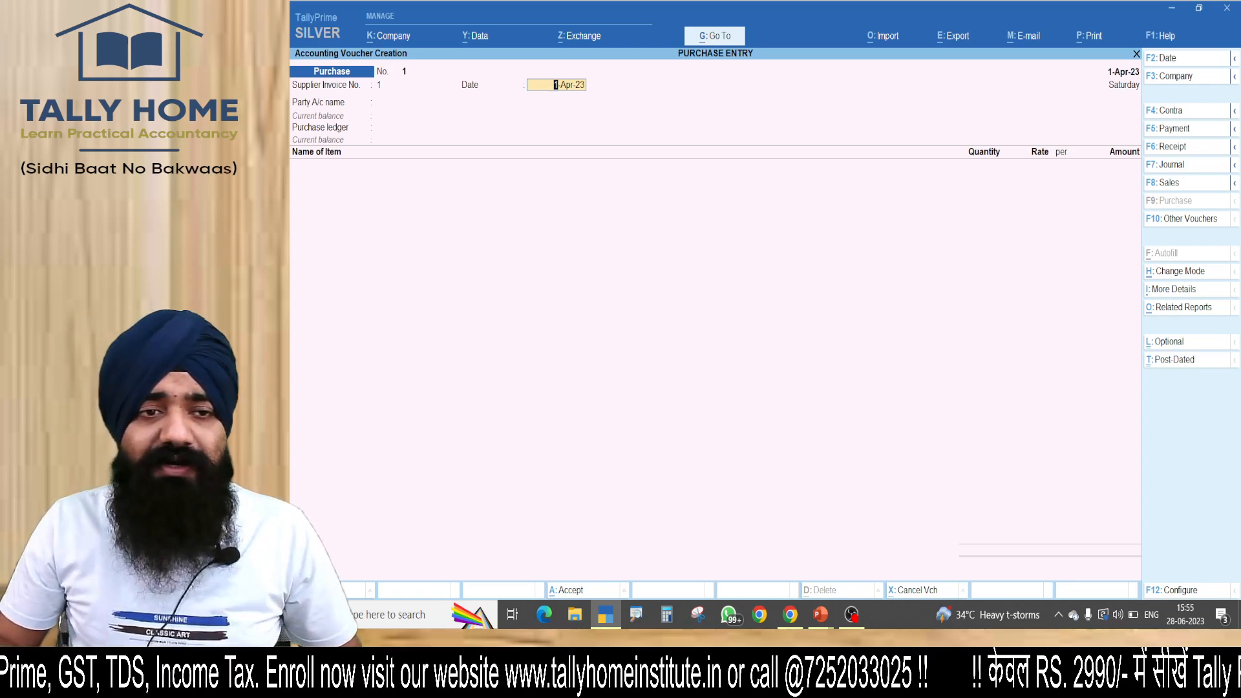
{"action": "key", "text": "Return"}
Begin a new party ledger from within the purchase voucher and name it ABC, without an alias.
{"action": "key", "text": "alt+c"}
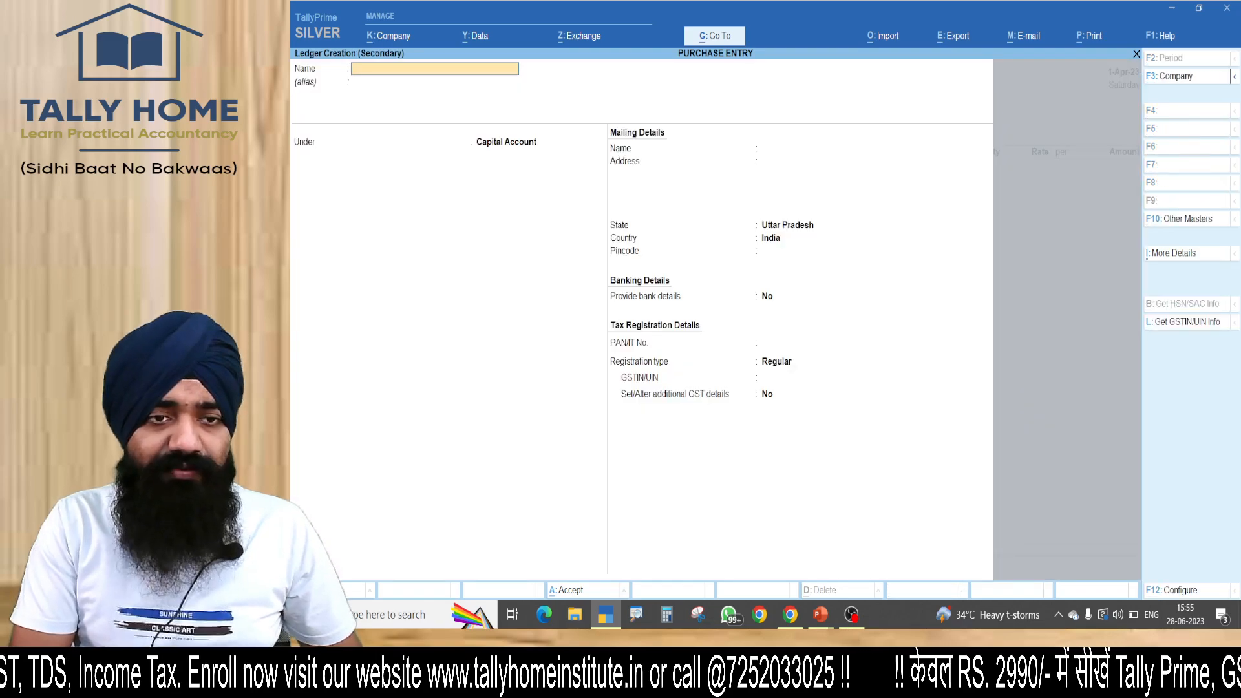
{"action": "type", "text": "KANHA"}
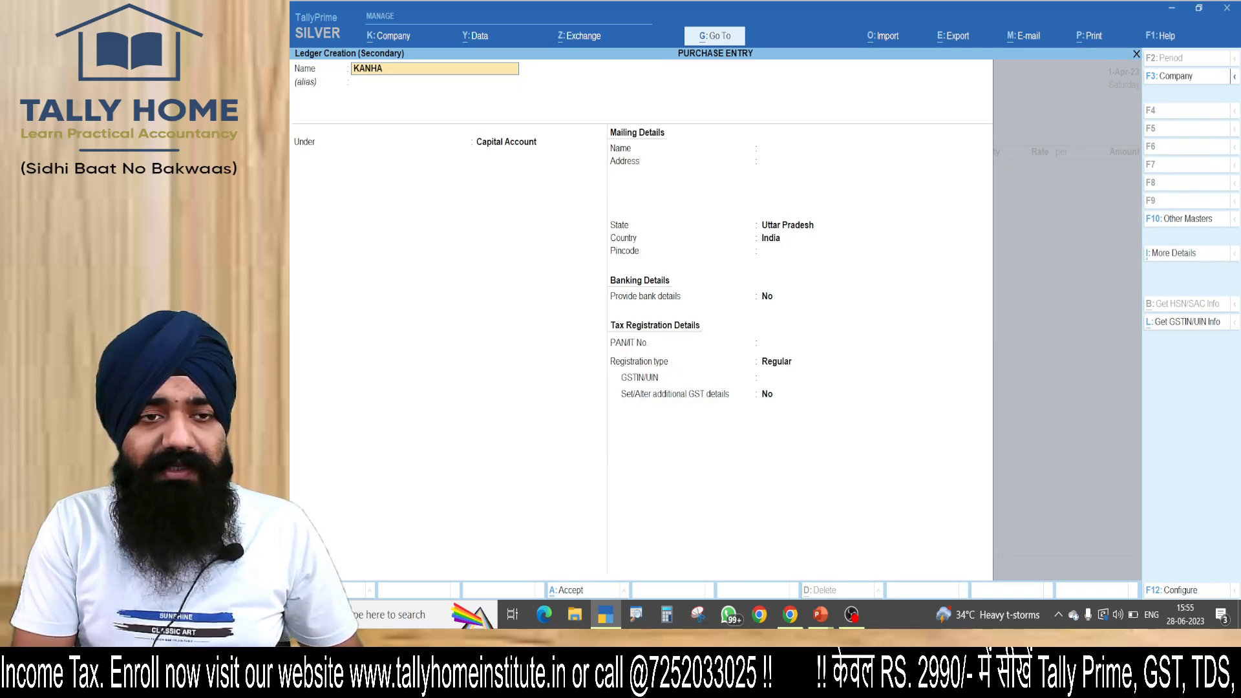
{"action": "key", "text": "BackSpace"}
{"action": "key", "text": "BackSpace"}
{"action": "key", "text": "BackSpace"}
{"action": "key", "text": "BackSpace"}
{"action": "key", "text": "BackSpace"}
{"action": "type", "text": "ABC"}
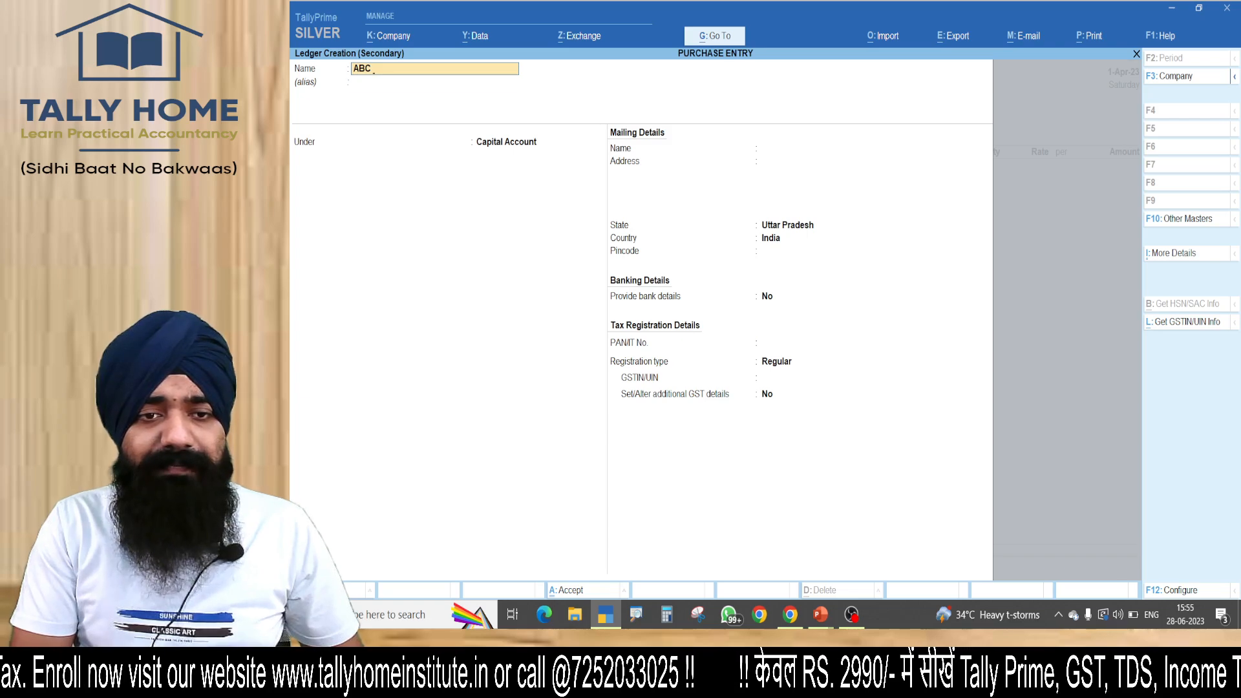
{"action": "key", "text": "Return"}
{"action": "key", "text": "Return"}
Place the ABC ledger under Sundry Creditors with bill-by-bill balances maintained.
{"action": "type", "text": "SUND"}
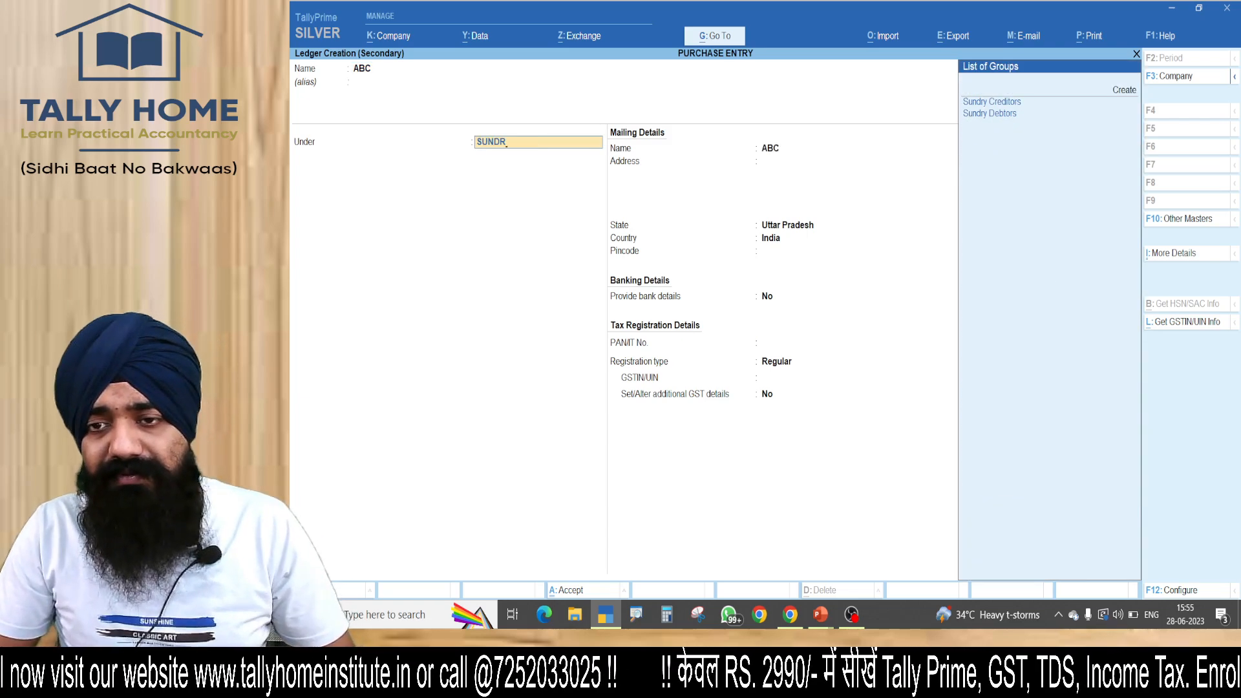
{"action": "type", "text": "R"}
{"action": "key", "text": "Return"}
Keep the ABC ledger's registration type as Regular and enter the supplier's GSTIN/UIN, leaving credit period, address and bank details at their defaults.
{"action": "key", "text": "Return"}
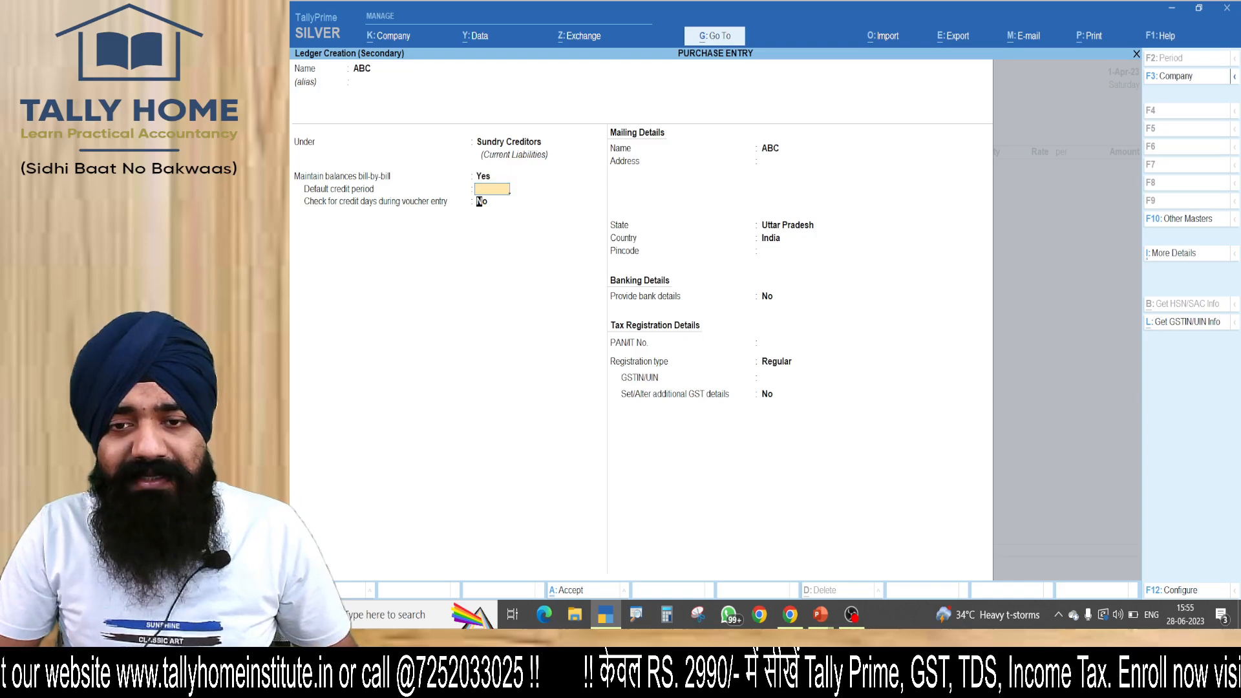
{"action": "key", "text": "Return"}
{"action": "key", "text": "Return"}
{"action": "key", "text": "Return"}
{"action": "key", "text": "Return"}
{"action": "key", "text": "Return"}
{"action": "key", "text": "Return"}
{"action": "key", "text": "Return"}
{"action": "key", "text": "Return"}
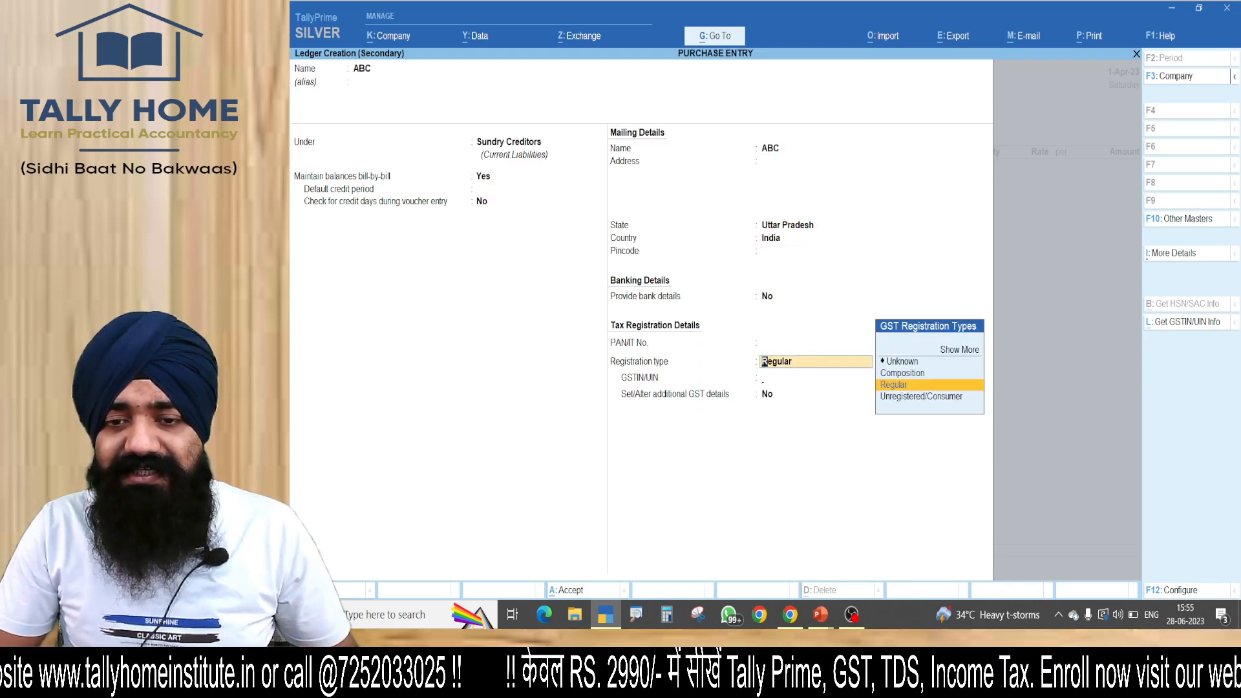
{"action": "key", "text": "Return"}
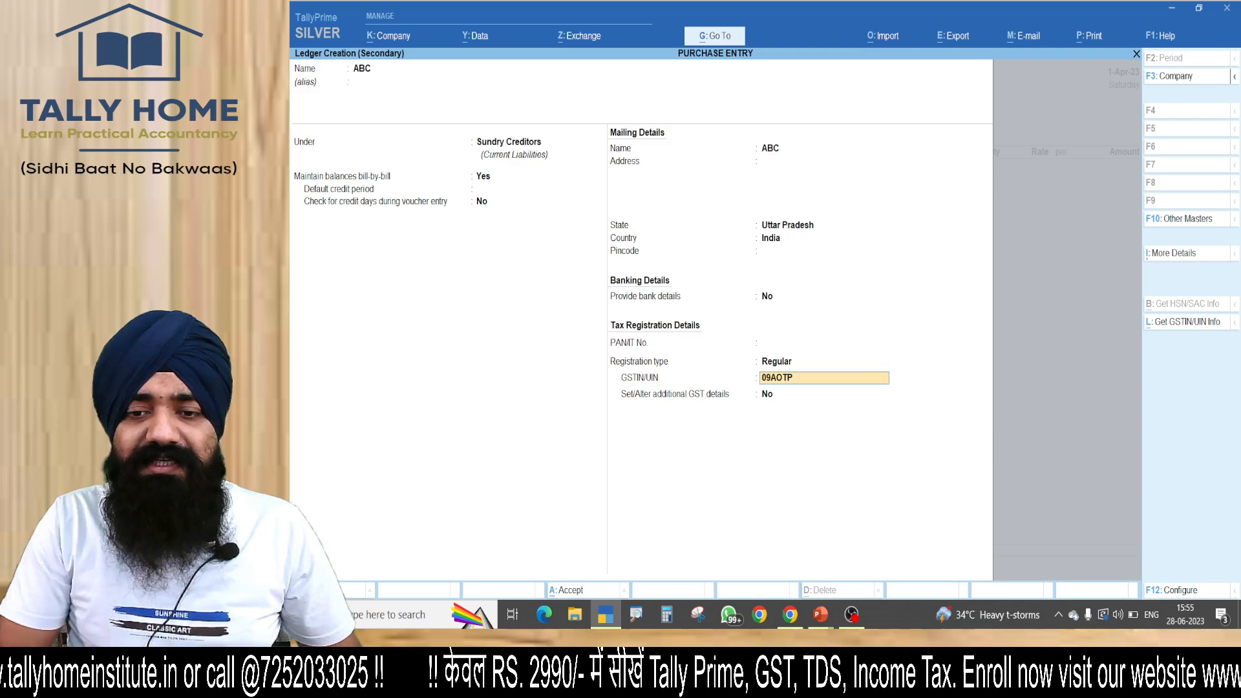
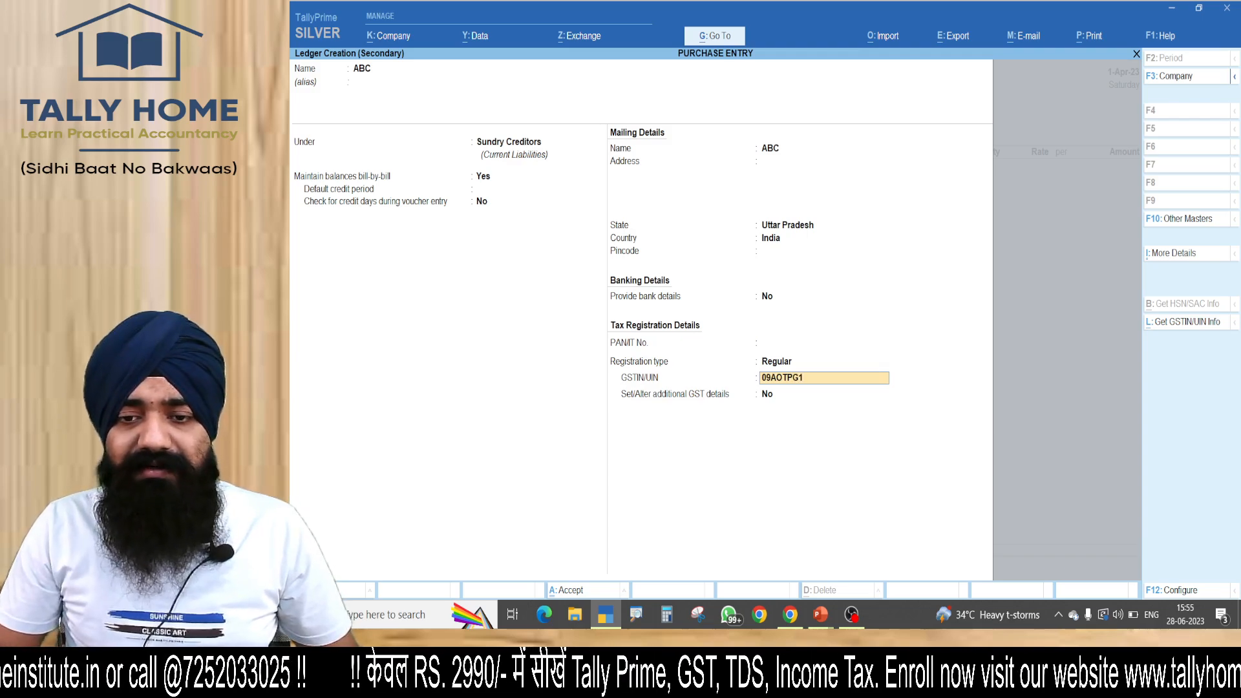
{"action": "key", "text": "Return"}
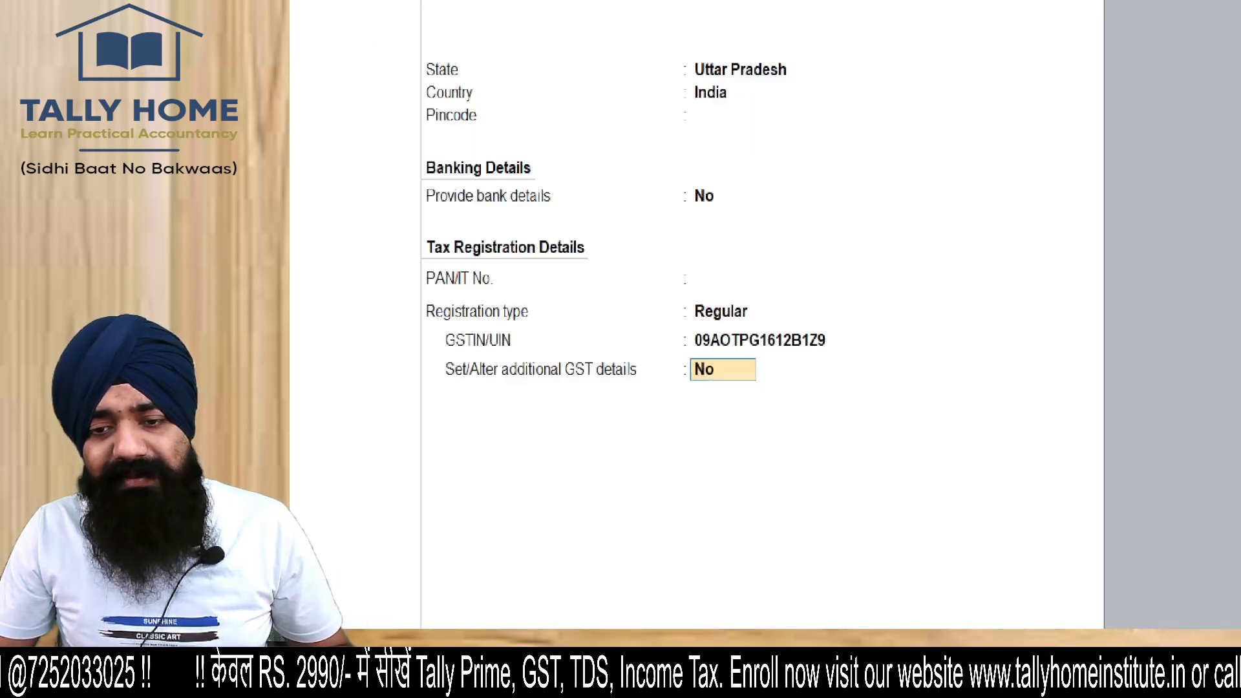
{"action": "left_click_drag", "start_coordinate": [879, 329], "coordinate": [826, 345]}
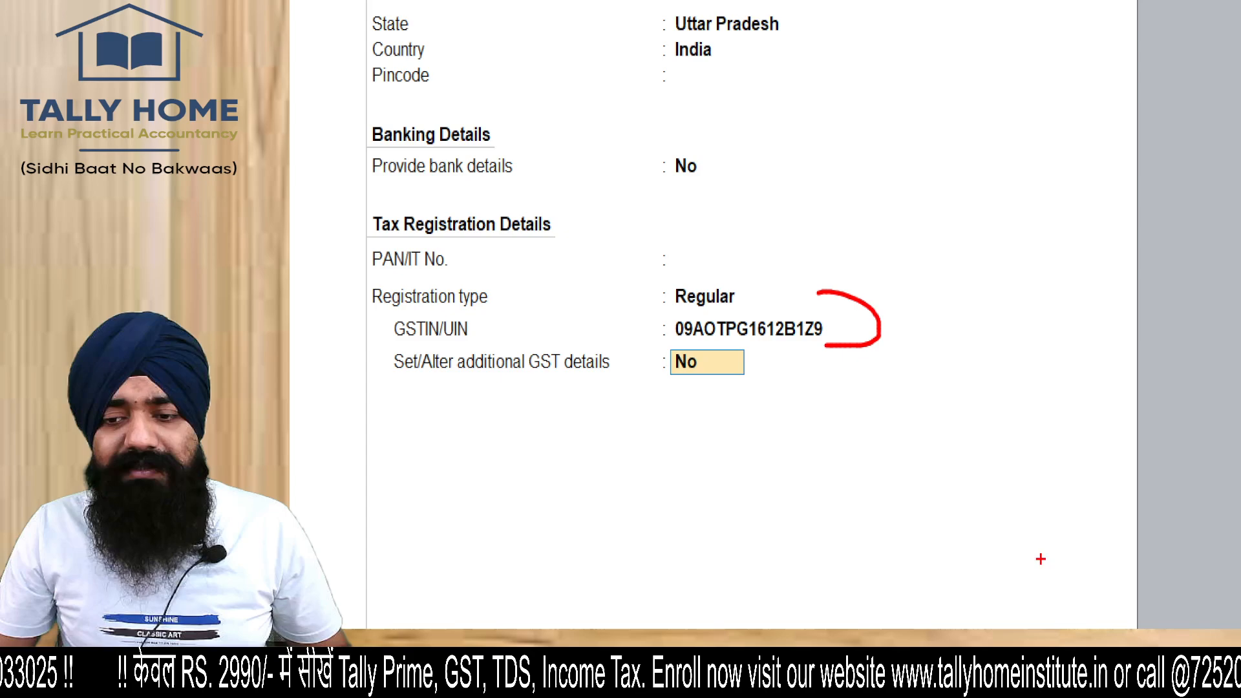
{"action": "mouse_move", "coordinate": [1043, 546]}
{"action": "left_mouse_down"}
{"action": "mouse_move", "coordinate": [1094, 548]}
{"action": "mouse_move", "coordinate": [1083, 549]}
{"action": "left_mouse_up"}
{"action": "left_click_drag", "start_coordinate": [1006, 554], "coordinate": [1139, 526]}
{"action": "key", "text": "Escape"}
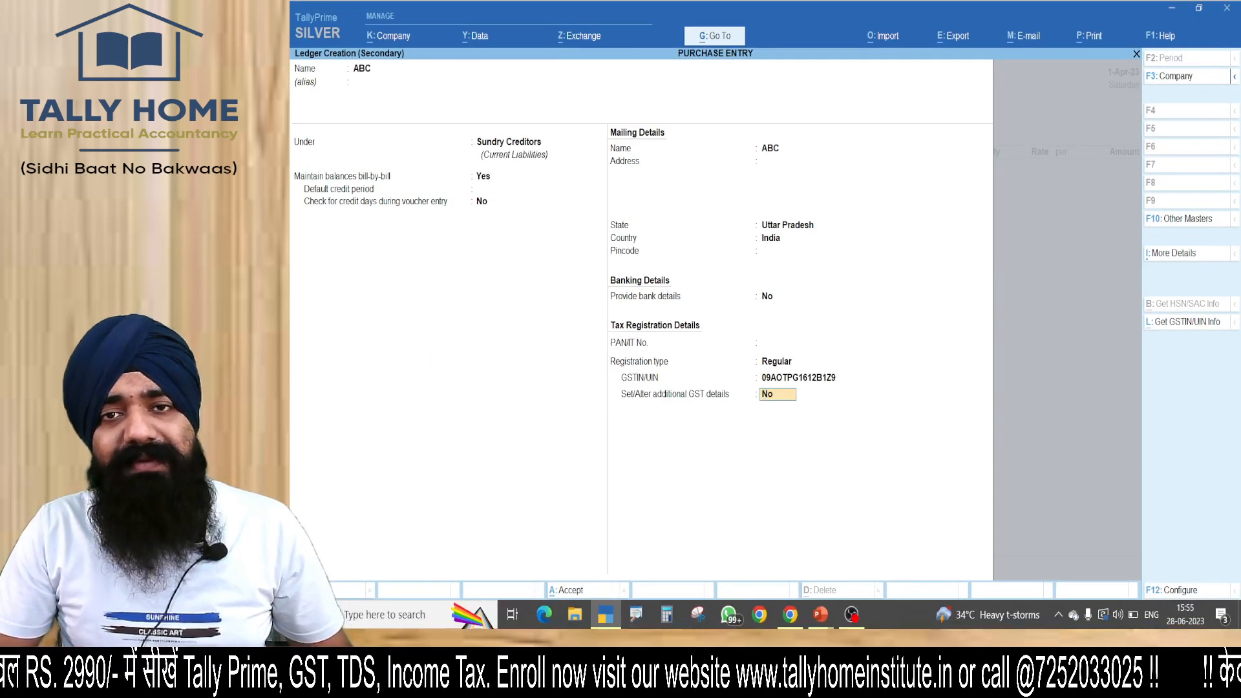
Save the ABC ledger without additional GST details, select it as the voucher's party and accept its party details.
{"action": "key", "text": "Return"}
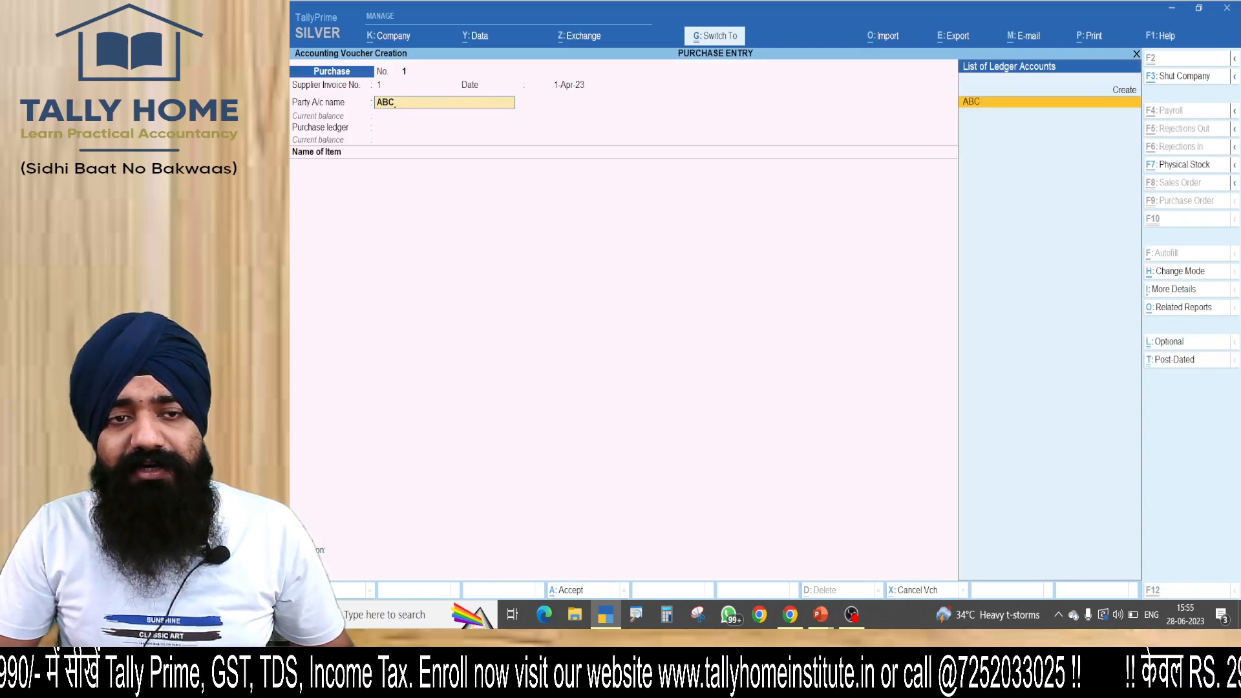
{"action": "key", "text": "Return"}
{"action": "key", "text": "ctrl+a"}
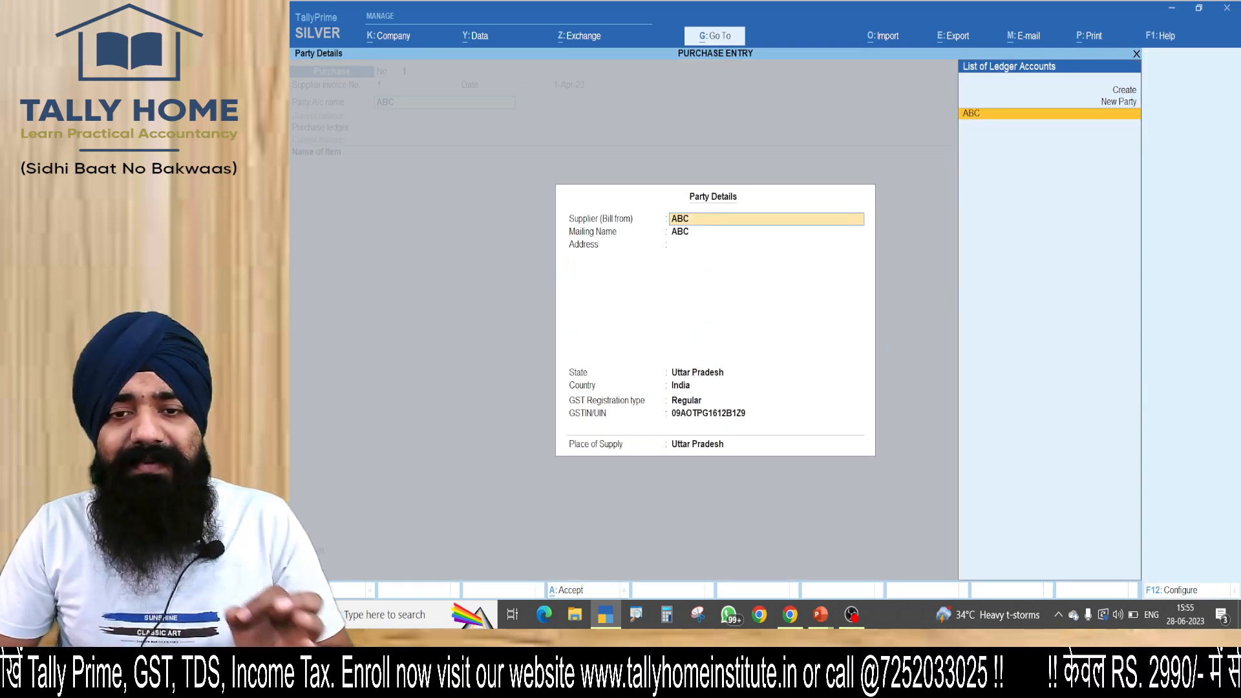
{"action": "key", "text": "ctrl+a"}
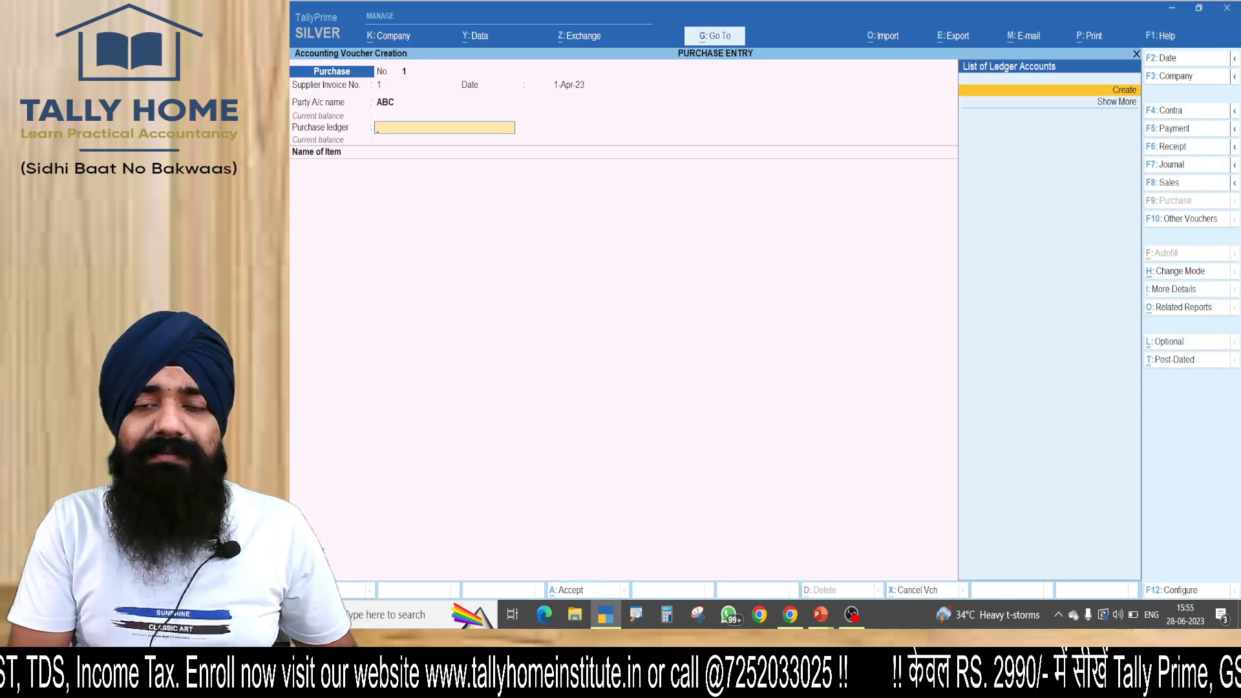
Begin a new purchase ledger from within the voucher, name it PURCHASE A/C and place it under Purchase Accounts.
{"action": "key", "text": "ctrl"}
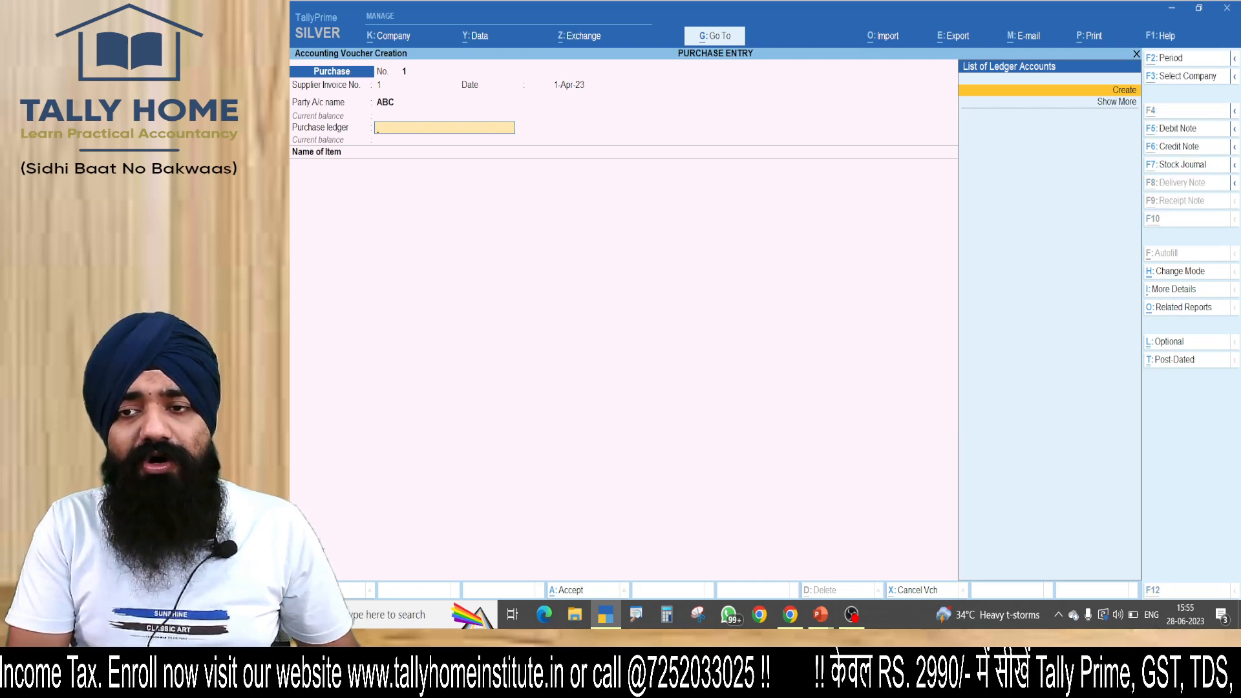
{"action": "key", "text": "alt+c"}
{"action": "type", "text": "PURCHASE"}
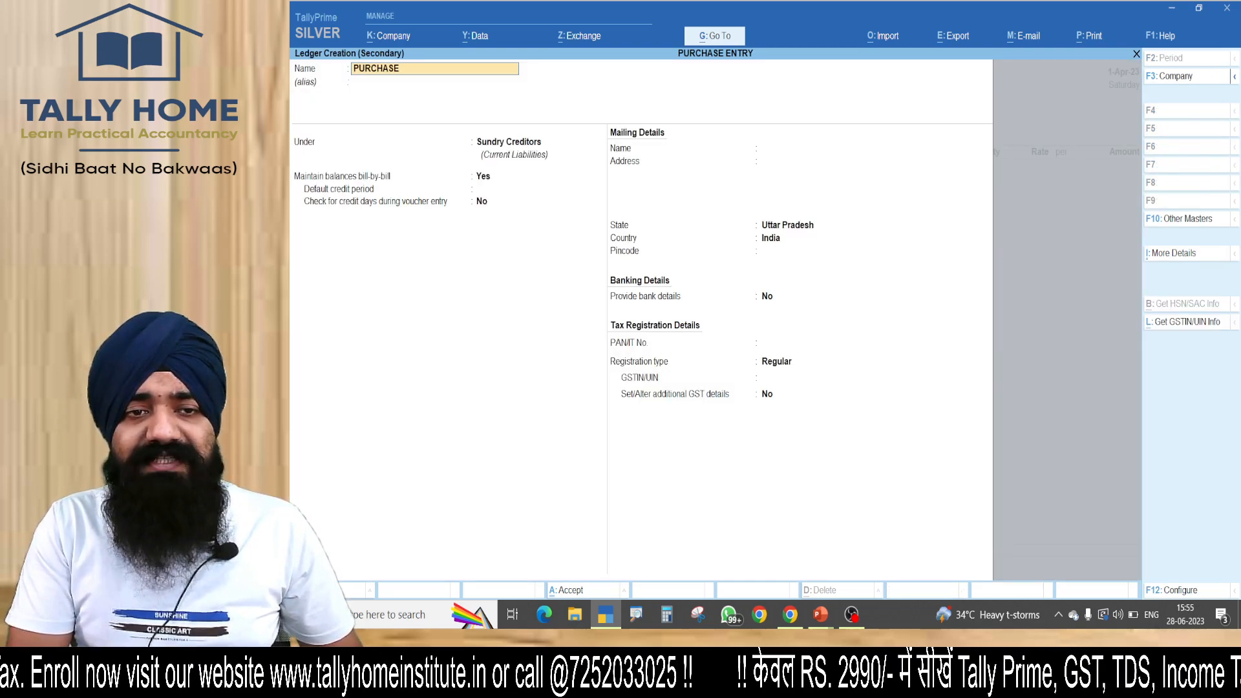
{"action": "type", "text": " A/C"}
{"action": "key", "text": "Return"}
{"action": "key", "text": "Return"}
{"action": "type", "text": "PUR"}
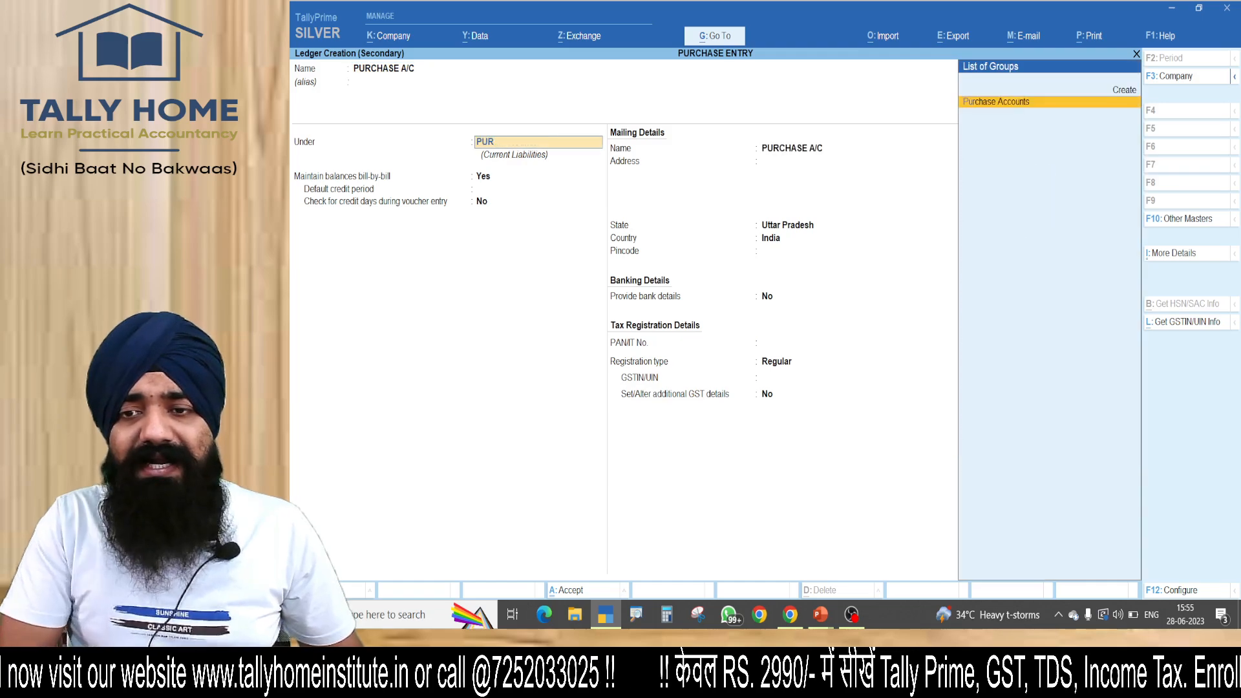
{"action": "key", "text": "Return"}
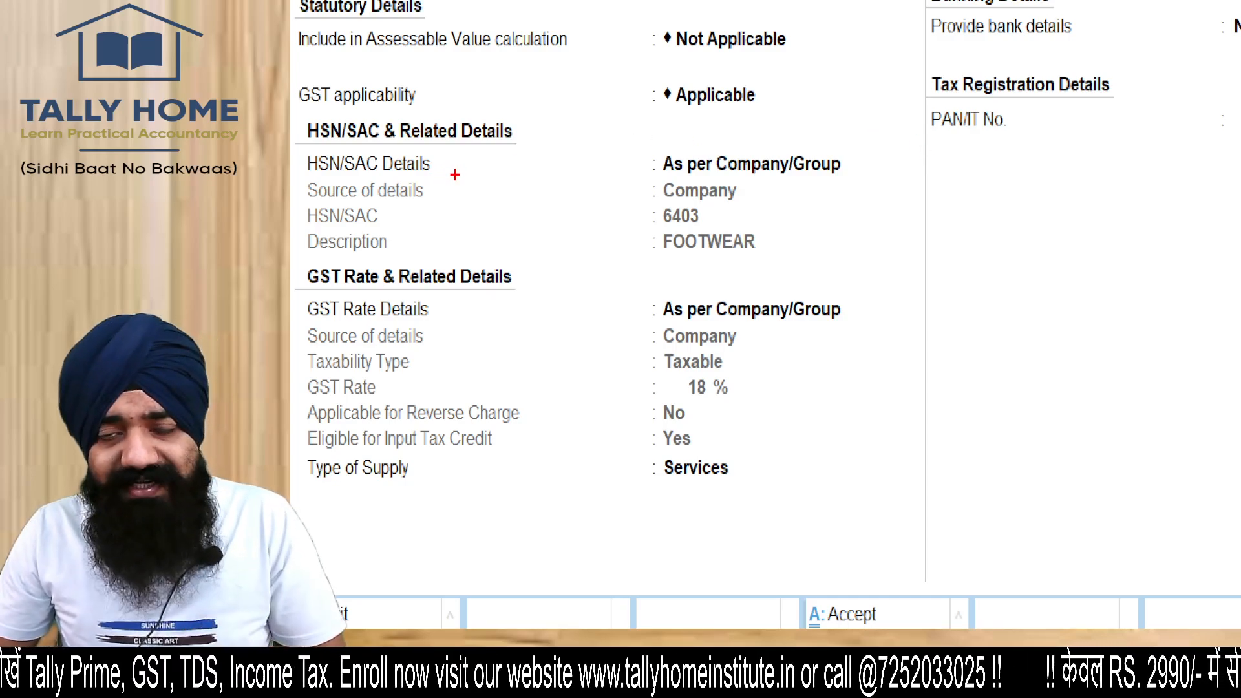
{"action": "left_click_drag", "start_coordinate": [450, 184], "coordinate": [590, 177]}
{"action": "left_click_drag", "start_coordinate": [550, 221], "coordinate": [650, 197]}
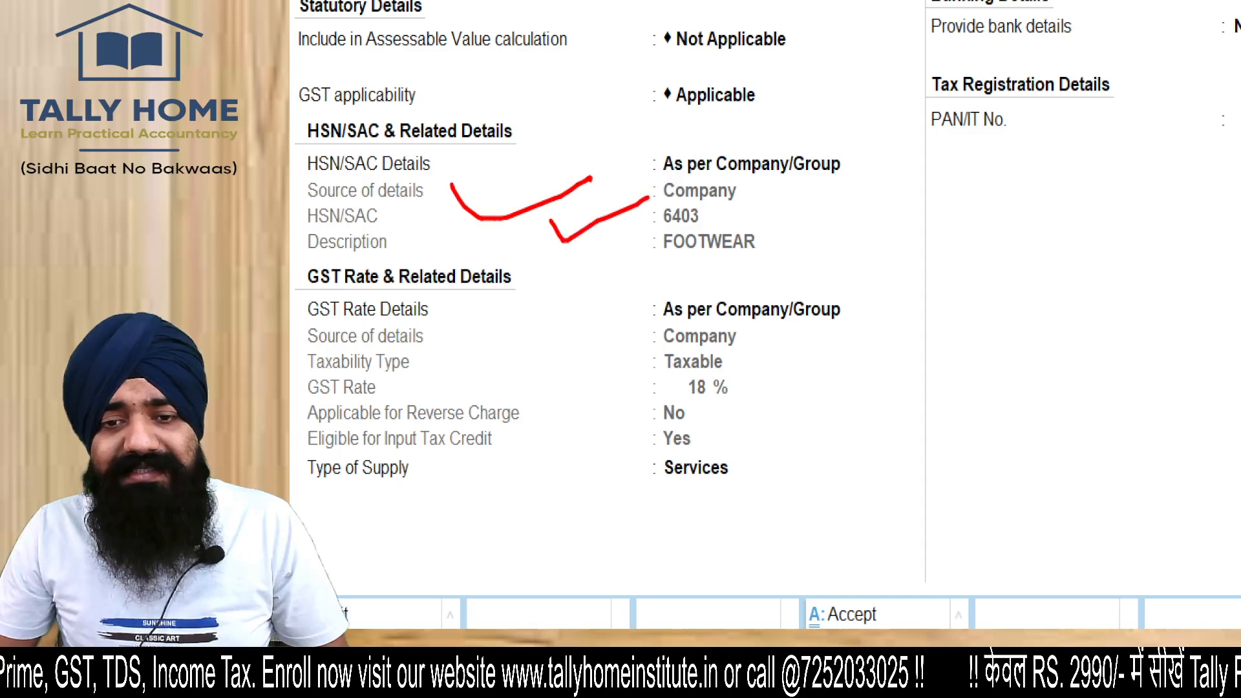
{"action": "left_click_drag", "start_coordinate": [499, 386], "coordinate": [617, 366]}
{"action": "left_click_drag", "start_coordinate": [495, 474], "coordinate": [640, 405]}
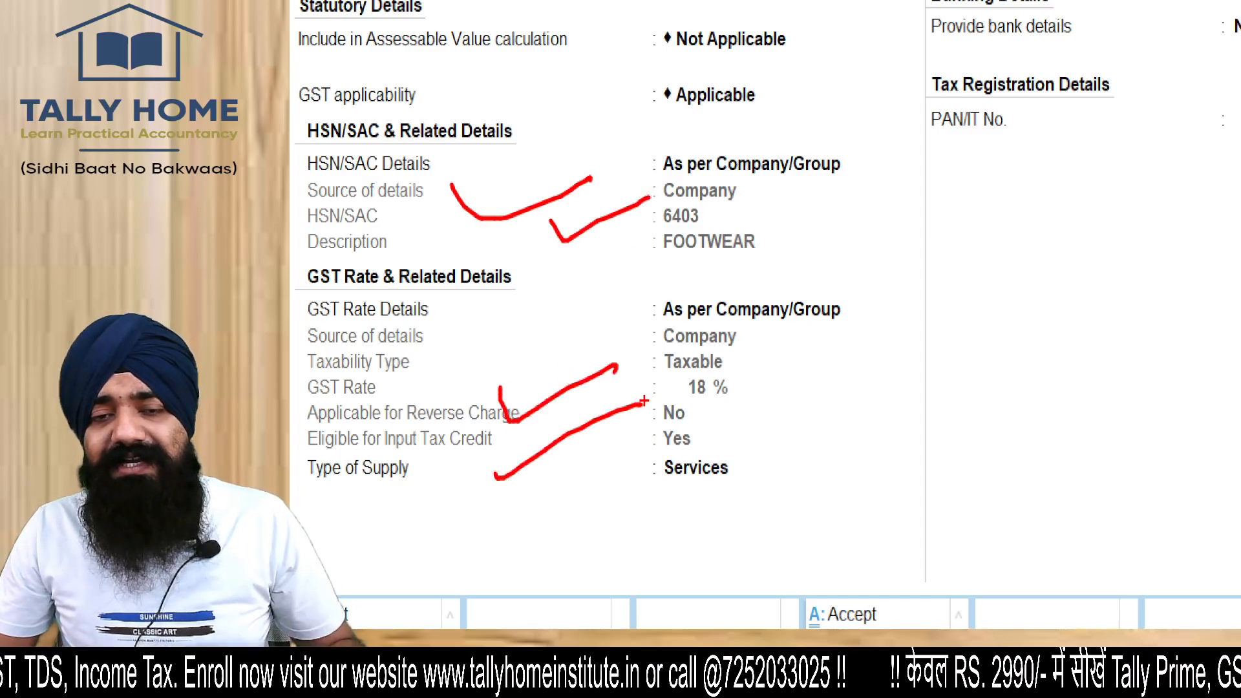
{"action": "key", "text": "Escape"}
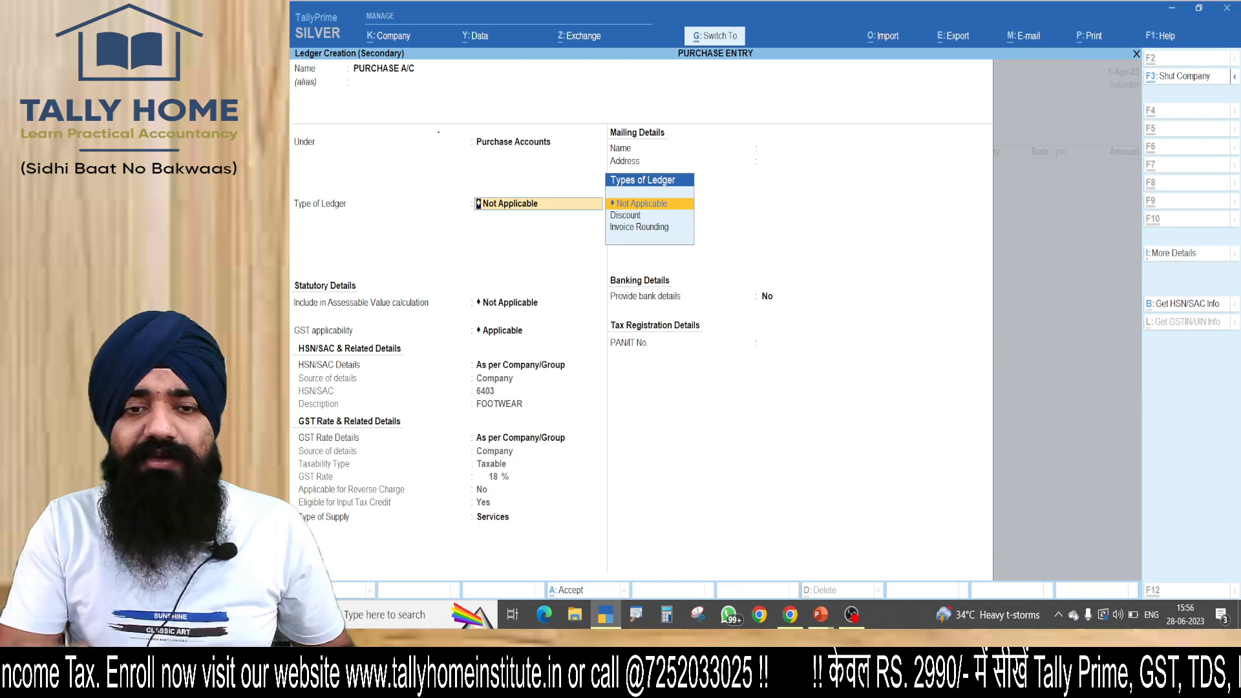
Save the PURCHASE A/C ledger with its default ledger type and the HSN/SAC and GST rate details as per Company/Group.
{"action": "key", "text": "ctrl+a"}
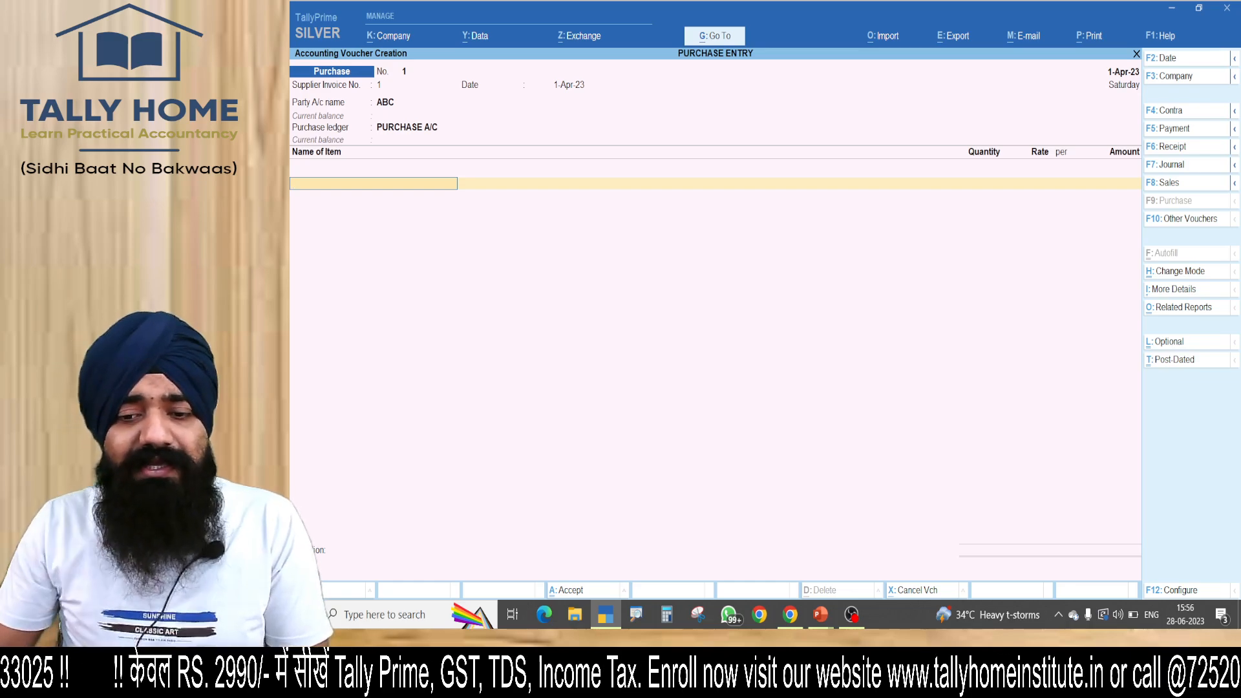
Switch to the PowerPoint slide show and mark company creation, purchase/sale ledger creation and item creation among the GST applicability options.
{"action": "left_click", "coordinate": [820, 614]}
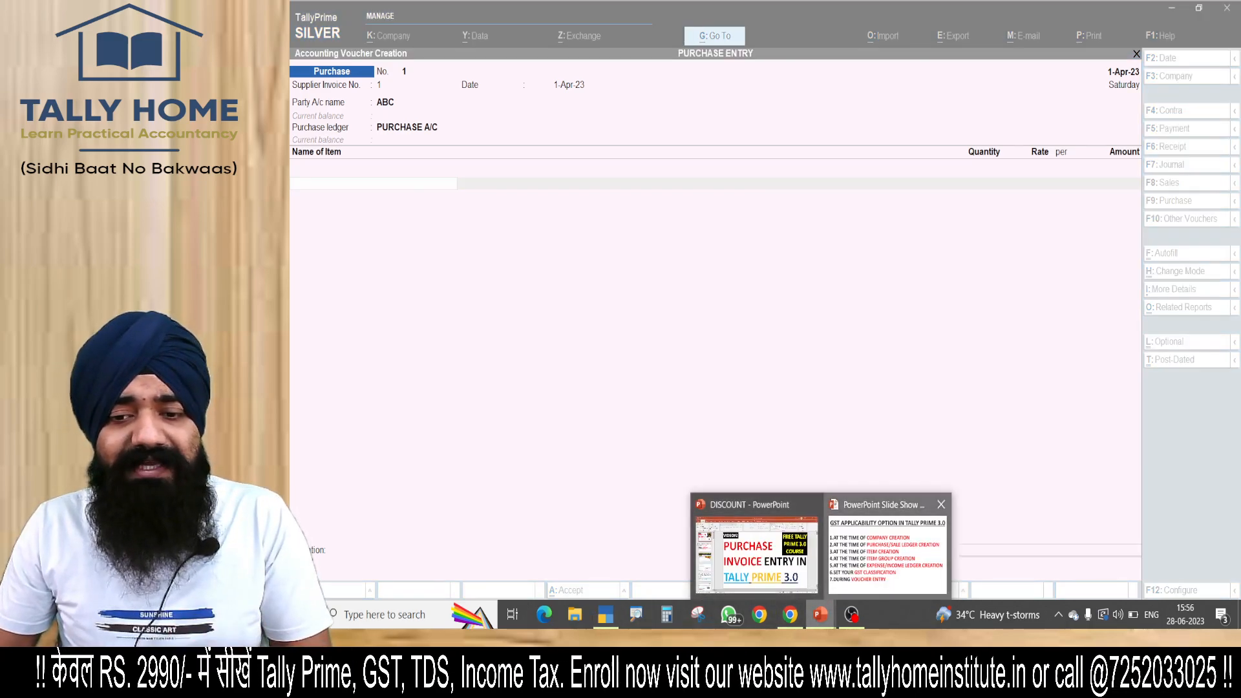
{"action": "left_click", "coordinate": [888, 554]}
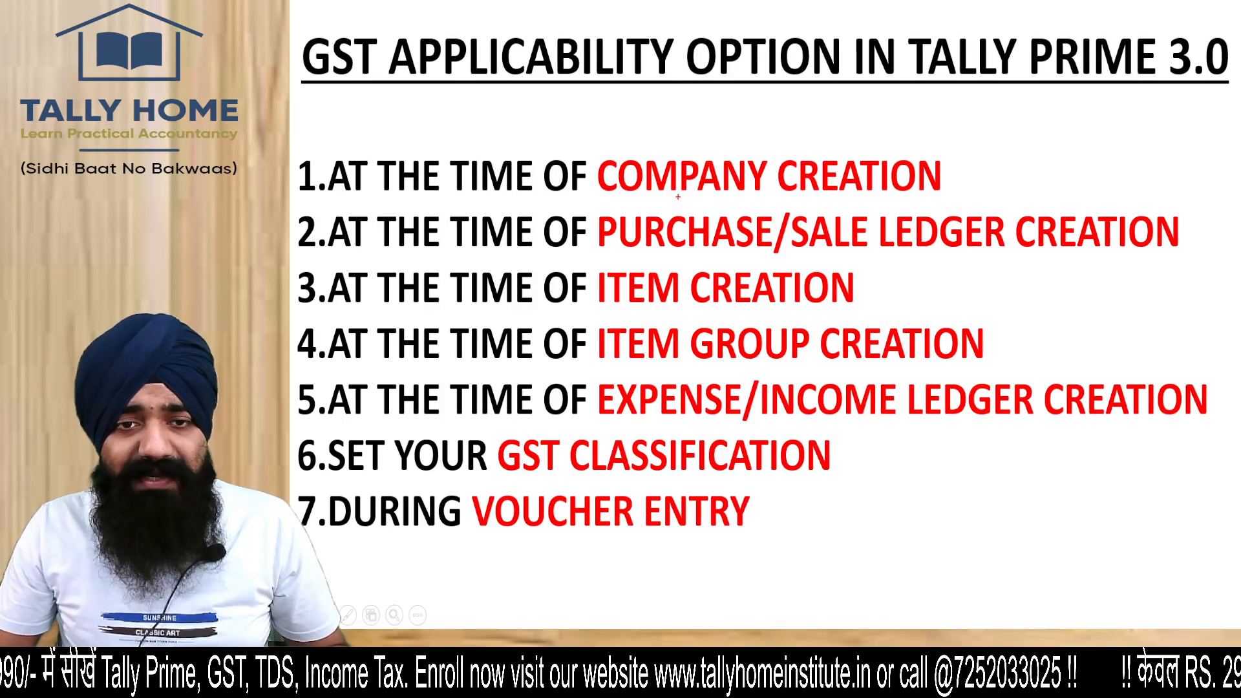
{"action": "mouse_move", "coordinate": [591, 137]}
{"action": "left_mouse_down"}
{"action": "mouse_move", "coordinate": [656, 214]}
{"action": "mouse_move", "coordinate": [917, 137]}
{"action": "mouse_move", "coordinate": [495, 93]}
{"action": "left_mouse_up"}
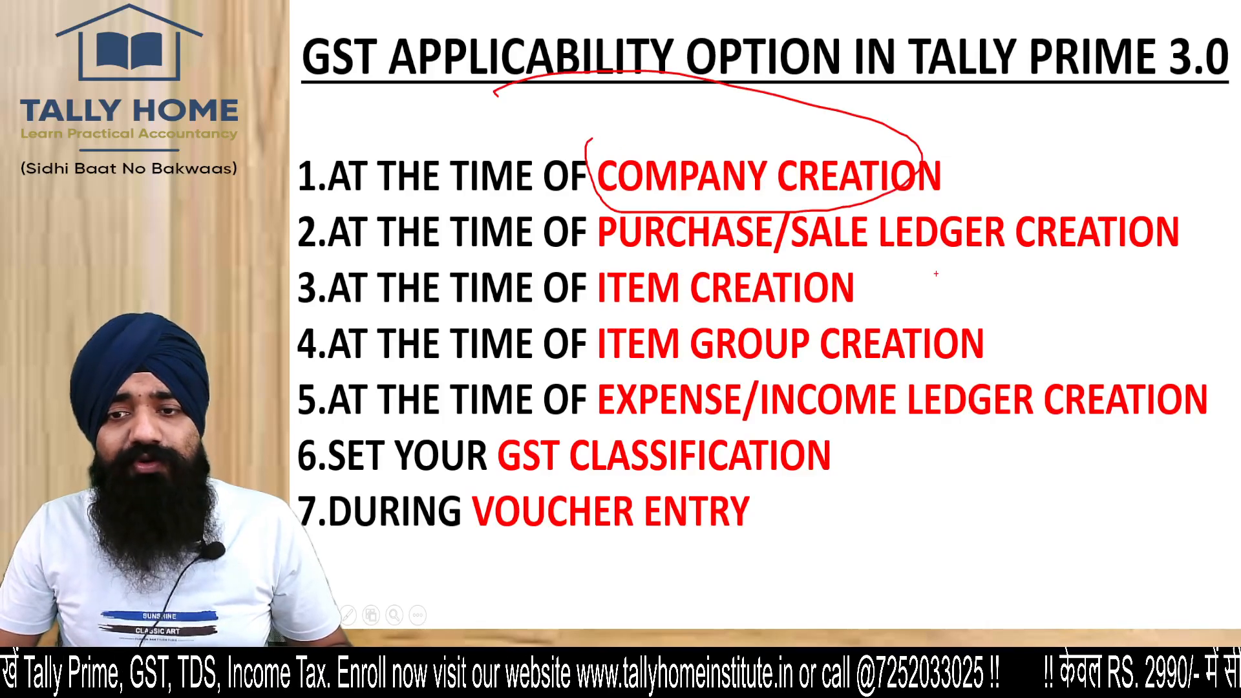
{"action": "left_click_drag", "start_coordinate": [923, 238], "coordinate": [997, 199]}
{"action": "left_click_drag", "start_coordinate": [853, 300], "coordinate": [923, 270]}
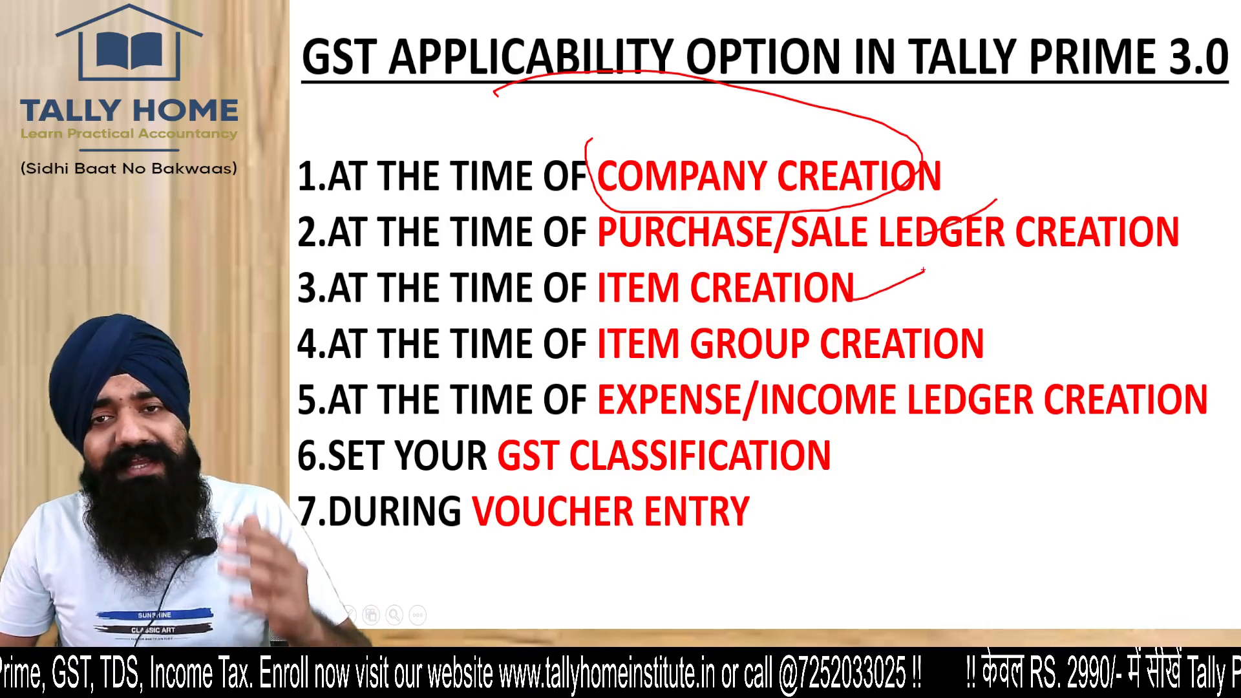
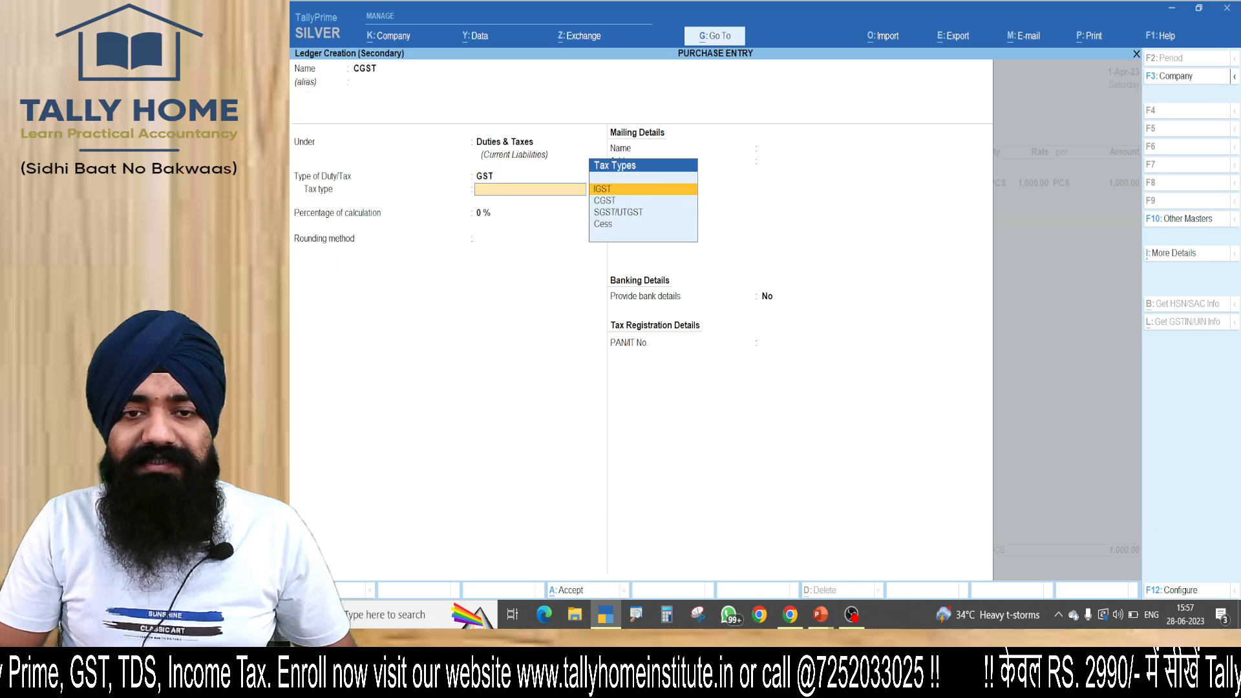
Set the CGST ledger's tax type to CGST, save the ledger and add it to the purchase voucher.
{"action": "key", "text": "Down"}
{"action": "key", "text": "Return"}
{"action": "type", "text": "9"}
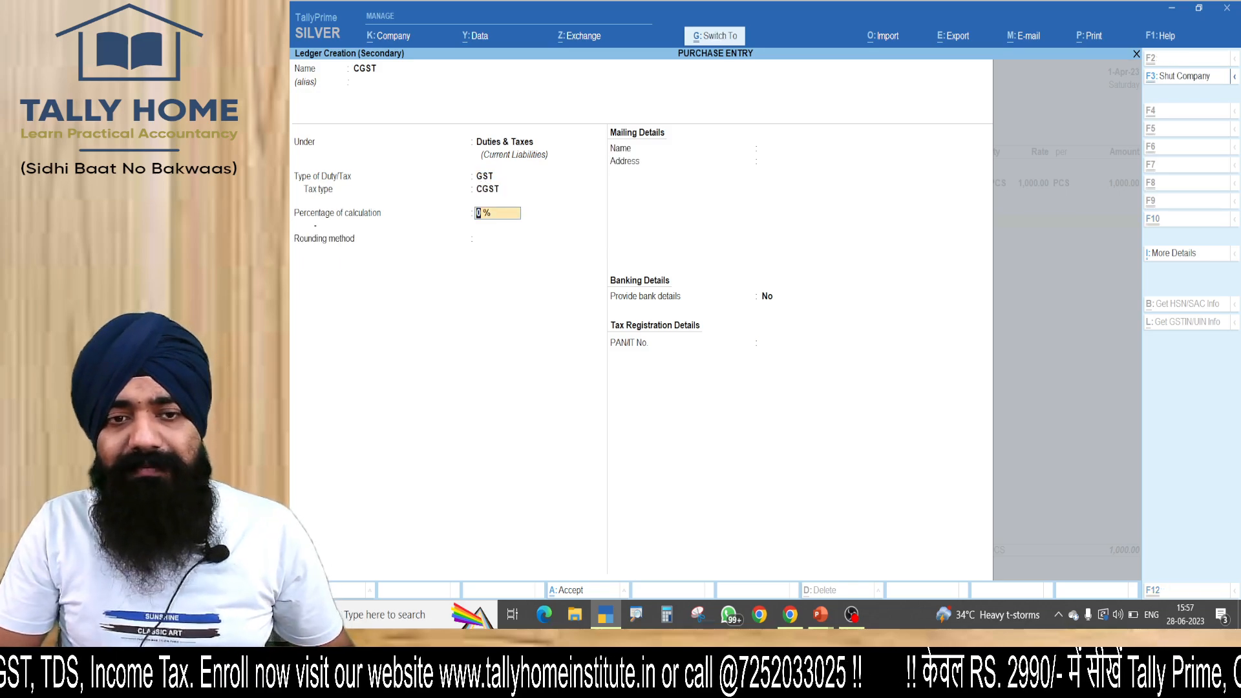
{"action": "key", "text": "ctrl+a"}
{"action": "key", "text": "Return"}
Begin a new ledger from within the voucher, name it SGST, keep it under Duties & Taxes and set its duty type to GST.
{"action": "key", "text": "Return"}
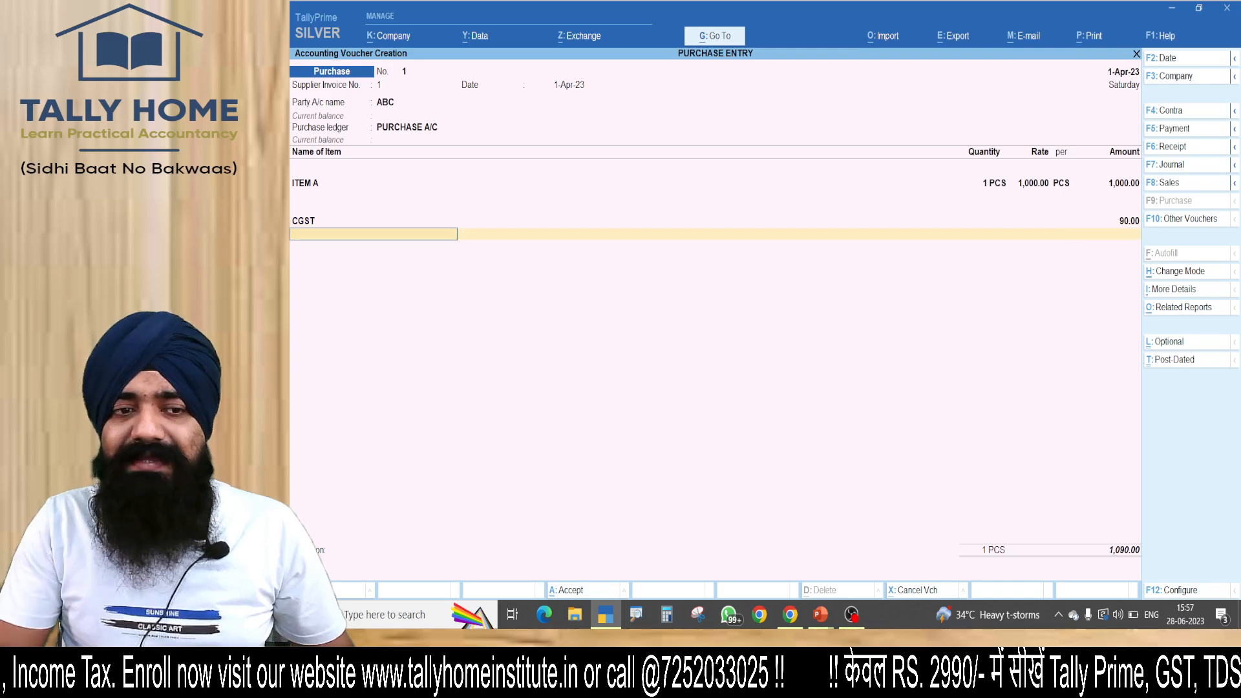
{"action": "key", "text": "alt+c"}
{"action": "type", "text": "SGST"}
{"action": "key", "text": "Return"}
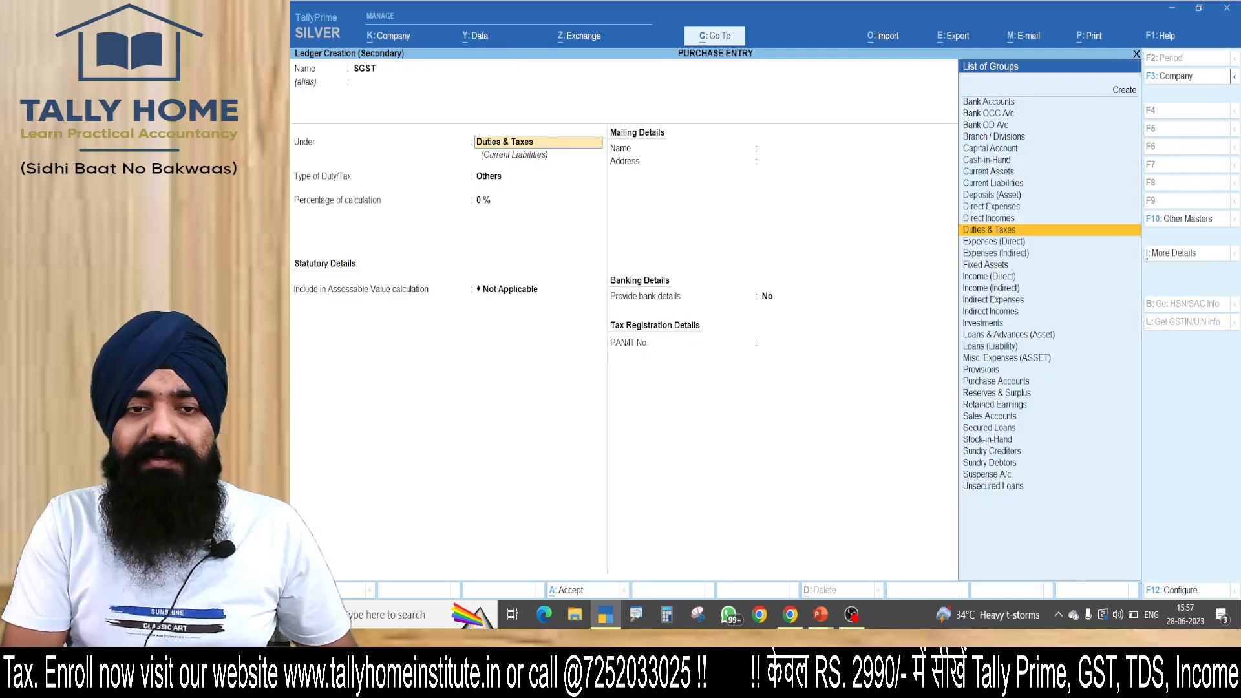
{"action": "key", "text": "Return"}
{"action": "key", "text": "Up"}
Set the SGST ledger's tax type to SGST/UTGST, save it and add it to the voucher with a blank description.
{"action": "key", "text": "Return"}
{"action": "key", "text": "Down"}
{"action": "key", "text": "Down"}
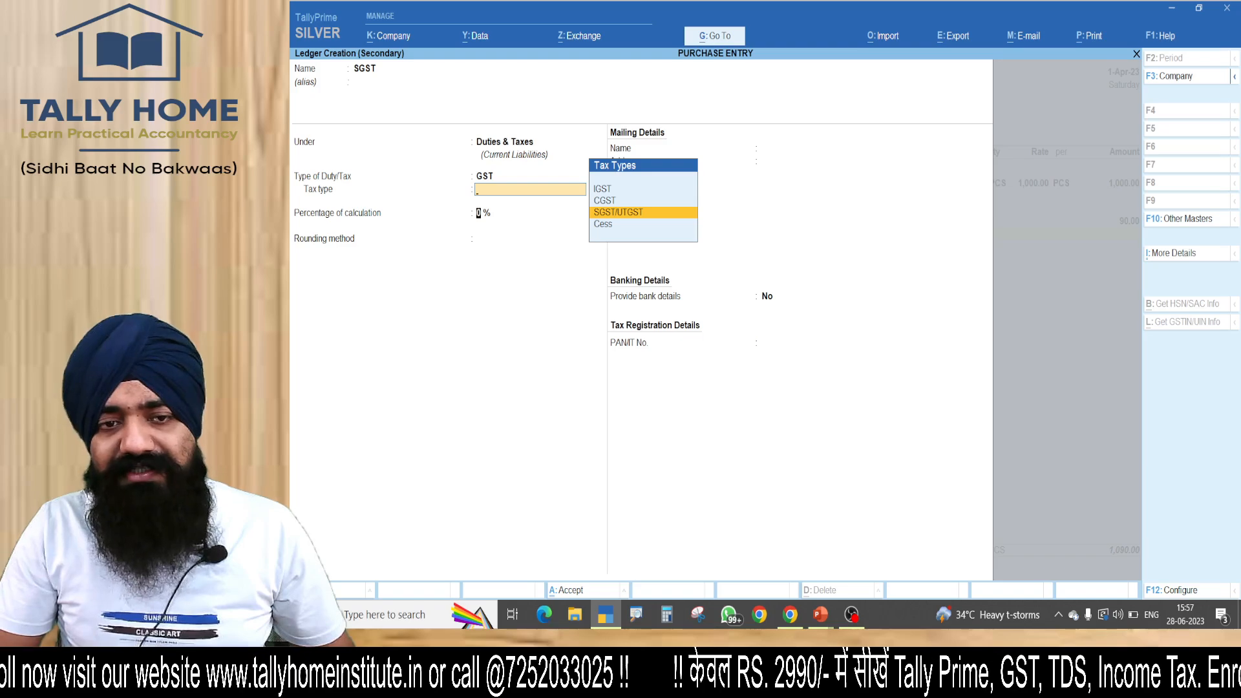
{"action": "key", "text": "Return"}
{"action": "key", "text": "ctrl+a"}
{"action": "key", "text": "Return"}
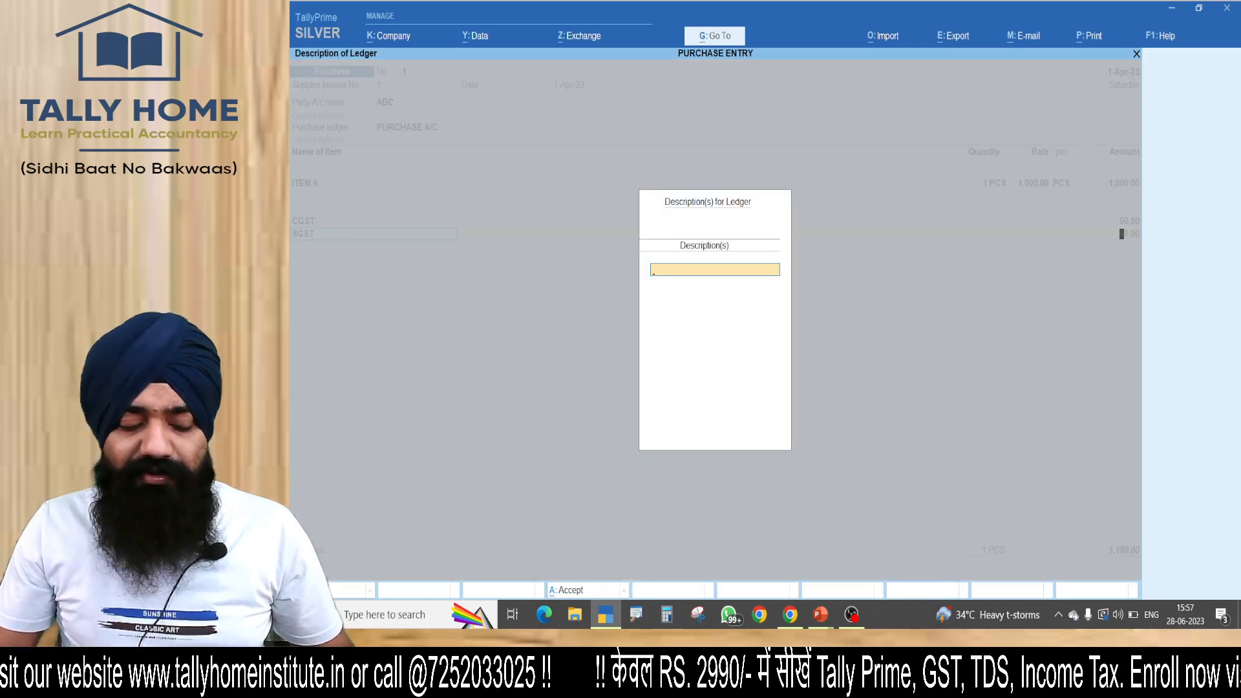
{"action": "key", "text": "Return"}
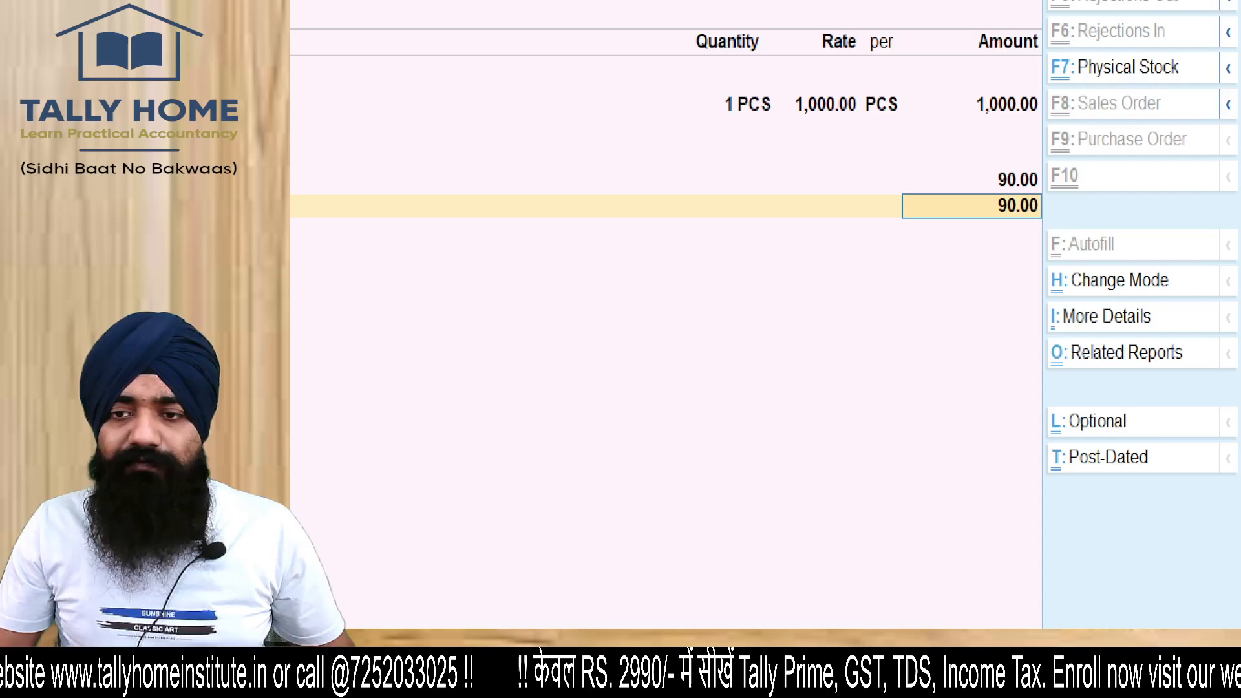
Circle and examine the item, CGST and SGST amounts on the purchase voucher.
{"action": "mouse_move", "coordinate": [1094, 81]}
{"action": "left_mouse_down"}
{"action": "mouse_move", "coordinate": [1141, 44]}
{"action": "mouse_move", "coordinate": [783, 76]}
{"action": "left_mouse_up"}
{"action": "mouse_move", "coordinate": [856, 307]}
{"action": "left_mouse_down"}
{"action": "mouse_move", "coordinate": [638, 395]}
{"action": "mouse_move", "coordinate": [840, 367]}
{"action": "left_mouse_up"}
{"action": "key", "text": "Escape"}
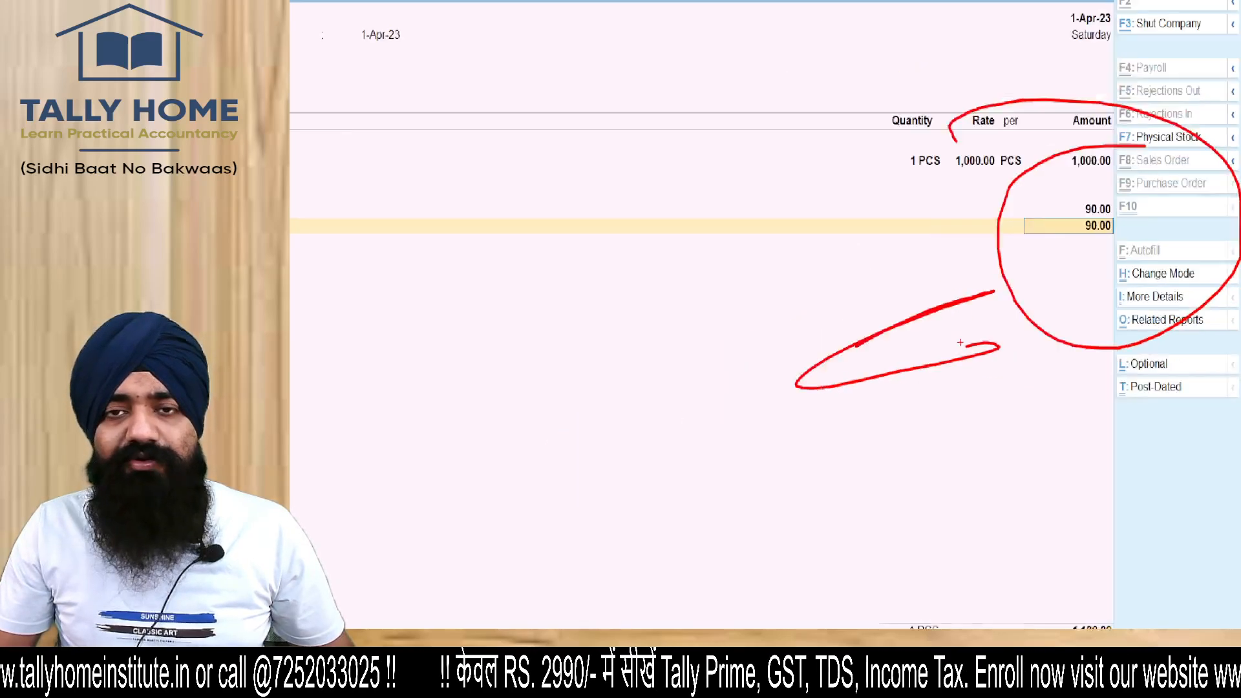
Accept the purchase voucher without a narration and return to the Gateway of Tally.
{"action": "key", "text": "Return"}
{"action": "key", "text": "Return"}
{"action": "key", "text": "Return"}
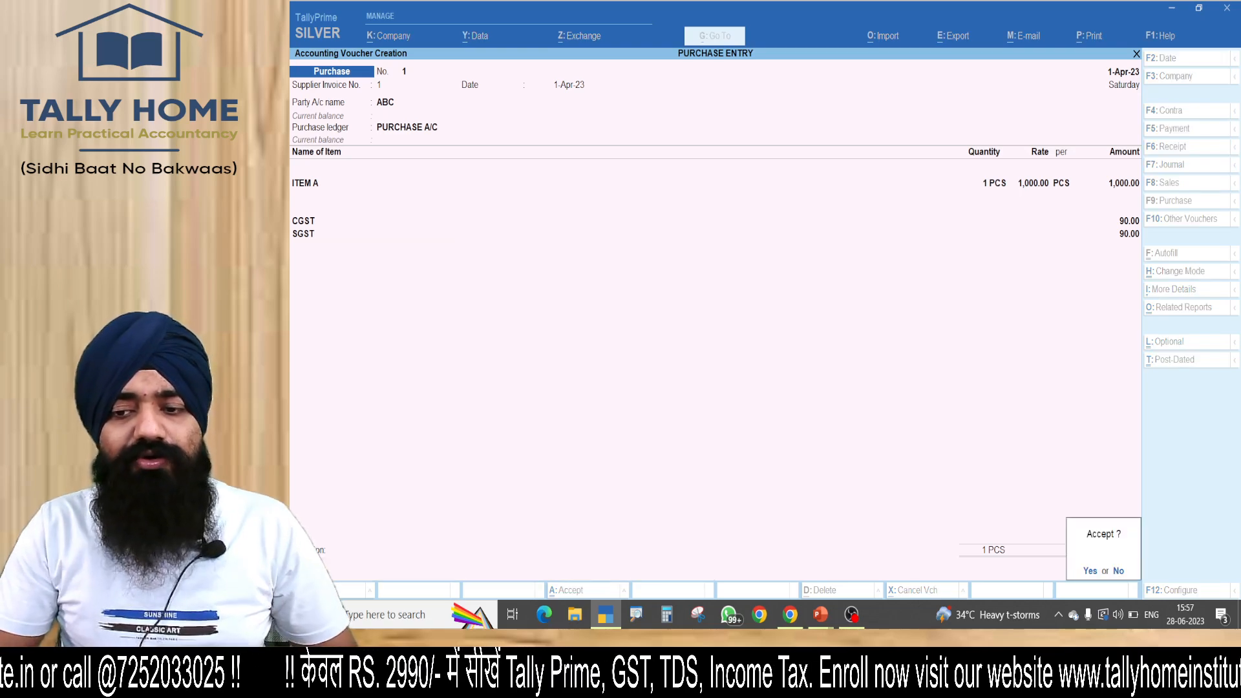
{"action": "key", "text": "Return"}
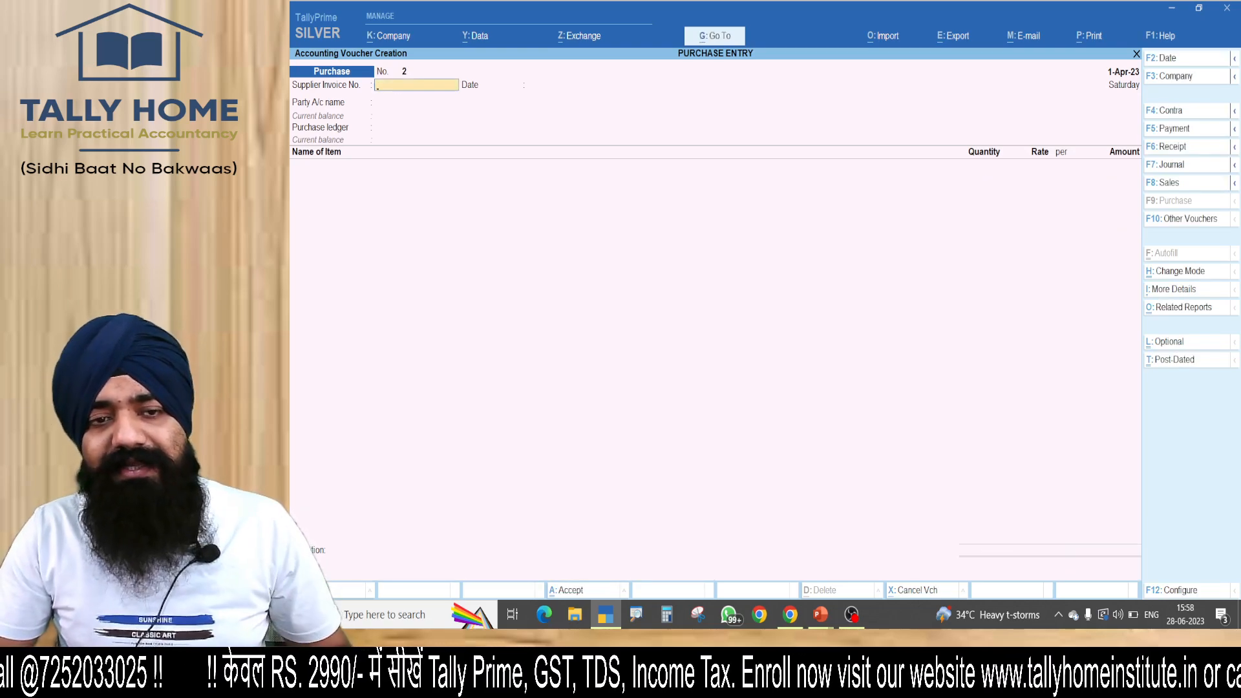
{"action": "key", "text": "Escape"}
{"action": "key", "text": "Return"}
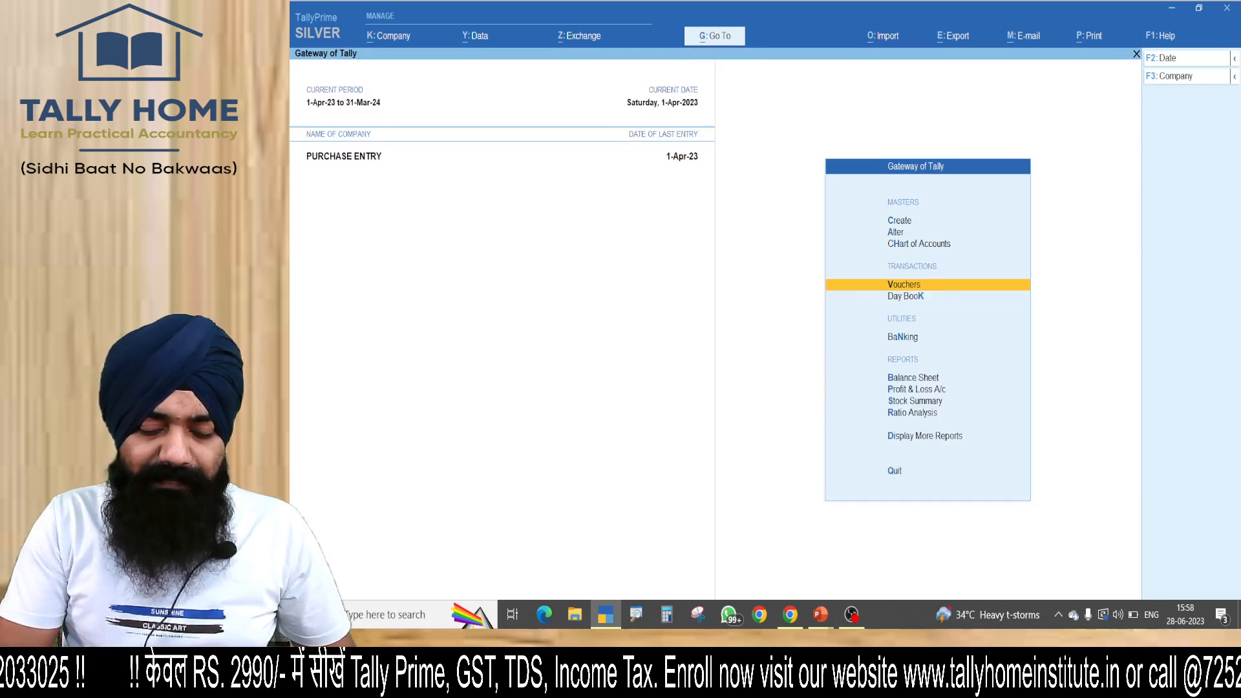
Open the Profit & Loss A/c, examine its purchase accounts and closing stock, and close the report.
{"action": "key", "text": "p"}
{"action": "key", "text": "ctrl+1"}
{"action": "left_click", "coordinate": [302, 176]}
{"action": "mouse_move", "coordinate": [783, 97]}
{"action": "left_mouse_down"}
{"action": "mouse_move", "coordinate": [665, 158]}
{"action": "mouse_move", "coordinate": [419, 165]}
{"action": "left_mouse_up"}
{"action": "key", "text": "Escape"}
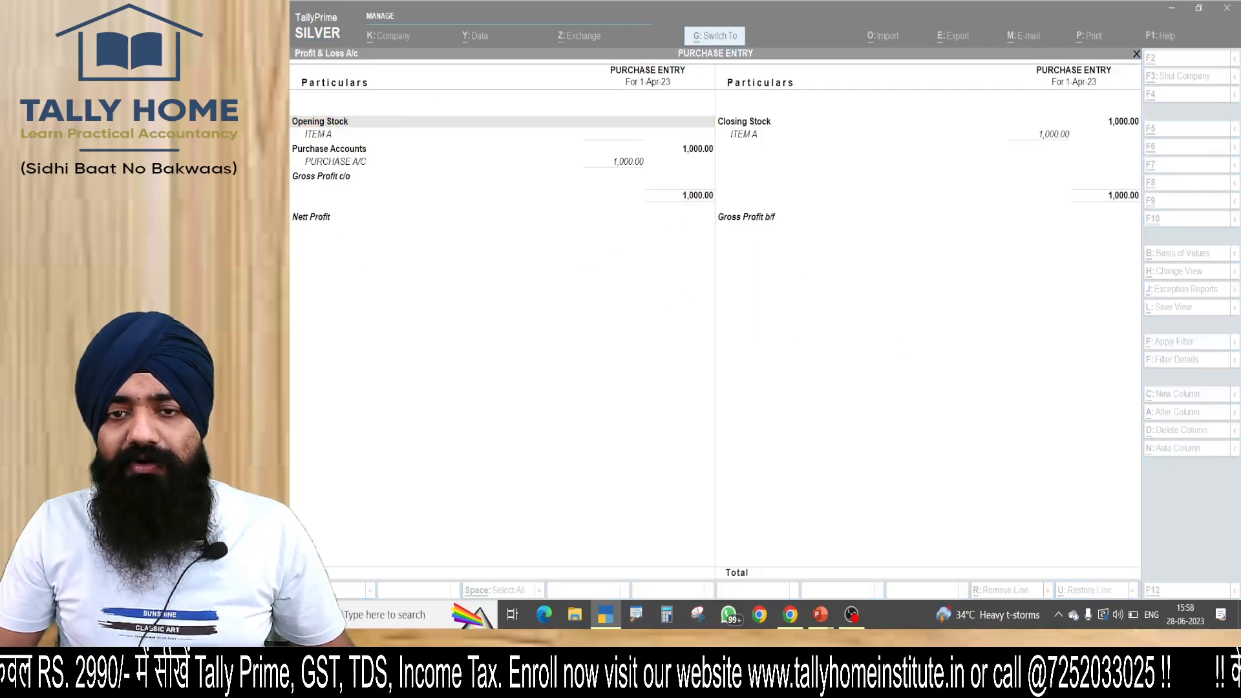
{"action": "key", "text": "ctrl+1"}
{"action": "left_click", "coordinate": [950, 49]}
{"action": "left_click_drag", "start_coordinate": [950, 49], "coordinate": [432, 22]}
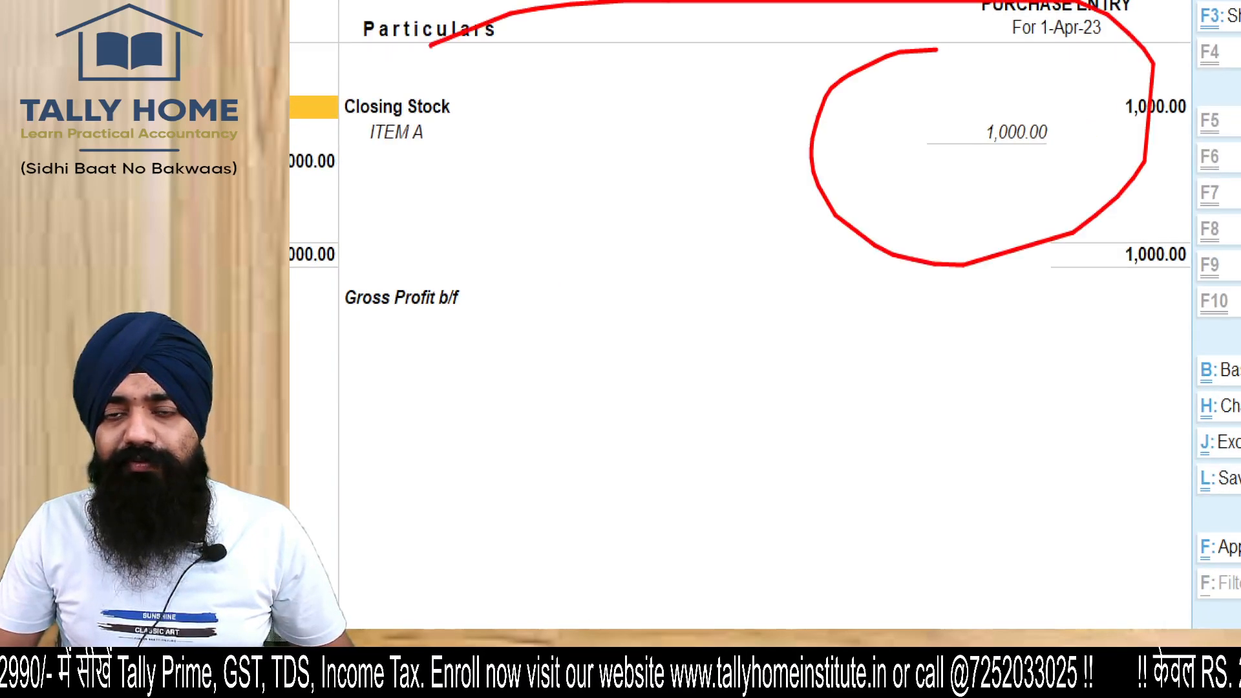
{"action": "key", "text": "Escape"}
{"action": "key", "text": "Escape"}
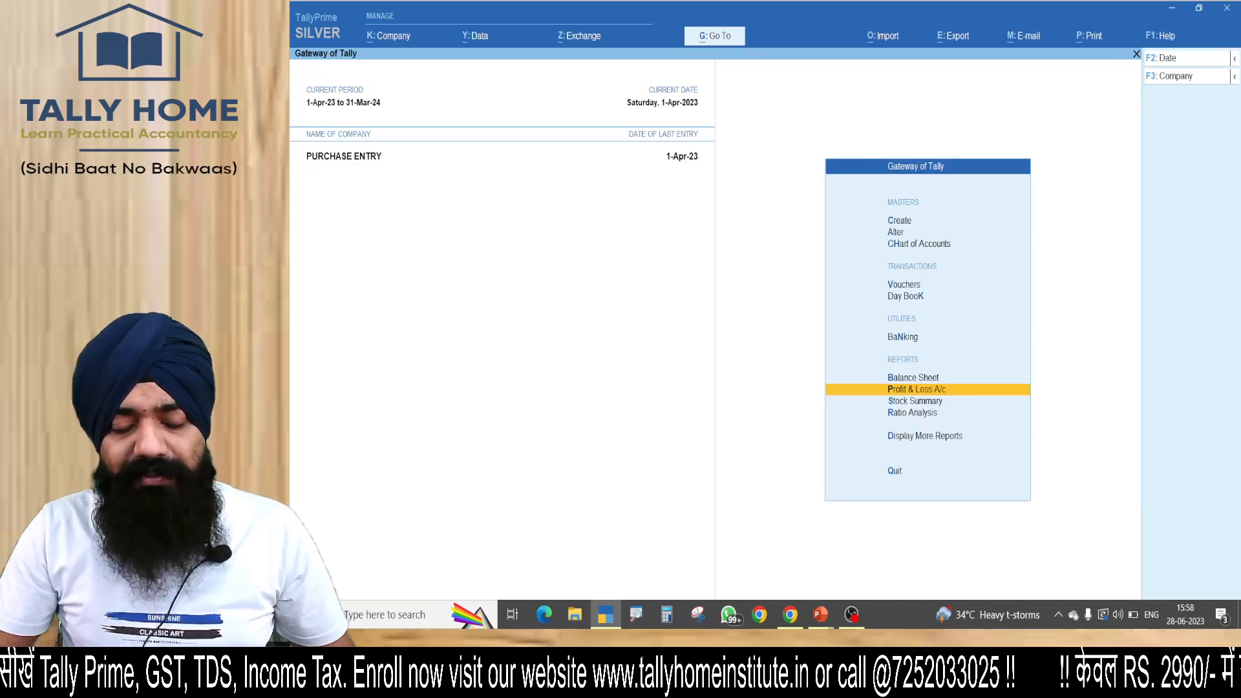
Open the GSTR-3B report and examine its Eligible for Input Tax Credit section.
{"action": "key", "text": "alt+g"}
{"action": "type", "text": "gstr3b"}
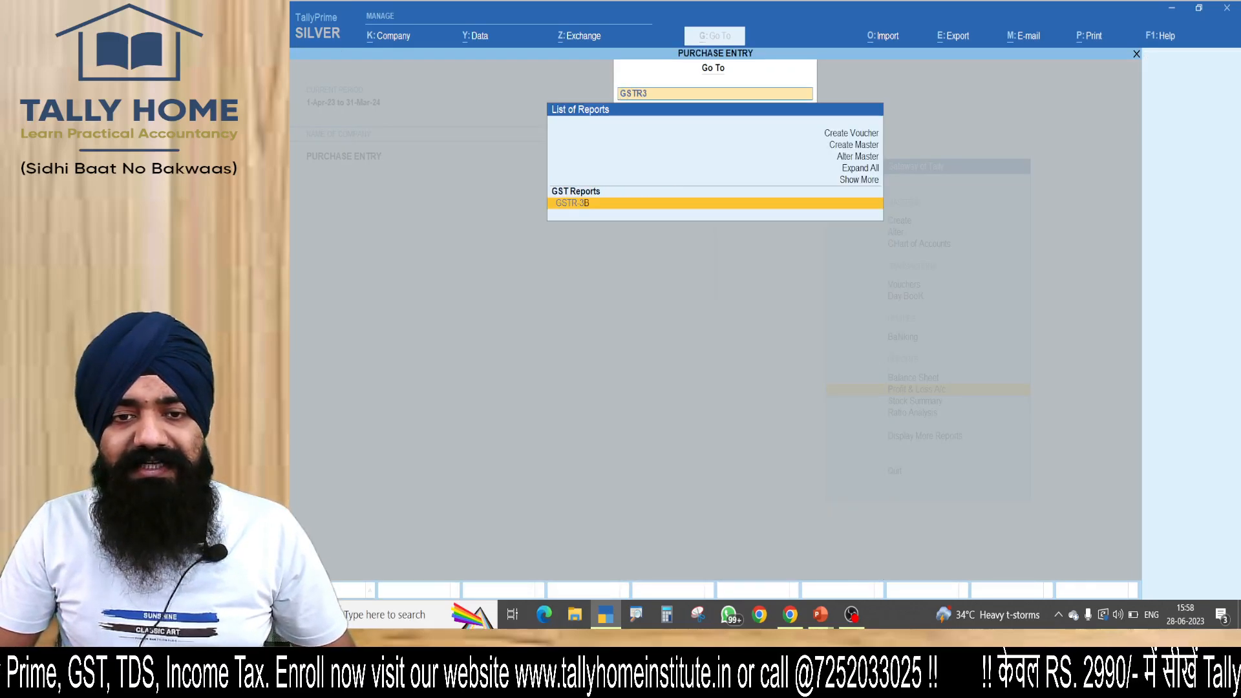
{"action": "key", "text": "Return"}
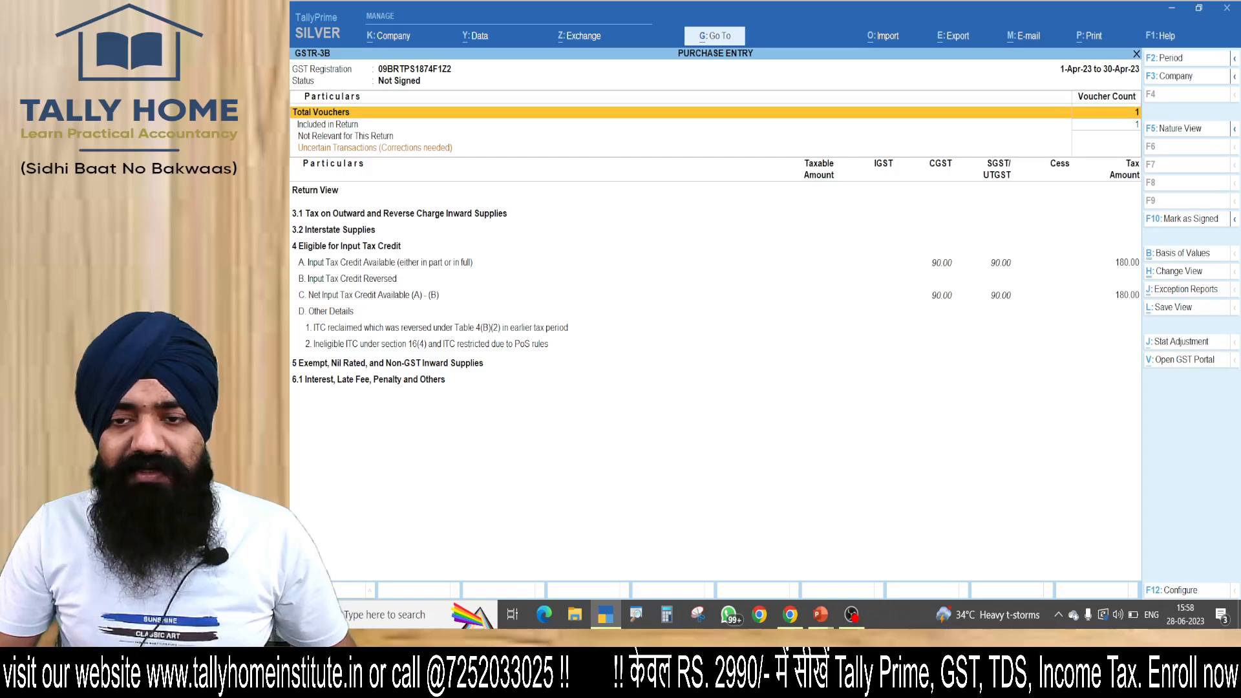
{"action": "left_click", "coordinate": [715, 296]}
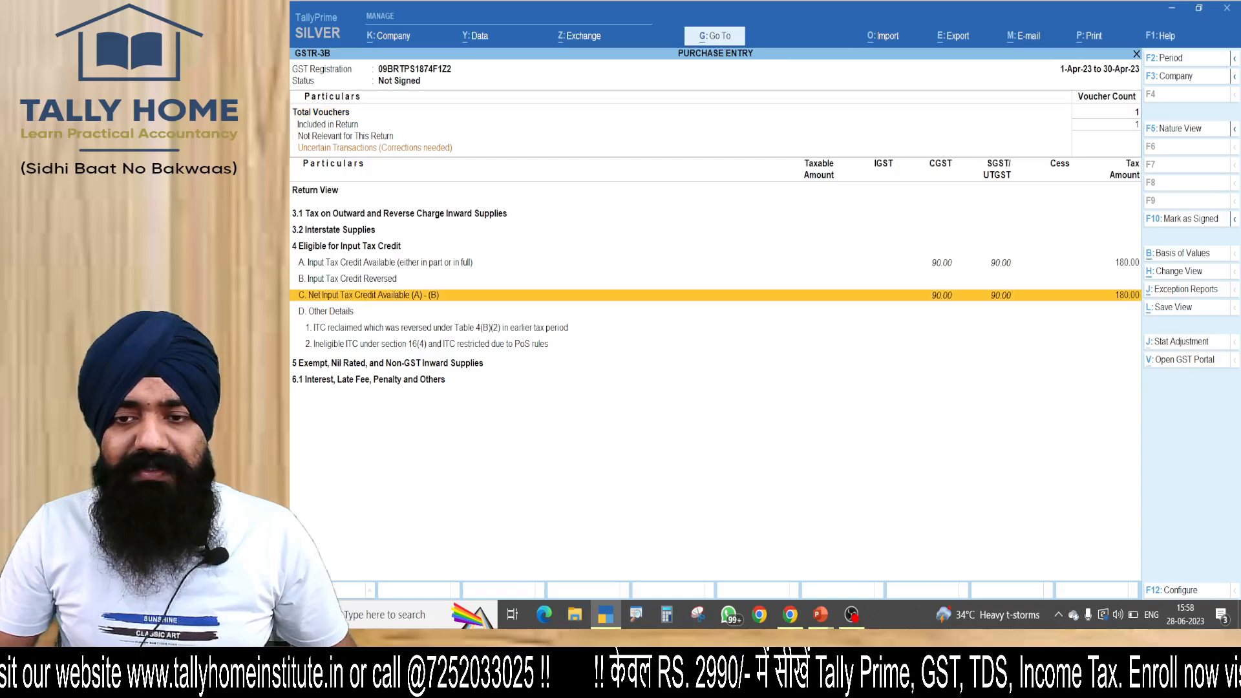
{"action": "key", "text": "Up"}
{"action": "key", "text": "Up"}
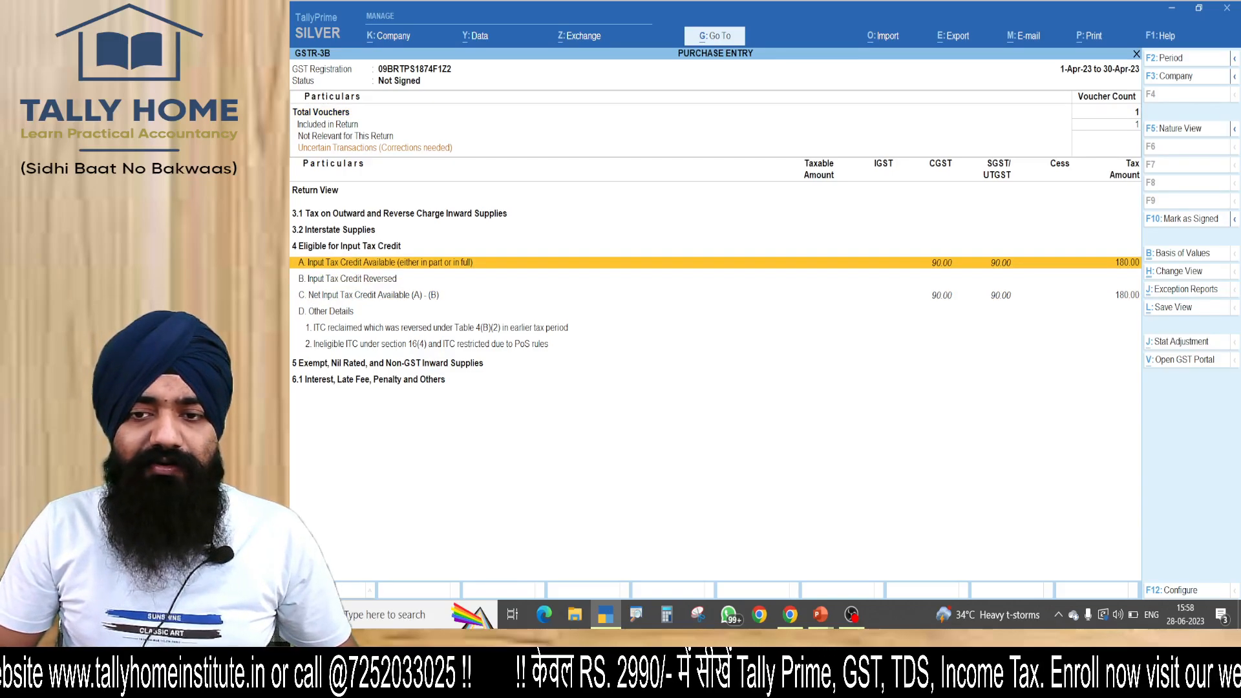
Drill into Input Tax Credit Available and examine the categories in its summary.
{"action": "key", "text": "Return"}
{"action": "key", "text": "ctrl+1"}
{"action": "left_click_drag", "start_coordinate": [293, 273], "coordinate": [474, 192]}
{"action": "left_click_drag", "start_coordinate": [333, 297], "coordinate": [624, 196]}
{"action": "key", "text": "Escape"}
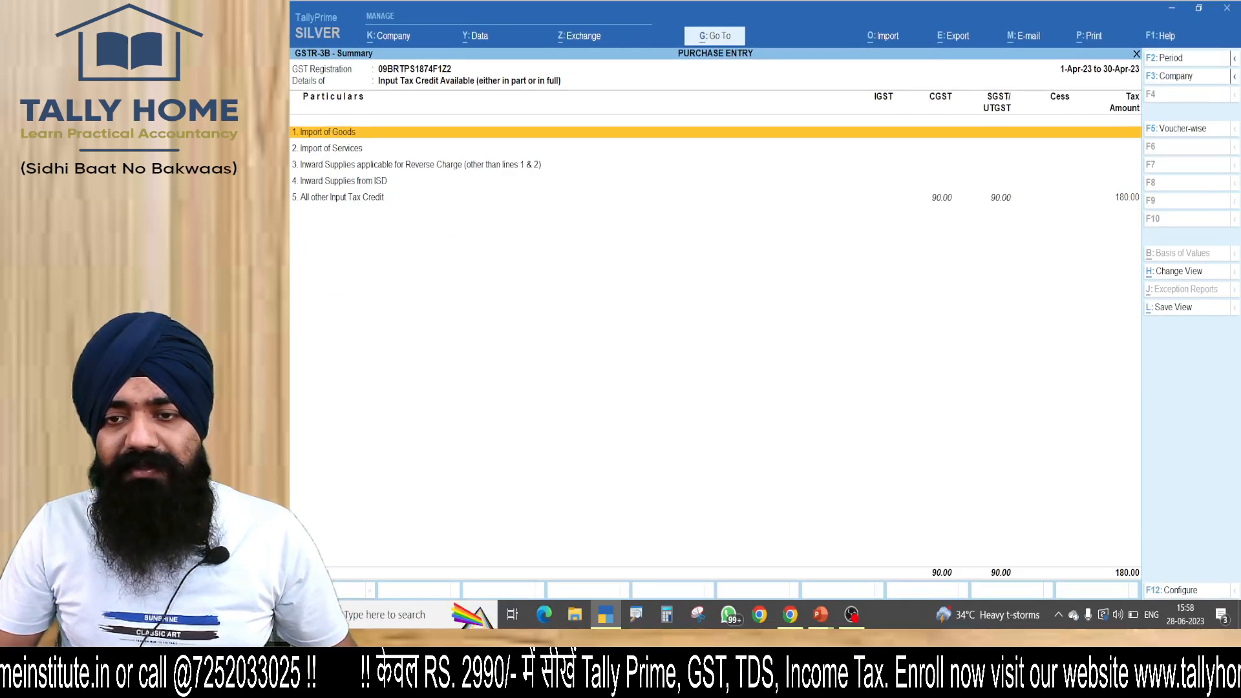
Examine the vouchers behind All other Input Tax Credit, and close the GSTR-3B report.
{"action": "key", "text": "Up"}
{"action": "key", "text": "Return"}
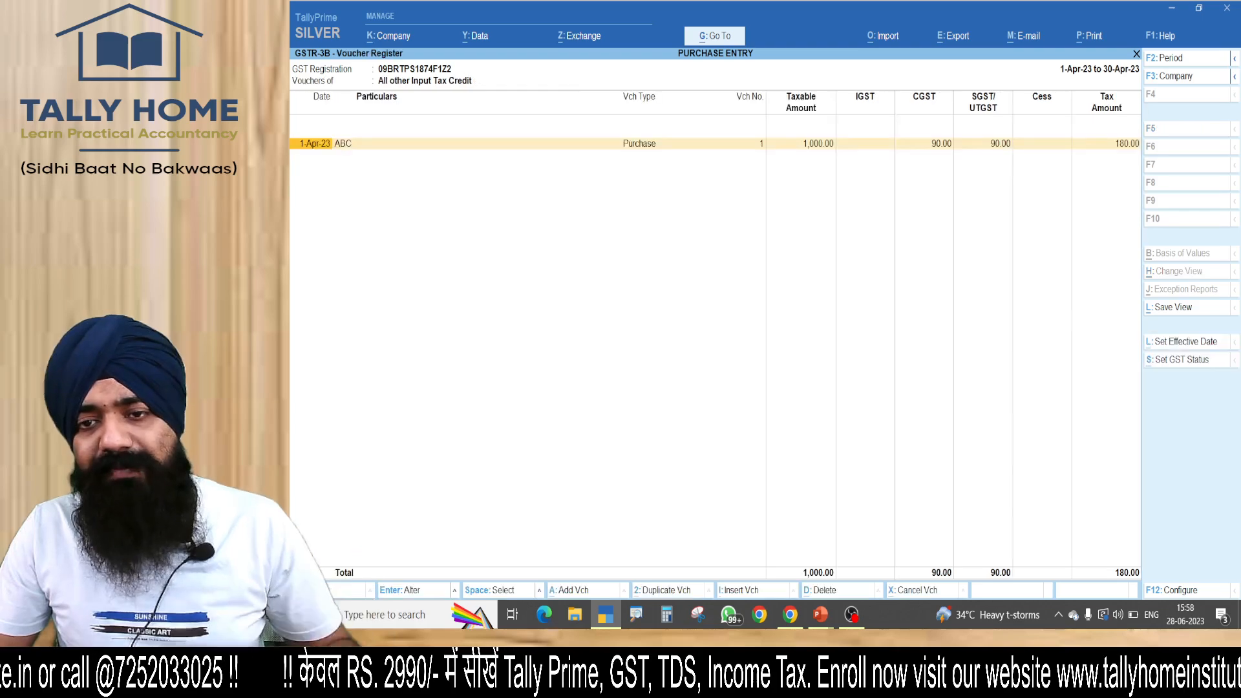
{"action": "key", "text": "ctrl+1"}
{"action": "left_click_drag", "start_coordinate": [1135, 552], "coordinate": [1179, 559]}
{"action": "key", "text": "Escape"}
{"action": "key", "text": "Escape"}
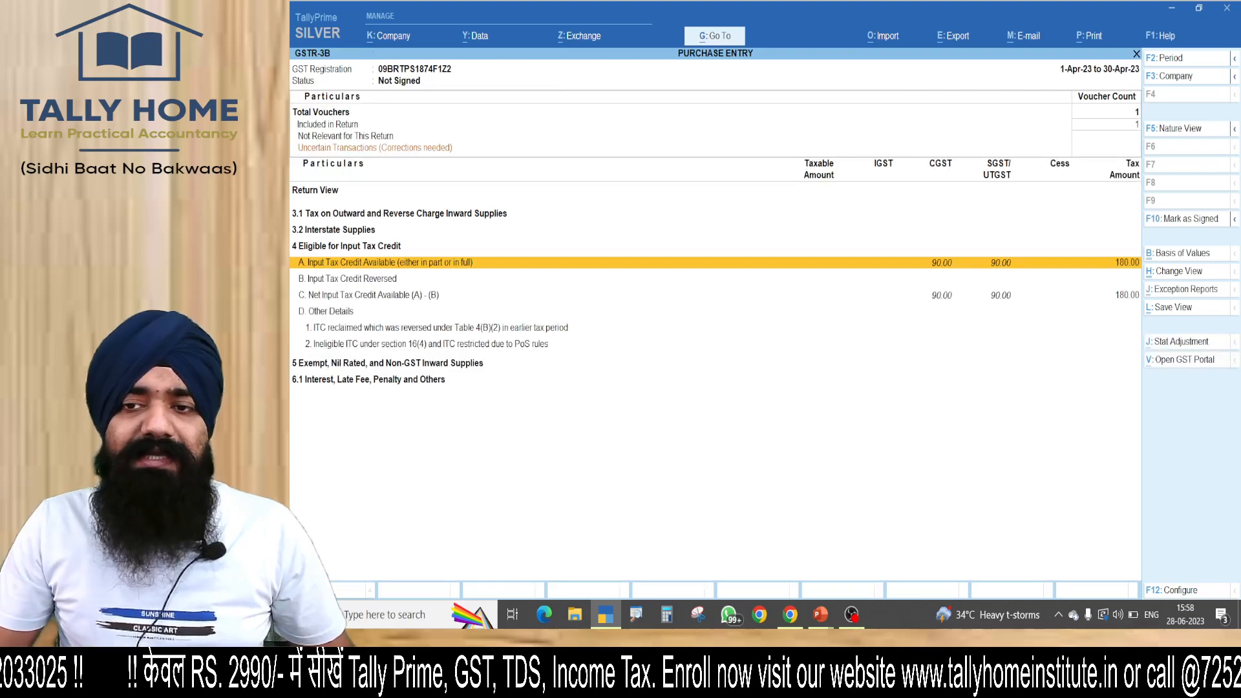
{"action": "key", "text": "Escape"}
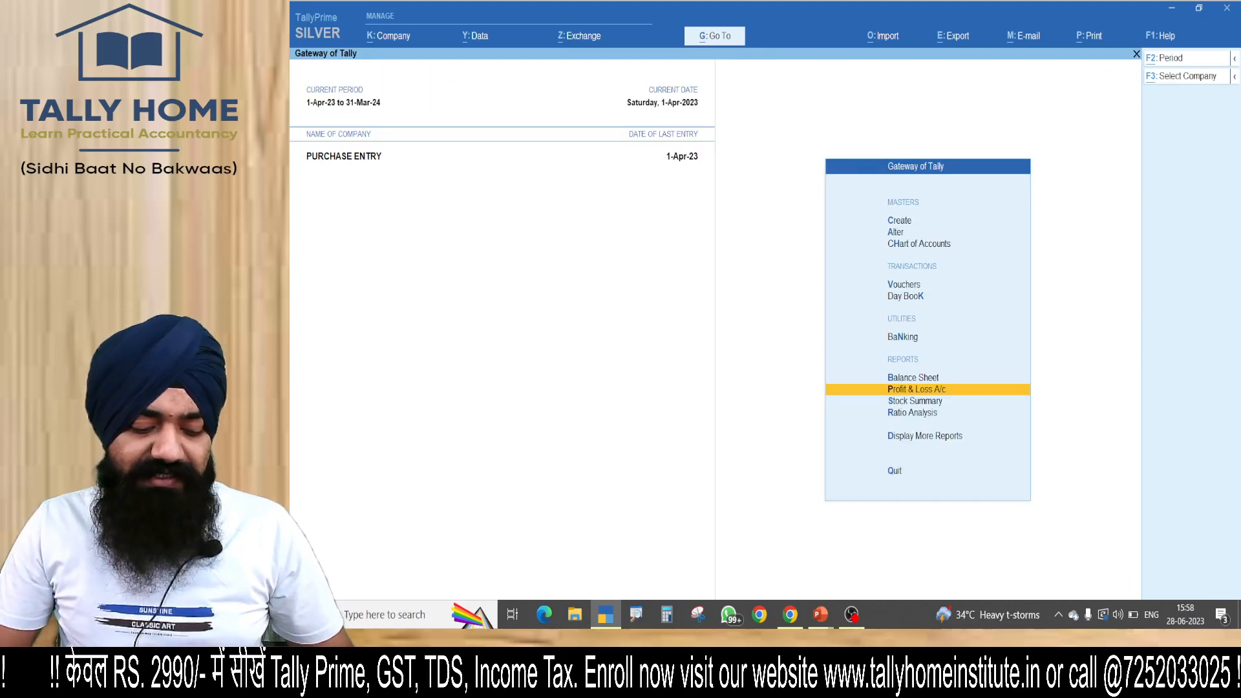
Open the GSTR-2A Reconciliation report, examine the purchase's tax amounts and status, and close it.
{"action": "key", "text": "alt+g"}
{"action": "type", "text": "GSTR2"}
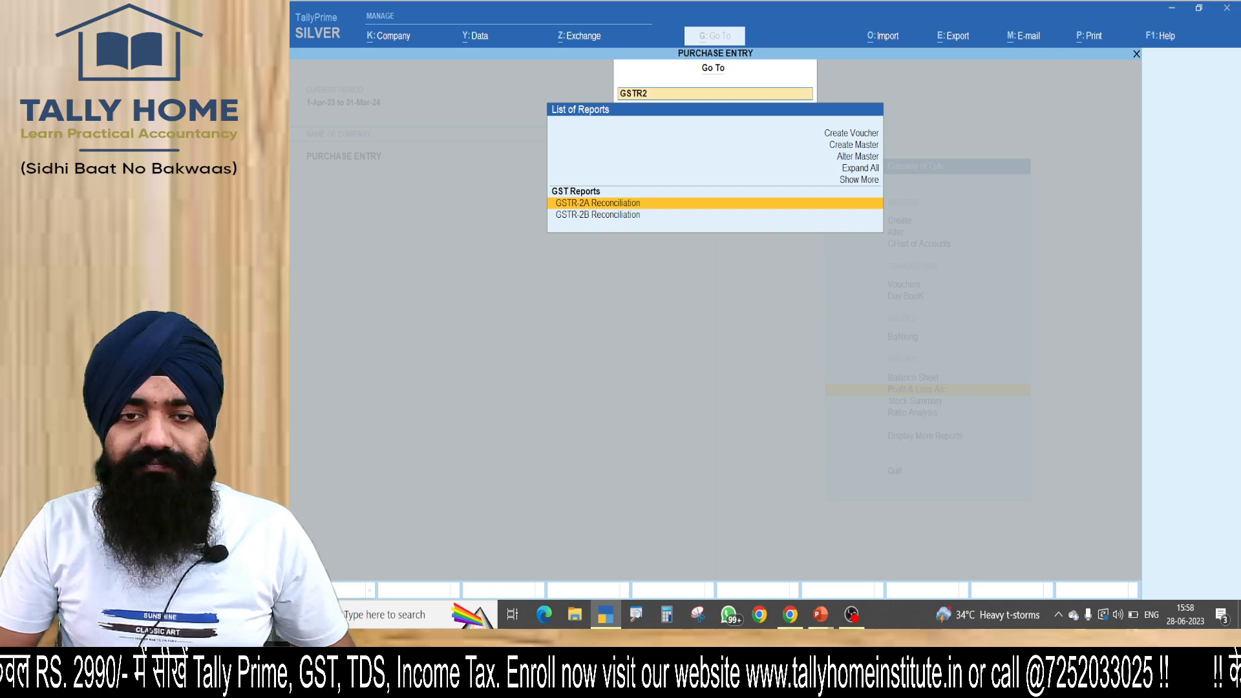
{"action": "key", "text": "Return"}
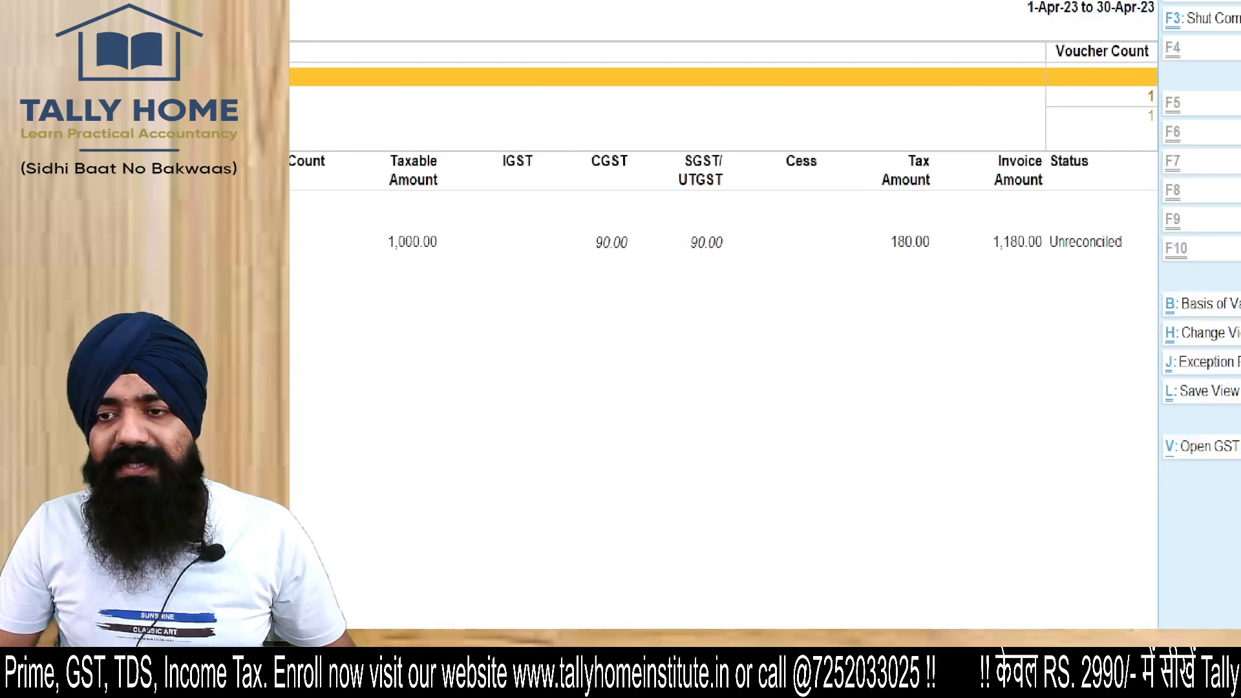
{"action": "key", "text": "Escape"}
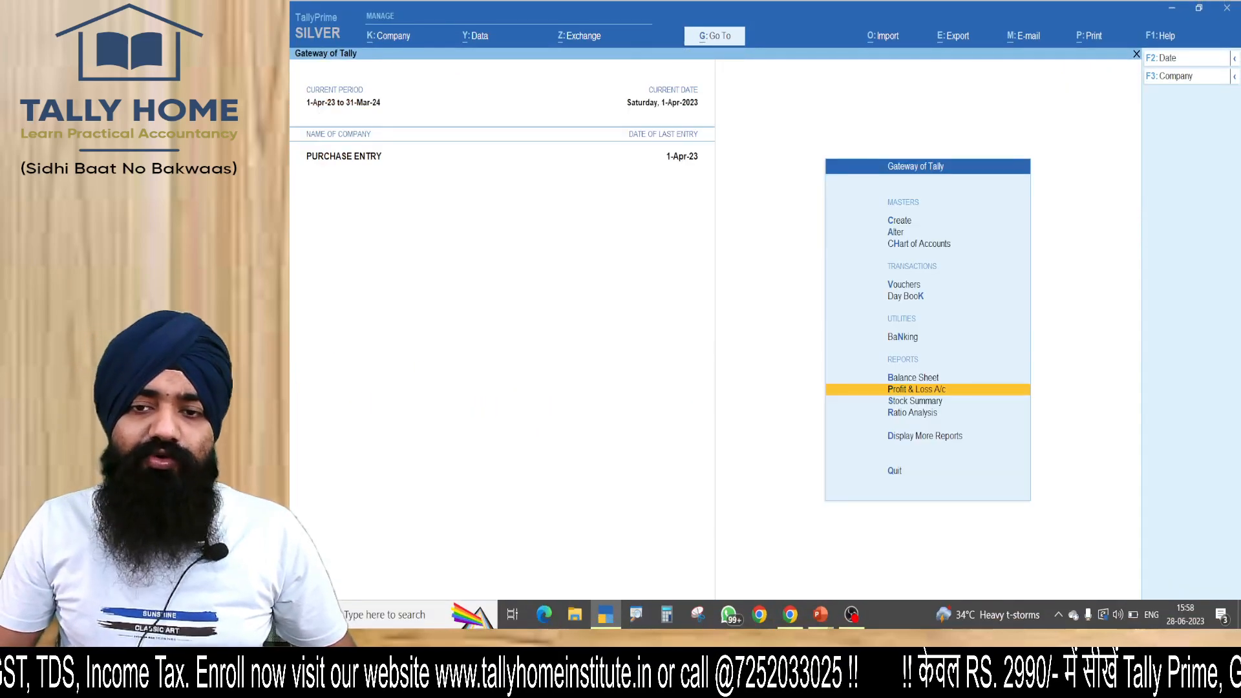
Open the GSTR-2B Reconciliation report, examine the purchase's tax amounts and status, and close it.
{"action": "key", "text": "alt+g"}
{"action": "type", "text": "GSTR2"}
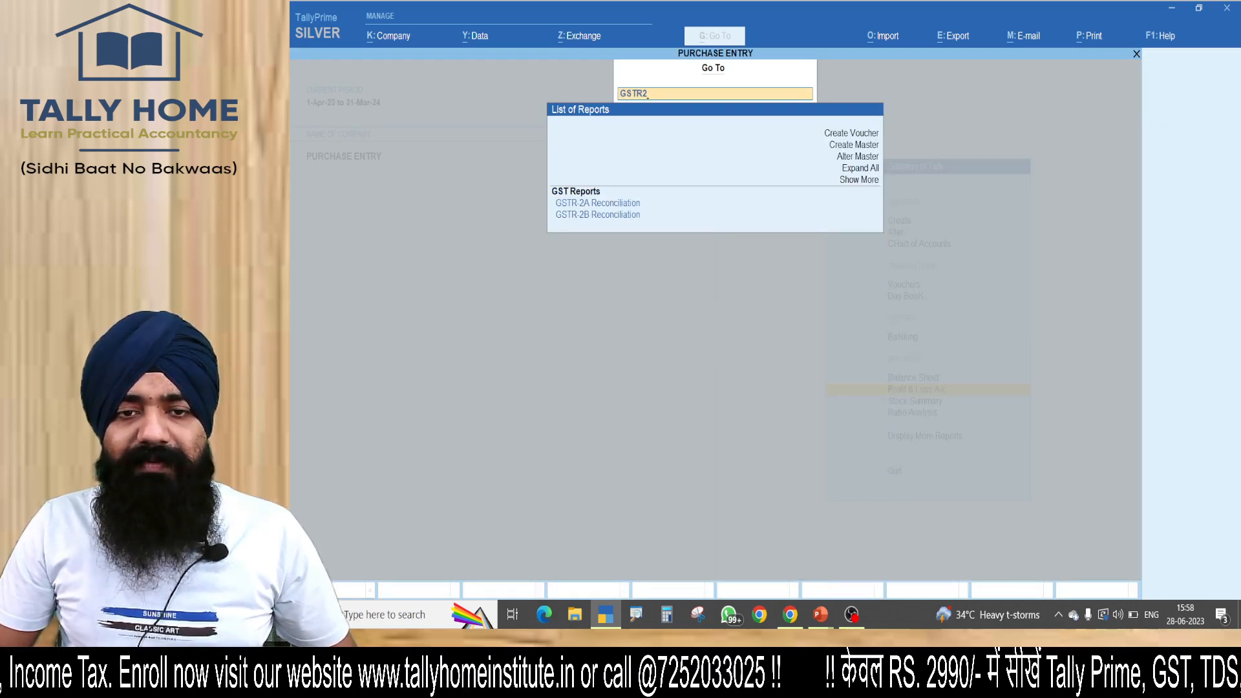
{"action": "key", "text": "Down"}
{"action": "key", "text": "Return"}
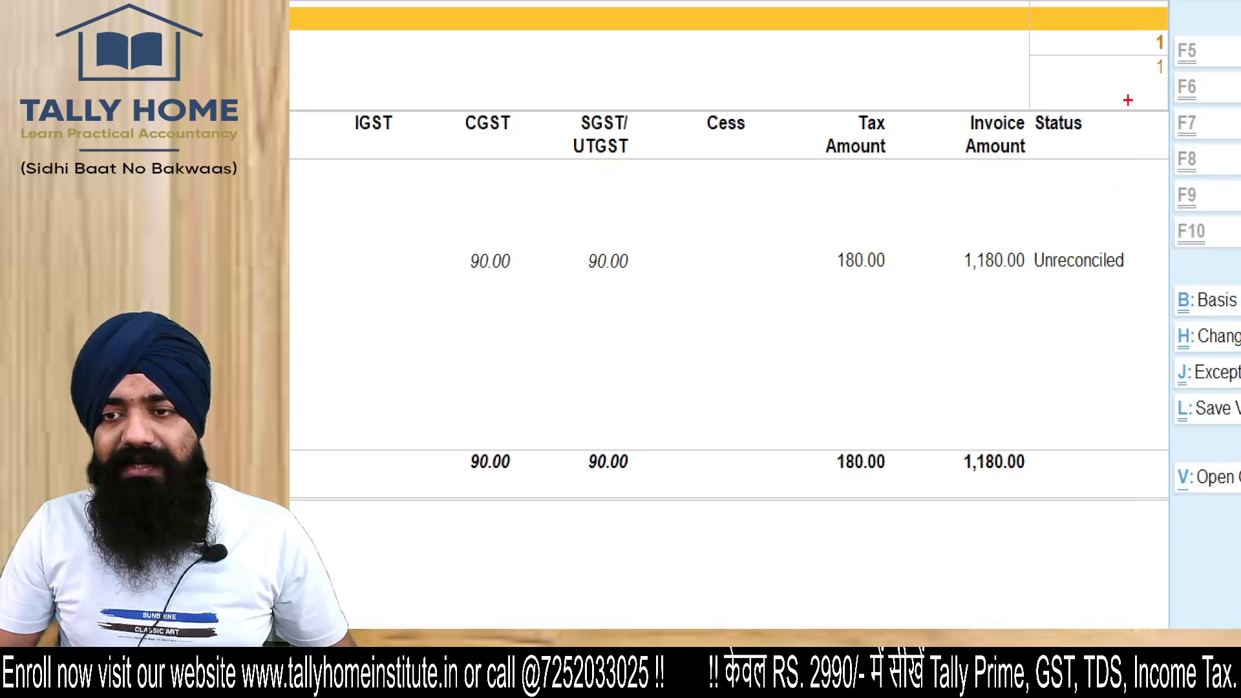
{"action": "key", "text": "Escape"}
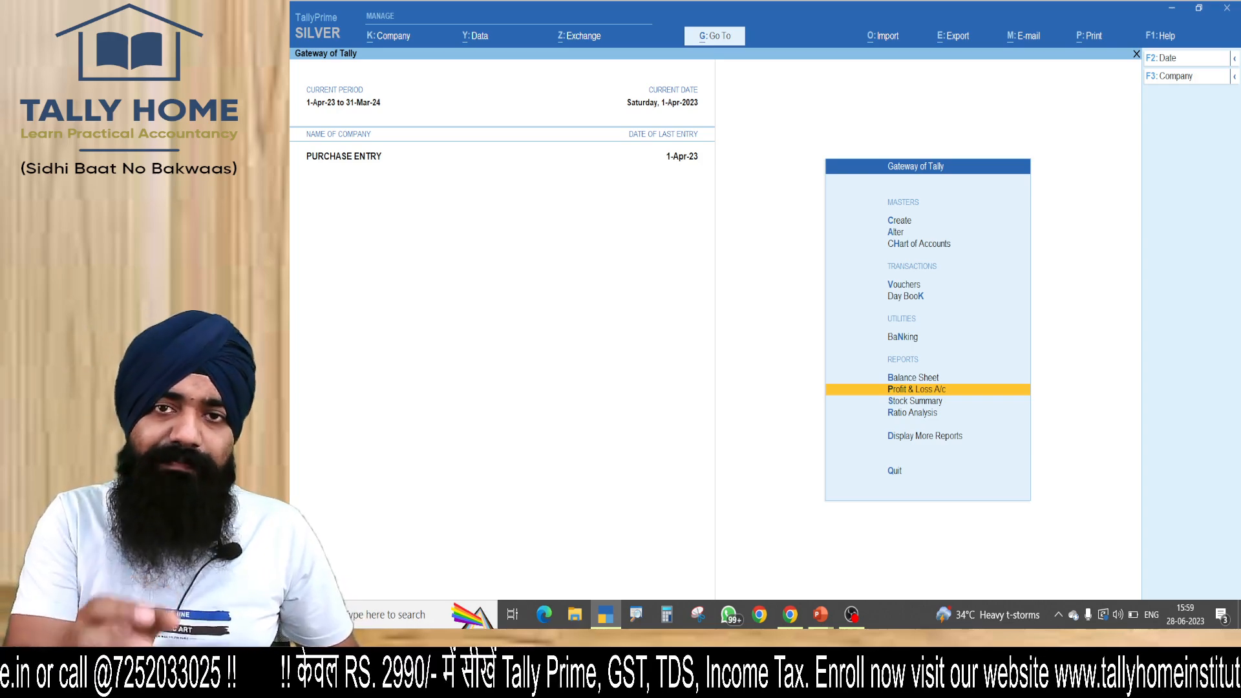
Open a new purchase voucher without a supplier invoice number and begin a party ledger named 123 under Sundry Debtors.
{"action": "key", "text": "v"}
{"action": "key", "text": "Return"}
{"action": "key", "text": "Return"}
{"action": "key", "text": "alt+c"}
{"action": "type", "text": "12"}
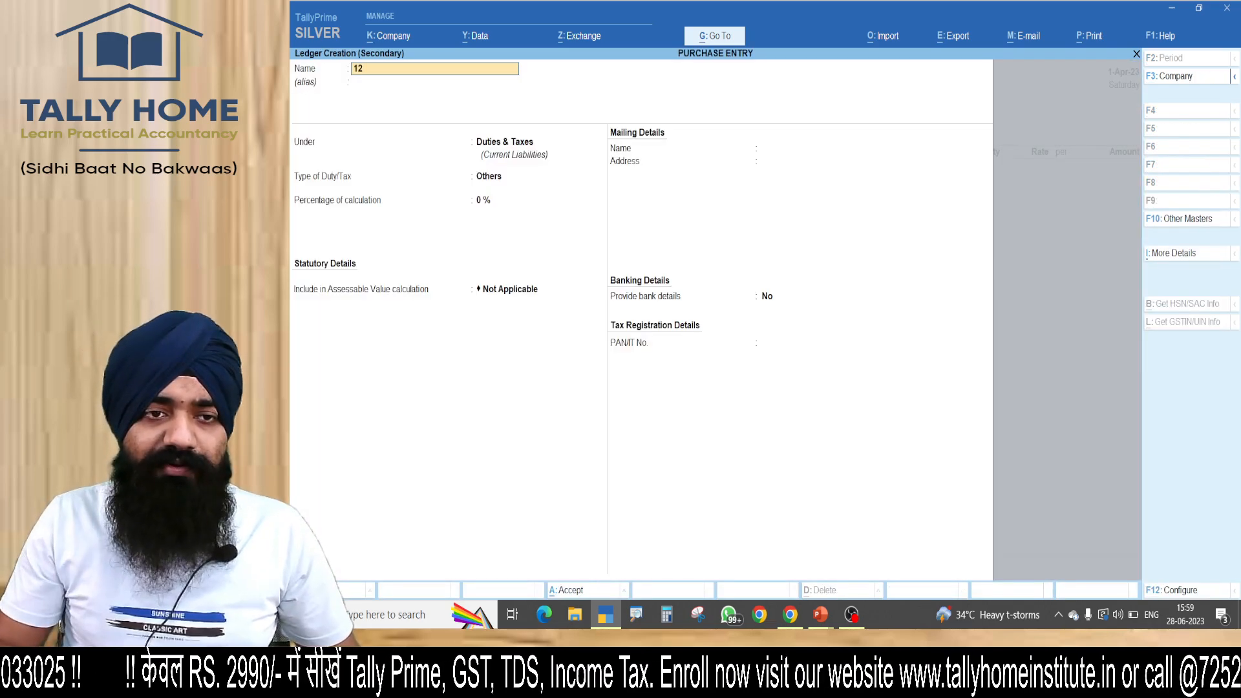
{"action": "type", "text": "3"}
{"action": "key", "text": "Return"}
{"action": "type", "text": "SUNDR"}
{"action": "key", "text": "Down"}
{"action": "key", "text": "Return"}
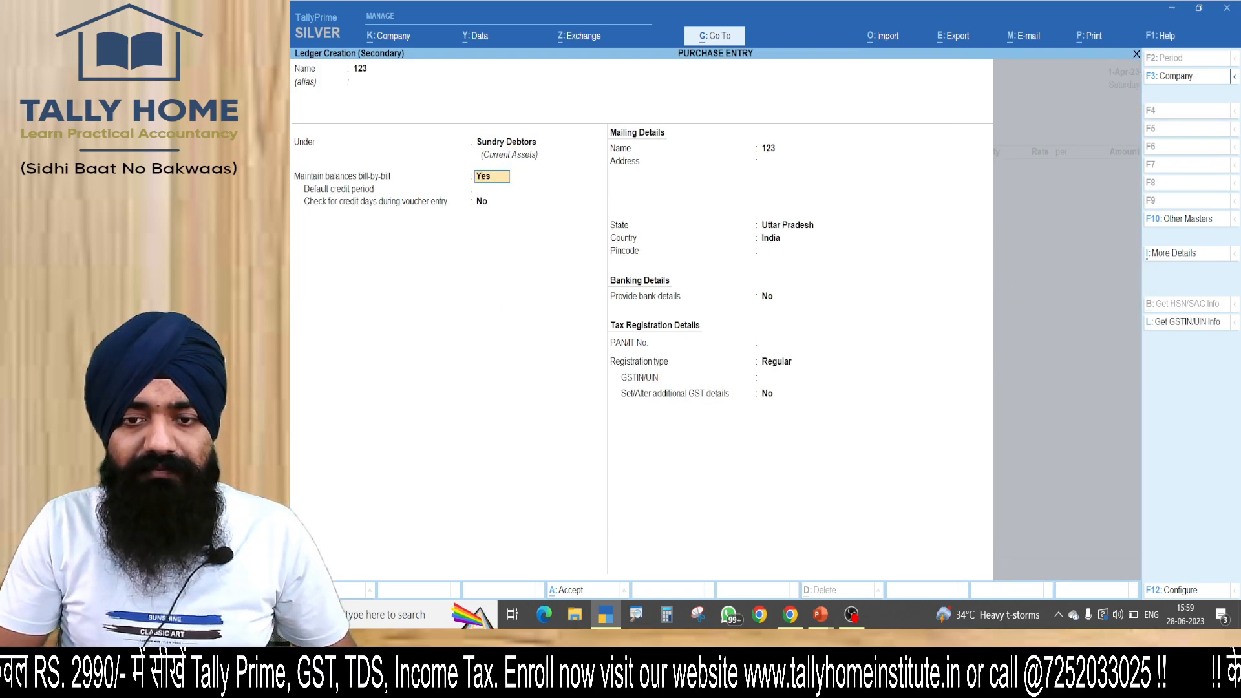
Set the 123 ledger's state to Delhi, keeping the default bill-by-bill, country and bank options and leaving PAN blank.
{"action": "key", "text": "Return"}
{"action": "key", "text": "Return"}
{"action": "key", "text": "Return"}
{"action": "key", "text": "Return"}
{"action": "key", "text": "Return"}
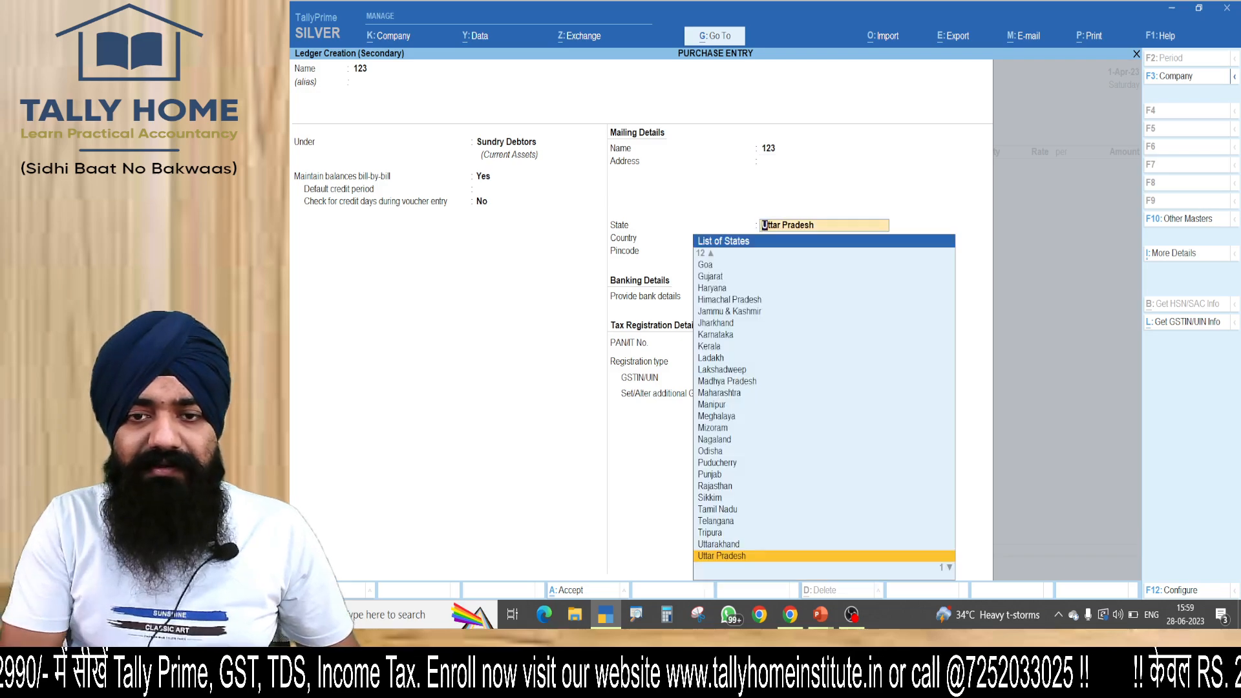
{"action": "type", "text": "DELH"}
{"action": "key", "text": "Return"}
{"action": "key", "text": "Return"}
{"action": "key", "text": "Return"}
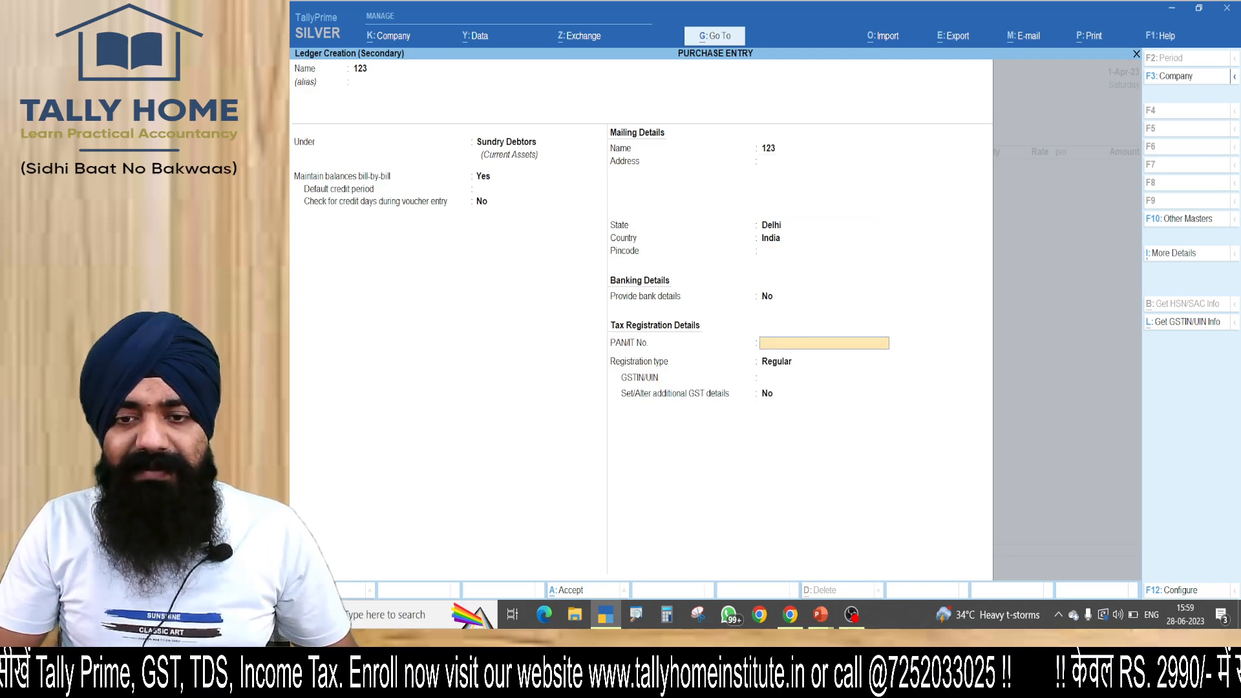
{"action": "key", "text": "Return"}
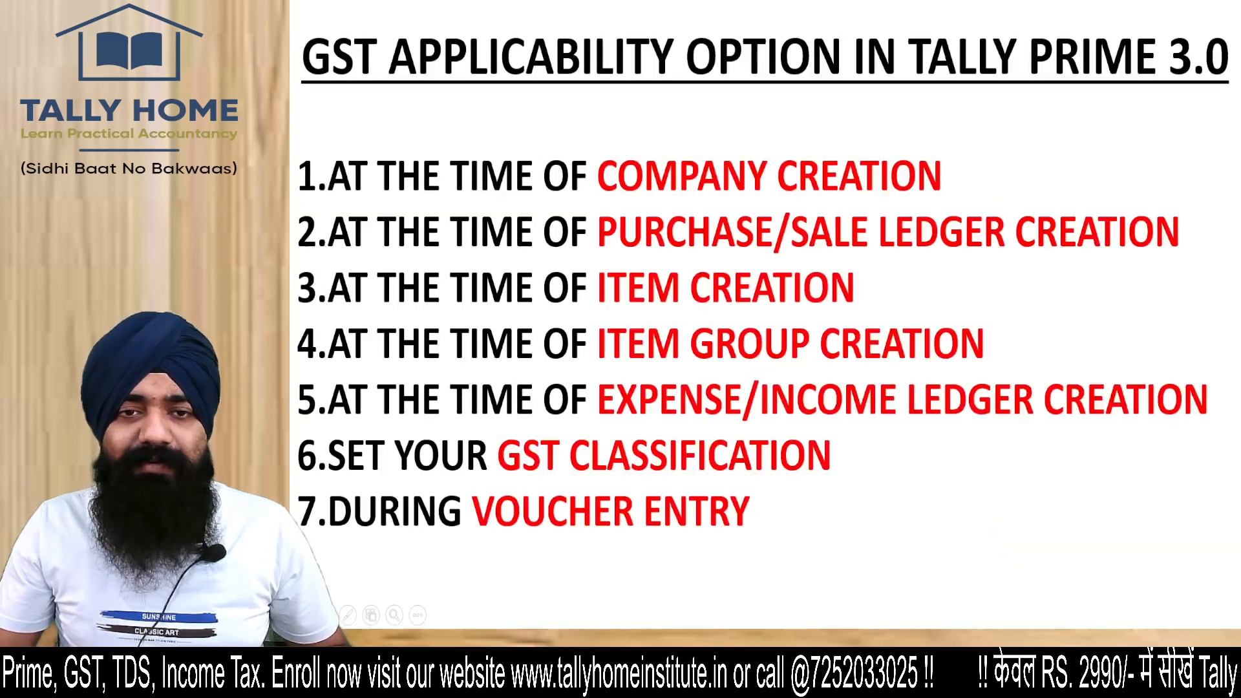
Switch to Chrome and search Google for "itc limited gst number".
{"action": "key", "text": "super"}
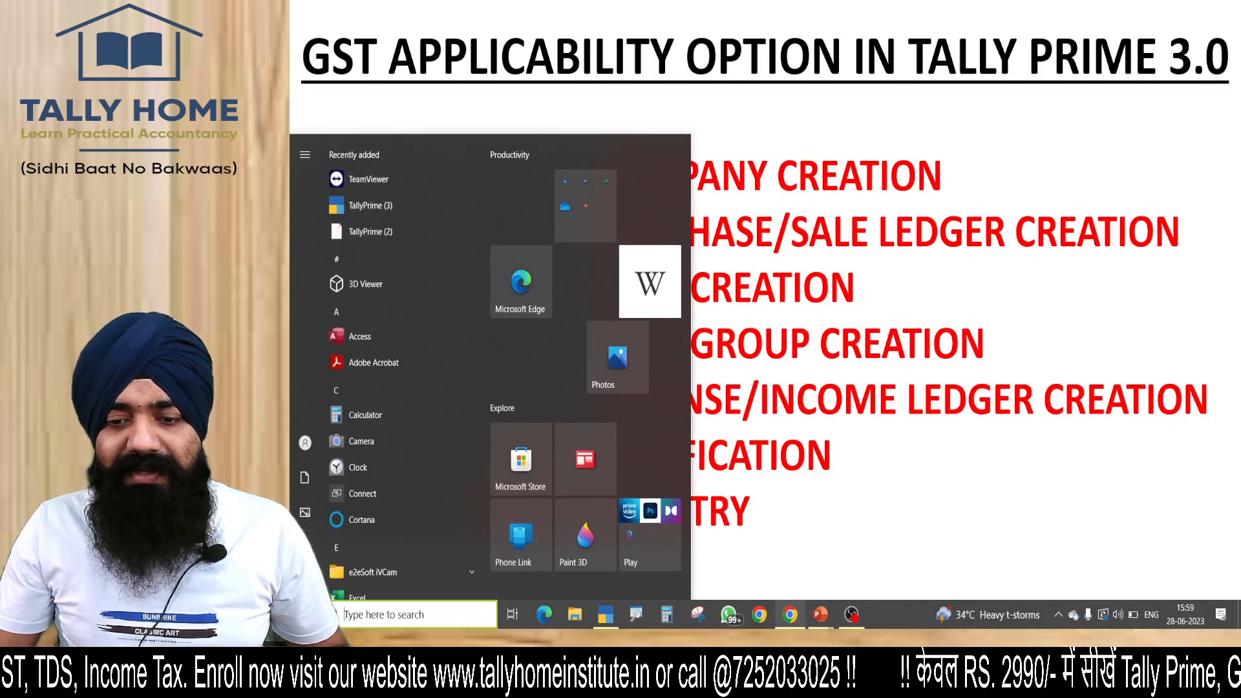
{"action": "left_click", "coordinate": [789, 614]}
{"action": "type", "text": "ITC"}
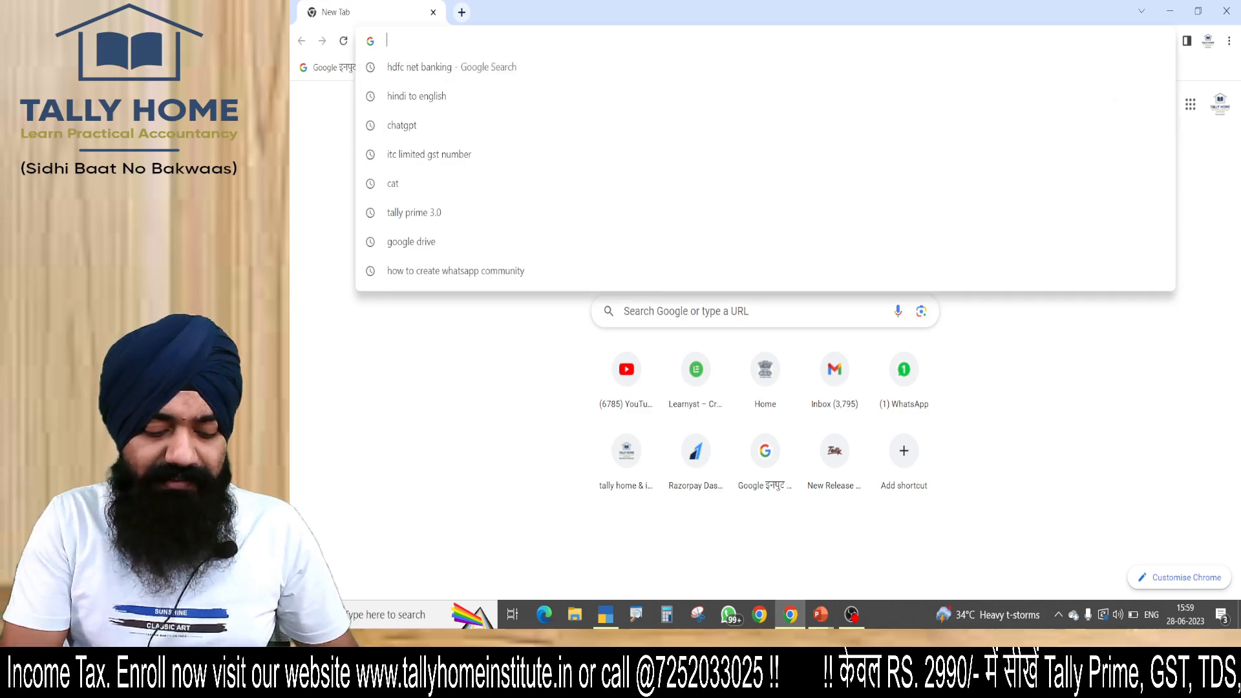
{"action": "key", "text": "Return"}
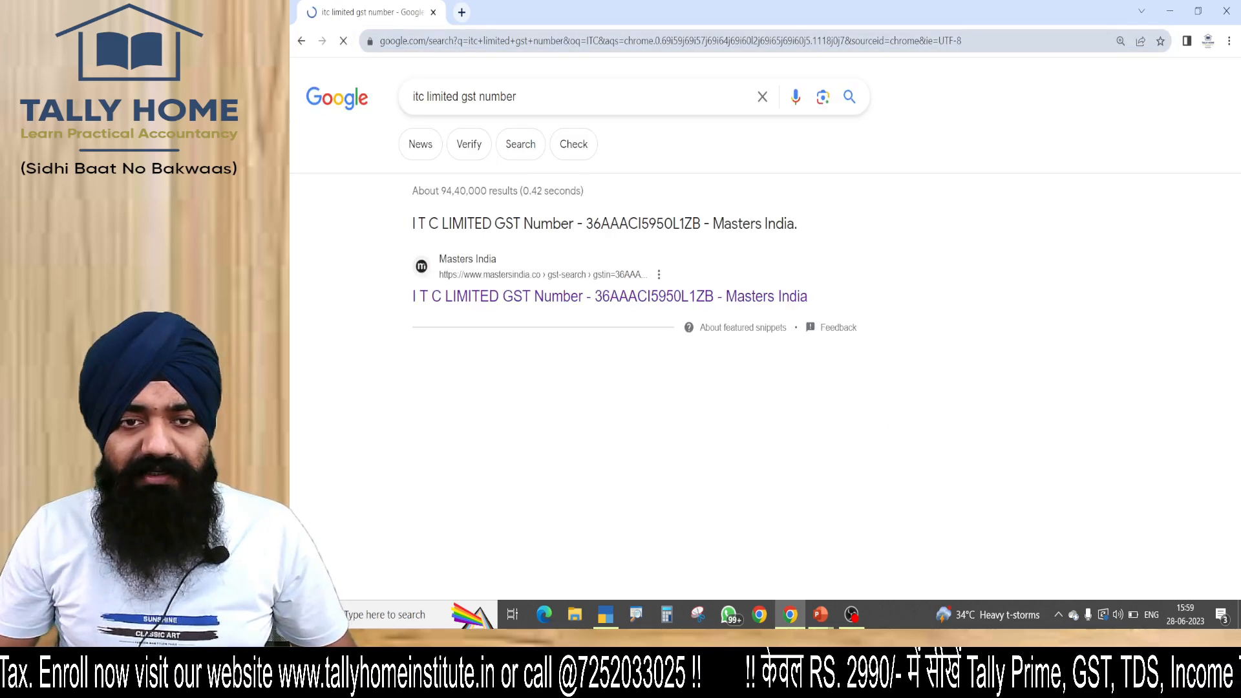
Open ITC Limited's GST details page from the search results, find the Delhi registration and copy its GSTIN.
{"action": "left_click", "coordinate": [562, 416]}
{"action": "scroll", "coordinate": [760, 323], "scroll_direction": "down", "scroll_amount": 8}
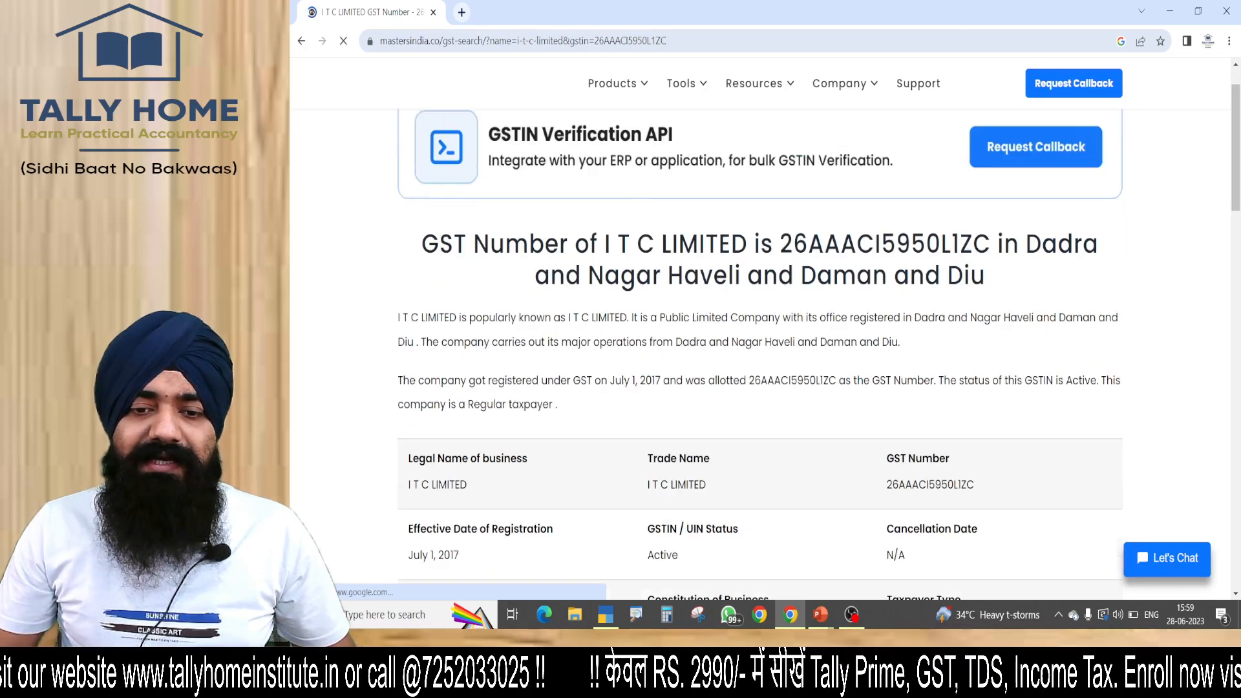
{"action": "scroll", "coordinate": [760, 323], "scroll_direction": "down", "scroll_amount": 4}
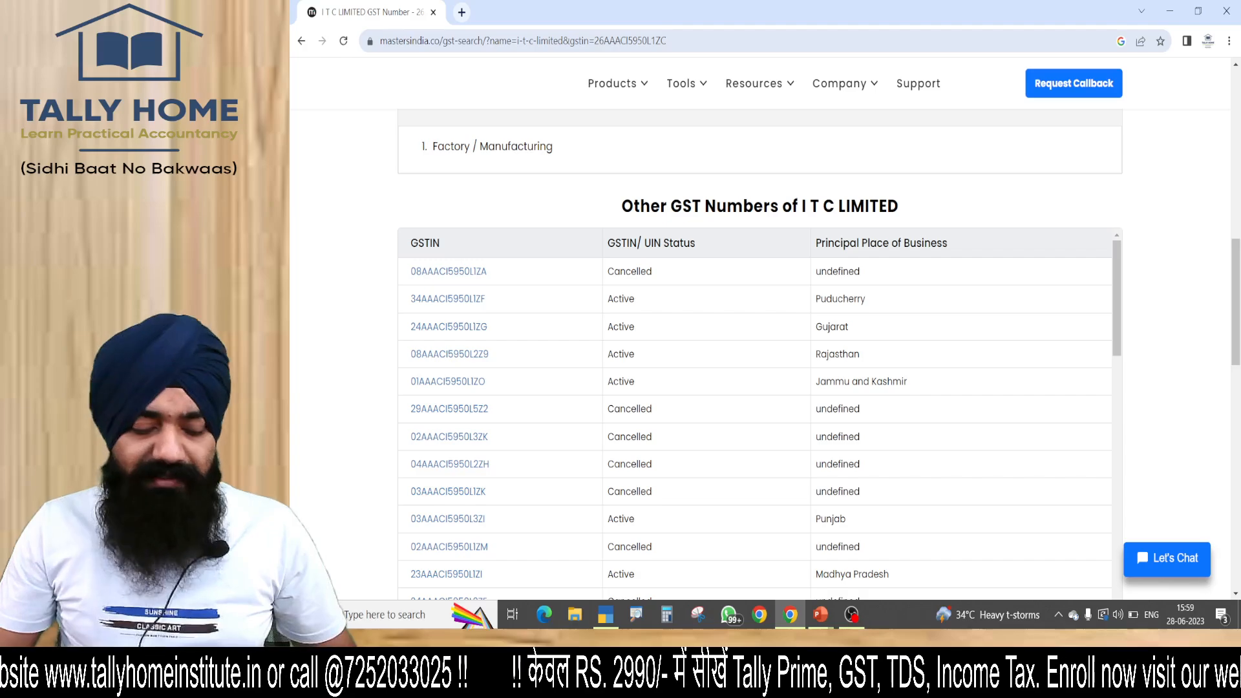
{"action": "key", "text": "ctrl+f"}
{"action": "type", "text": "DELHI"}
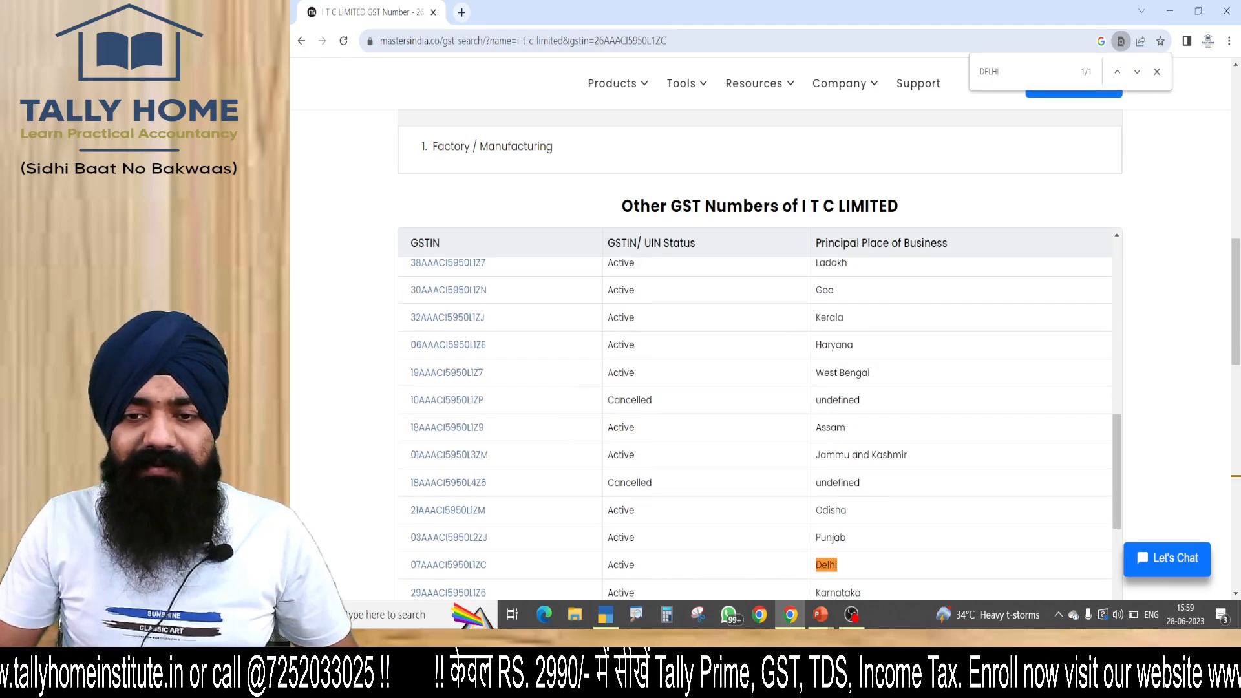
{"action": "left_click_drag", "start_coordinate": [409, 431], "coordinate": [486, 431]}
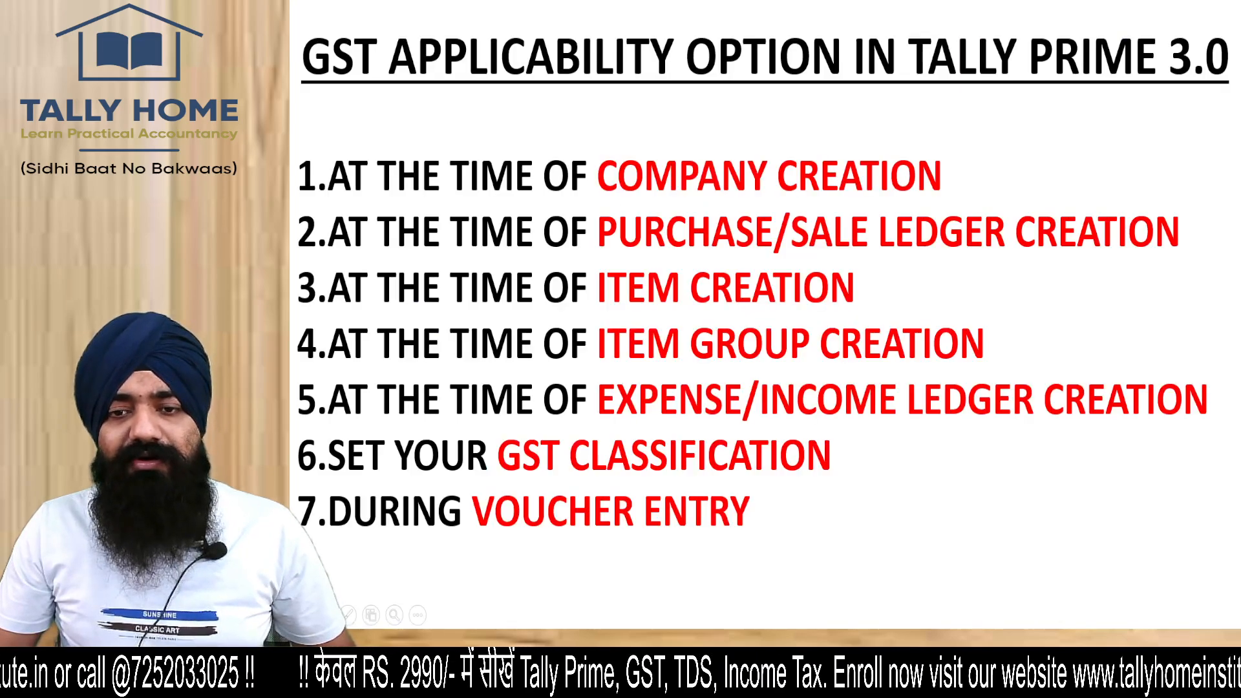
Switch back to TallyPrime, set ledger 123's registration type to Regular, paste the copied GSTIN and save the ledger.
{"action": "key", "text": "alt+Tab"}
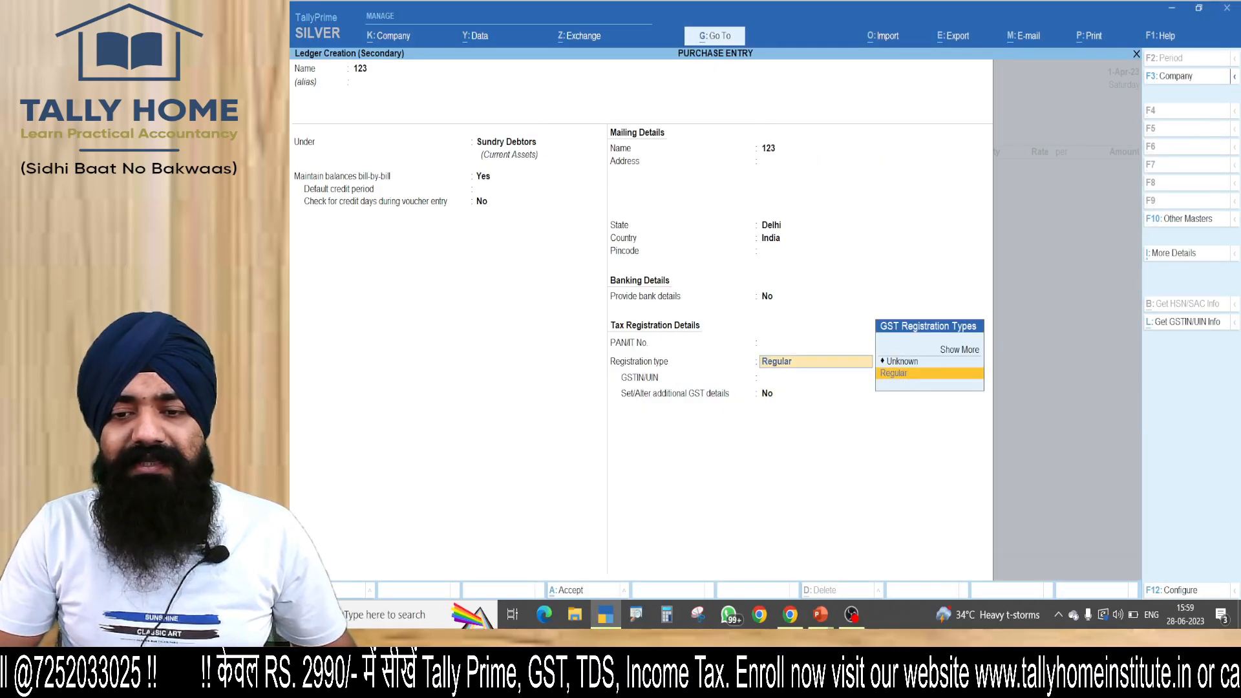
{"action": "key", "text": "Return"}
{"action": "key", "text": "ctrl+alt+v"}
{"action": "key", "text": "Return"}
{"action": "key", "text": "Return"}
{"action": "key", "text": "Return"}
{"action": "key", "text": "Return"}
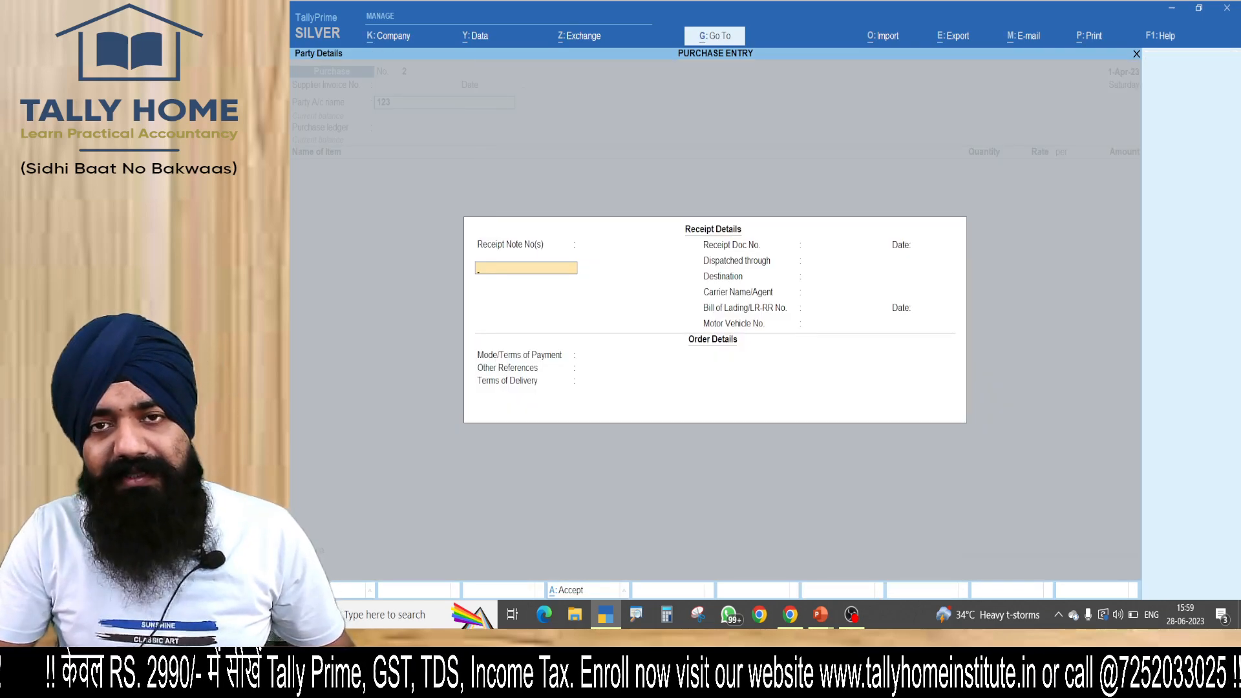
Accept the receipt and party details without additions and choose PURCHASE A/C as the purchase ledger.
{"action": "key", "text": "ctrl+a"}
{"action": "key", "text": "ctrl+a"}
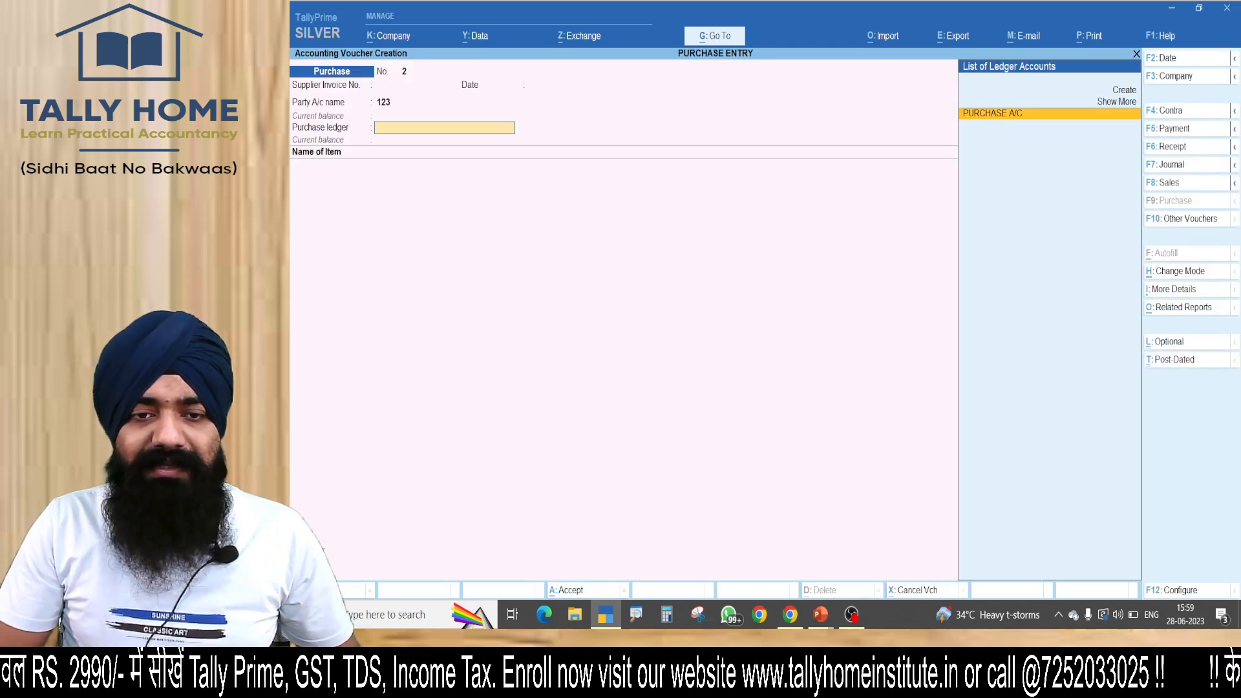
{"action": "key", "text": "Return"}
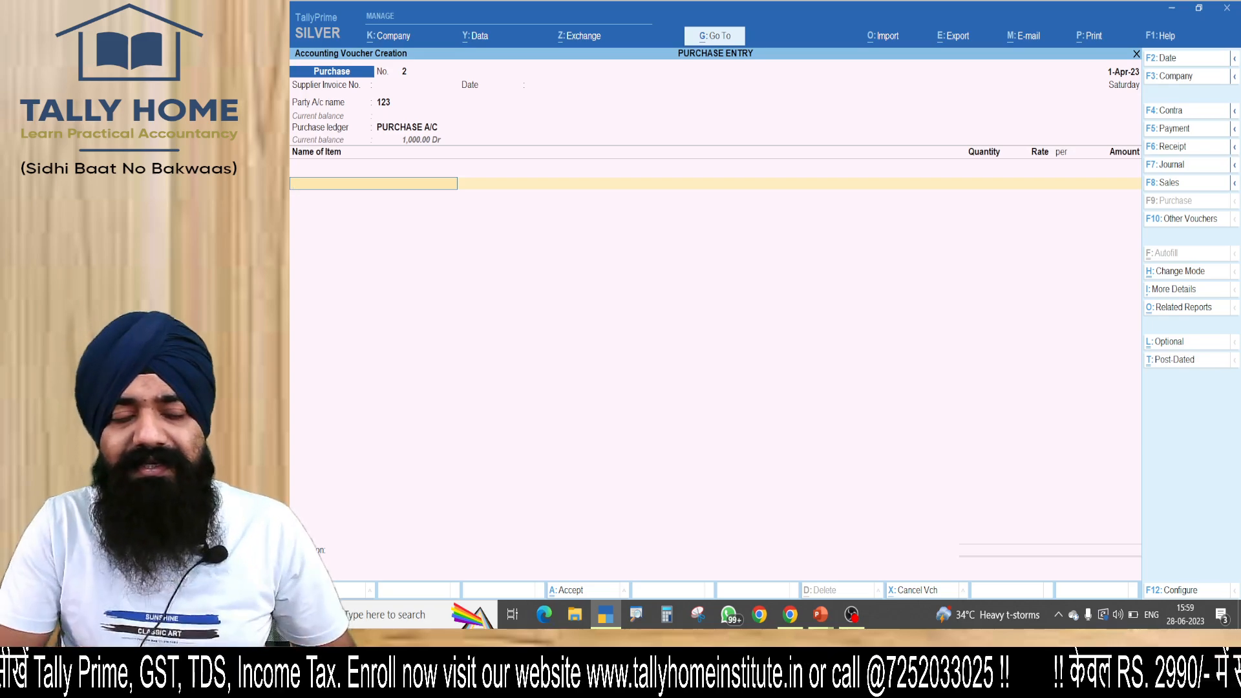
Add 1 PCS of ITEM A at 1,000.00, keeping the GST rate and HSN/SAC details as per masters/company.
{"action": "type", "text": "ITE"}
{"action": "key", "text": "Return"}
{"action": "key", "text": "Return"}
{"action": "type", "text": "1"}
{"action": "key", "text": "Return"}
{"action": "key", "text": "Return"}
Try to apply the CGST ledger to the interstate purchase.
{"action": "key", "text": "Return"}
{"action": "key", "text": "Return"}
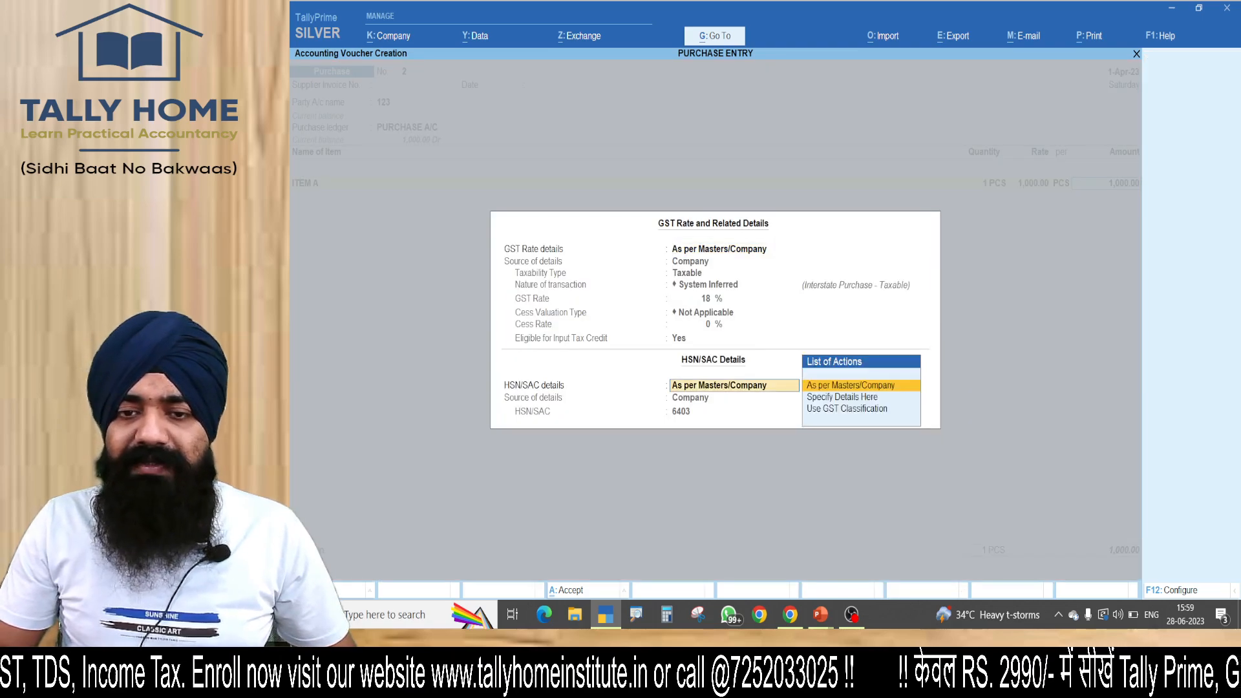
{"action": "key", "text": "Return"}
{"action": "key", "text": "Return"}
{"action": "type", "text": "CG"}
{"action": "key", "text": "Return"}
Begin a new tax ledger named IGST under Duties & Taxes from within the voucher.
{"action": "key", "text": "Return"}
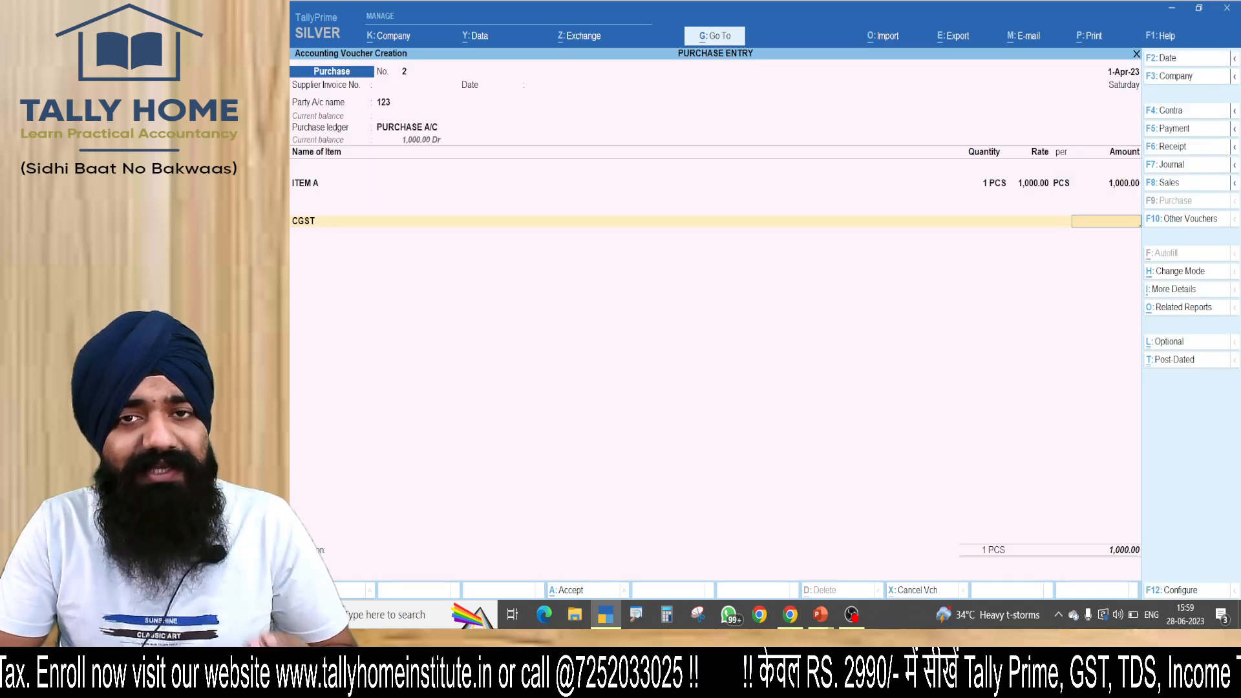
{"action": "key", "text": "BackSpace"}
{"action": "key", "text": "alt+c"}
{"action": "type", "text": "IGST"}
{"action": "key", "text": "Return"}
{"action": "key", "text": "Return"}
{"action": "type", "text": "DU"}
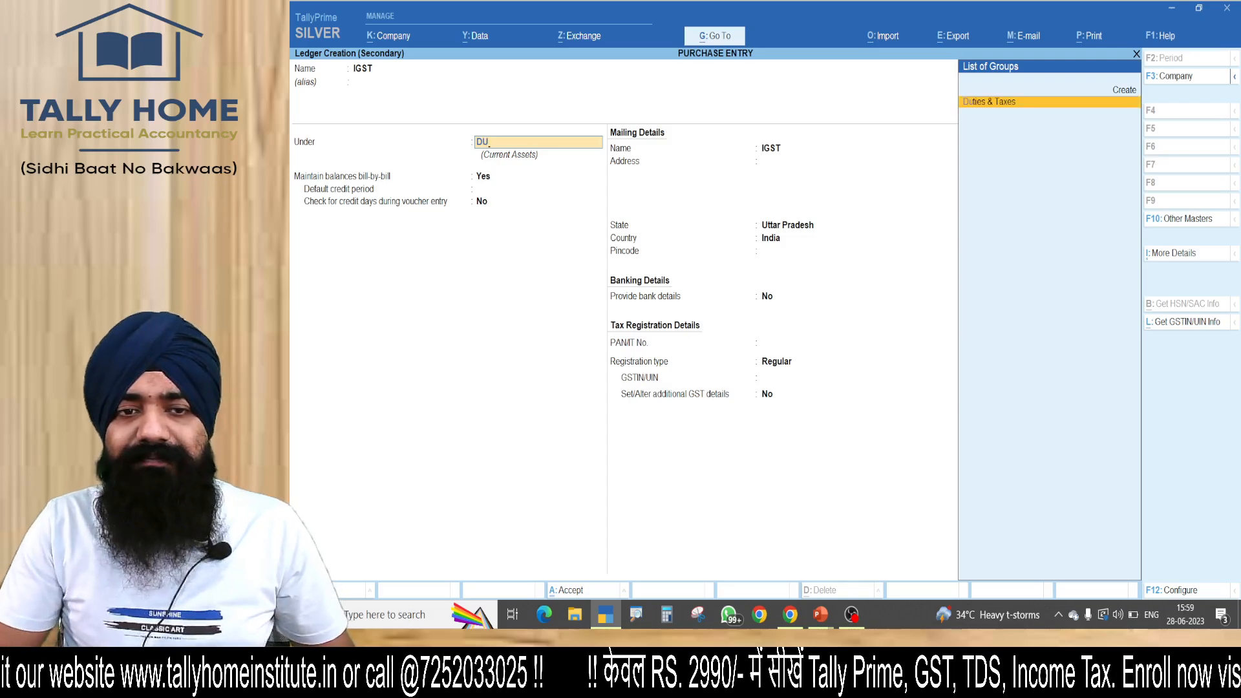
{"action": "key", "text": "Return"}
Set the IGST ledger's duty type to GST and tax type to IGST, and save it into the voucher.
{"action": "key", "text": "Up"}
{"action": "key", "text": "Return"}
{"action": "key", "text": "Down"}
{"action": "key", "text": "Up"}
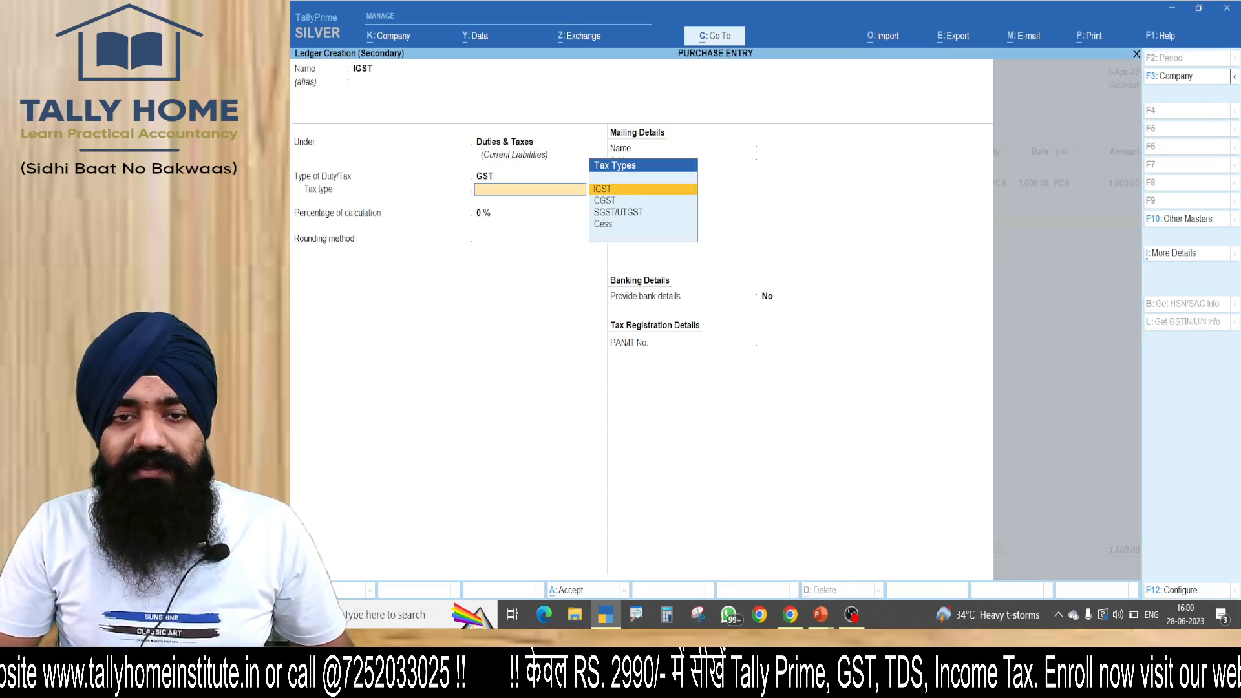
{"action": "key", "text": "Return"}
{"action": "key", "text": "ctrl+a"}
{"action": "key", "text": "Return"}
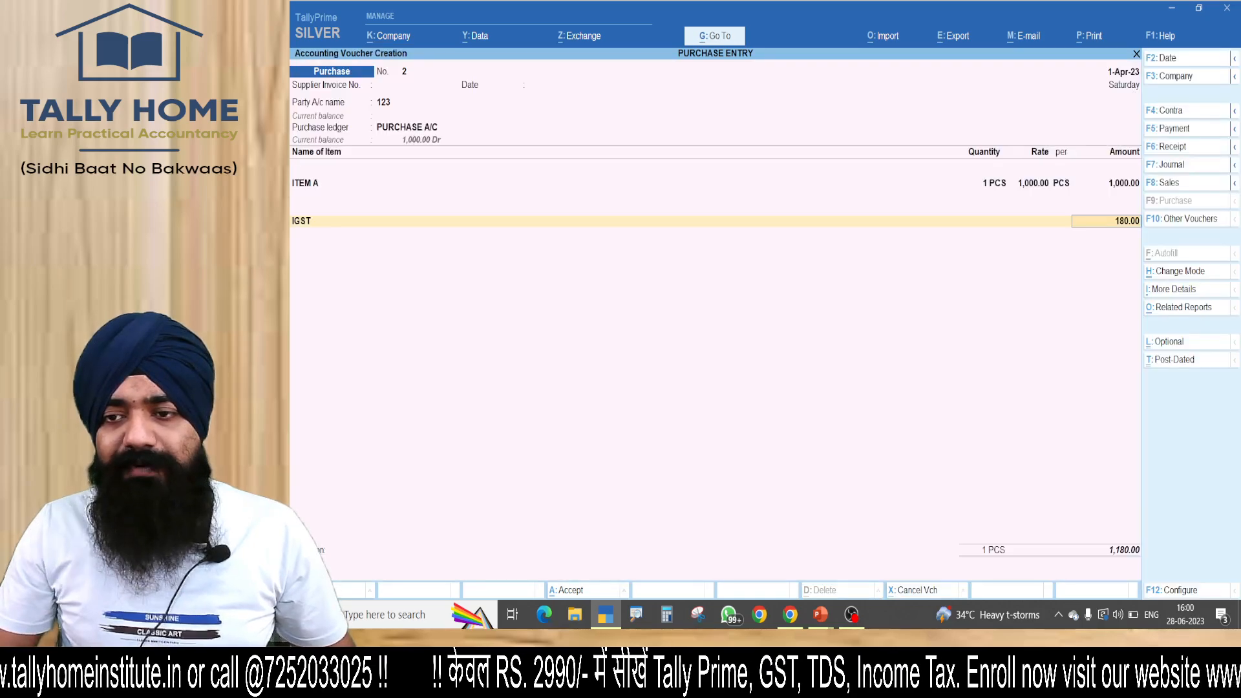
Check the calculated IGST amount and save the interstate purchase voucher for party 123.
{"action": "key", "text": "ctrl+1"}
{"action": "left_click", "coordinate": [1111, 230]}
{"action": "mouse_move", "coordinate": [1096, 154]}
{"action": "left_mouse_down"}
{"action": "mouse_move", "coordinate": [1232, 141]}
{"action": "mouse_move", "coordinate": [872, 145]}
{"action": "left_mouse_up"}
{"action": "key", "text": "Escape"}
{"action": "key", "text": "Return"}
{"action": "key", "text": "Return"}
{"action": "key", "text": "Return"}
Leave the blank new voucher and open the GSTR-3B report.
{"action": "key", "text": "Return"}
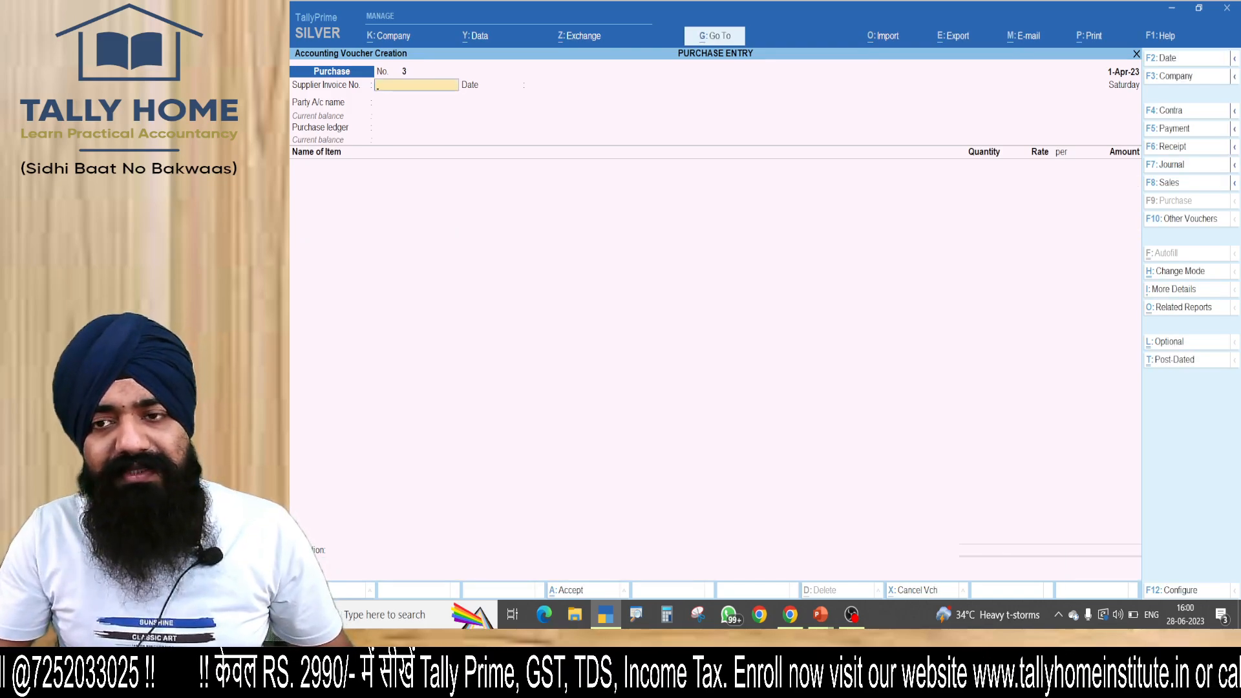
{"action": "key", "text": "Escape"}
{"action": "key", "text": "Return"}
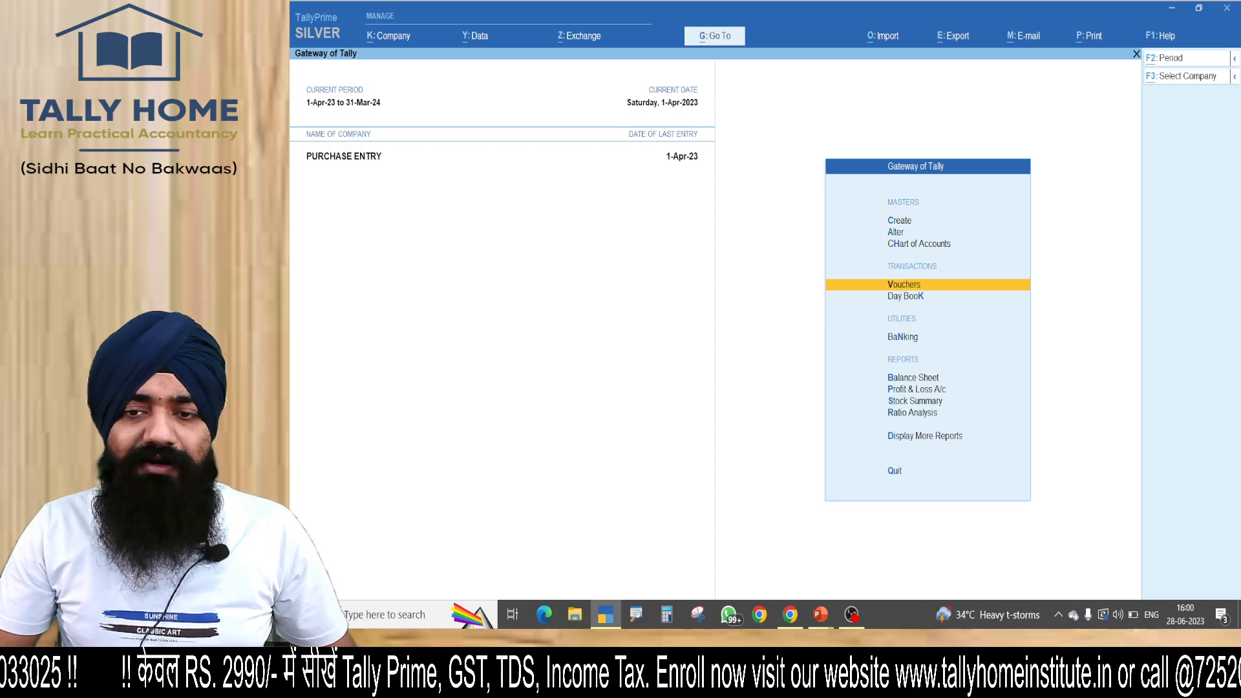
{"action": "key", "text": "alt+g"}
{"action": "type", "text": "GSTR3"}
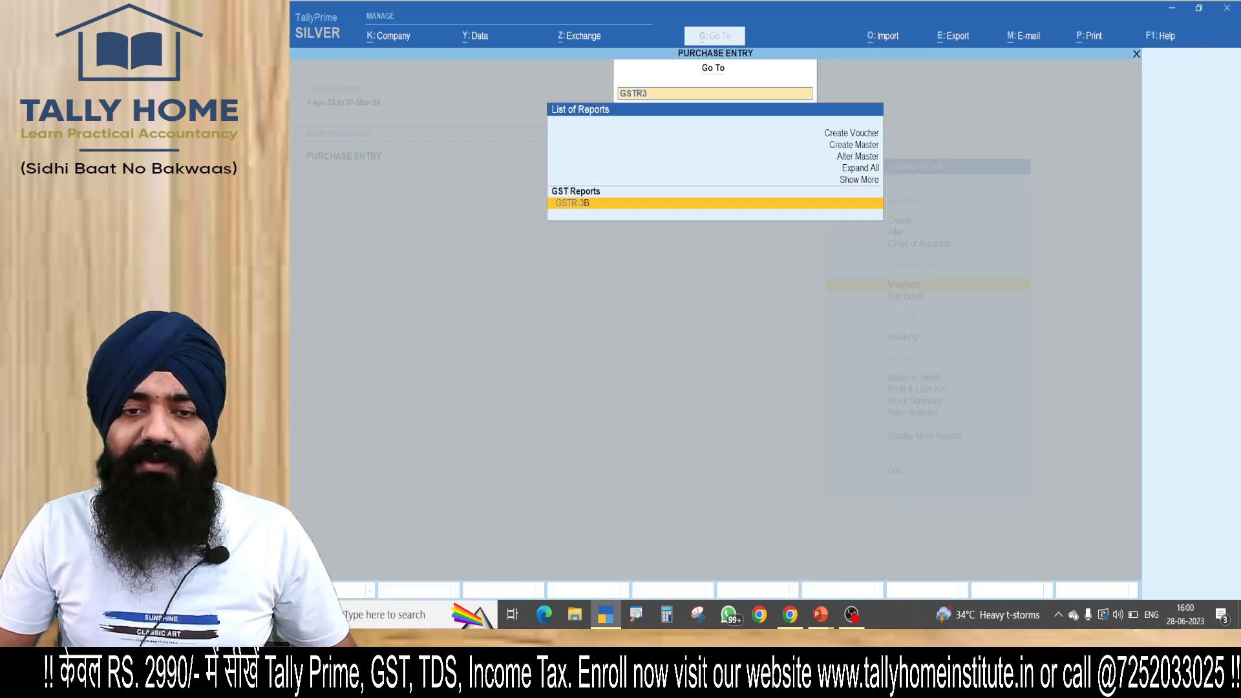
{"action": "key", "text": "Return"}
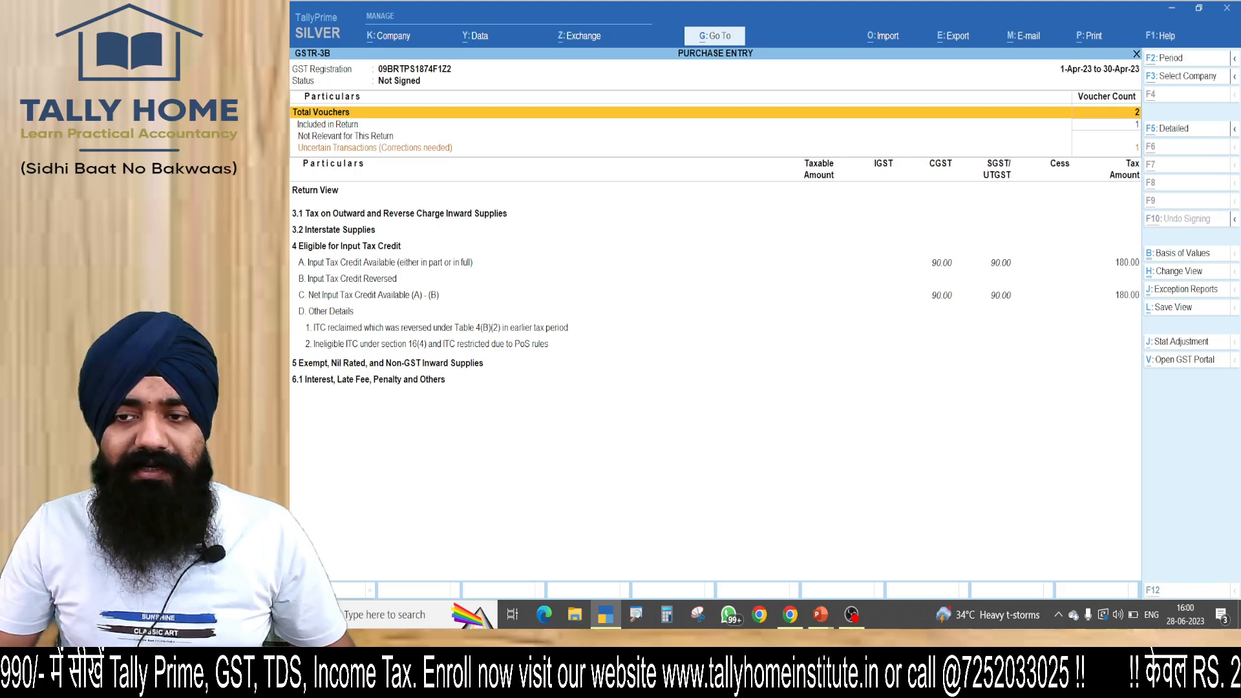
Expand and collapse the GSTR-3B details, and examine the counts of included and uncertain vouchers.
{"action": "key", "text": "alt+F5"}
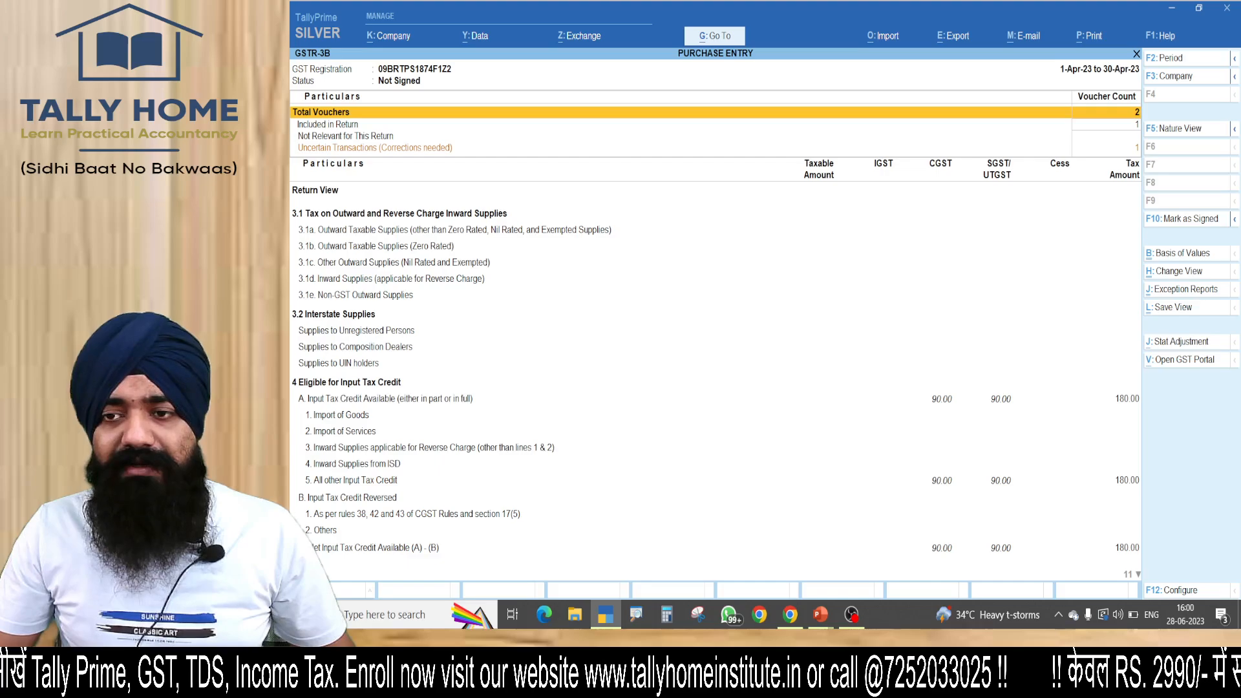
{"action": "key", "text": "alt+F5"}
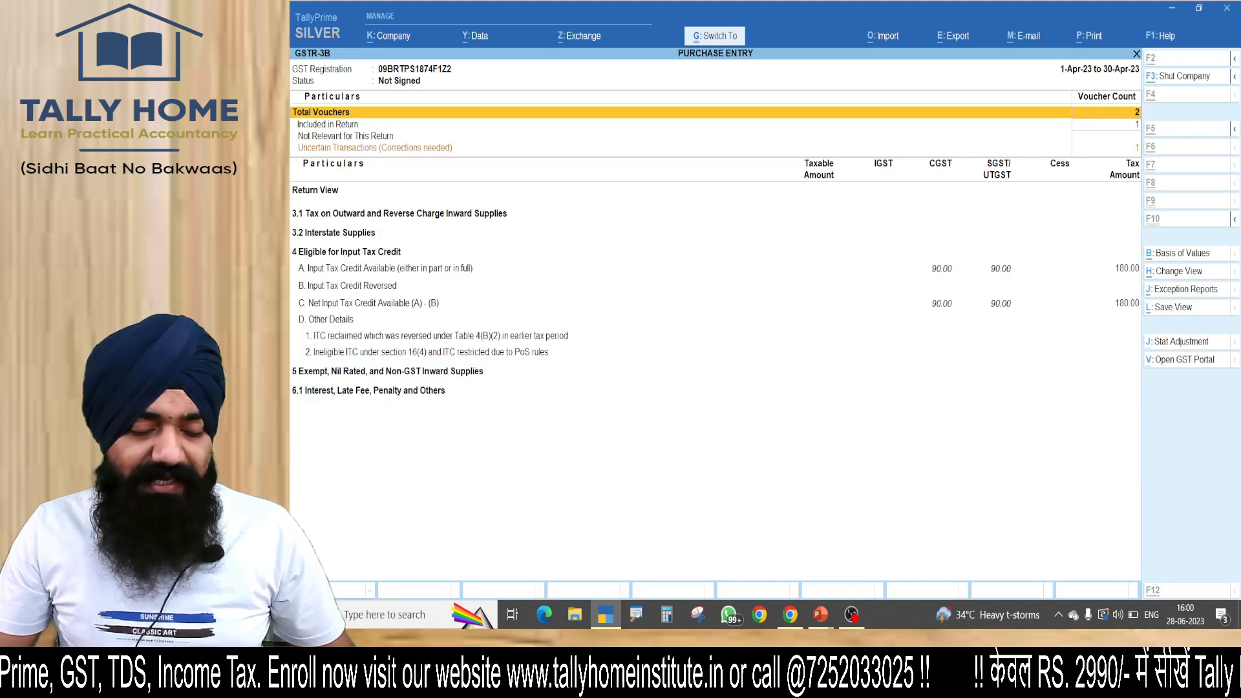
{"action": "key", "text": "ctrl+1"}
{"action": "left_click", "coordinate": [1132, 145]}
{"action": "mouse_move", "coordinate": [1131, 122]}
{"action": "left_mouse_down"}
{"action": "mouse_move", "coordinate": [1098, 130]}
{"action": "mouse_move", "coordinate": [1000, 110]}
{"action": "left_mouse_up"}
{"action": "key", "text": "Escape"}
Open Uncertain Transactions (Corrections needed) in GSTR-3B and examine which invoice information is missing.
{"action": "key", "text": "Down"}
{"action": "key", "text": "Down"}
{"action": "key", "text": "Return"}
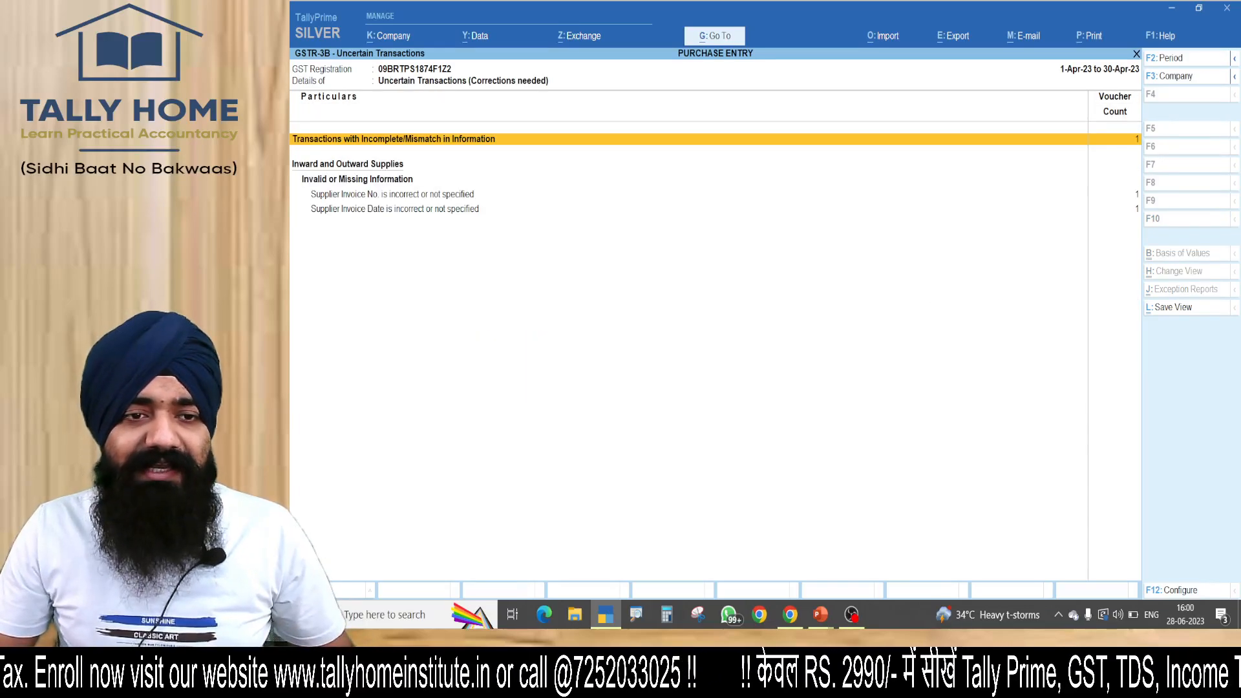
{"action": "key", "text": "ctrl+1"}
{"action": "left_click", "coordinate": [291, 220]}
{"action": "mouse_move", "coordinate": [291, 83]}
{"action": "left_mouse_down"}
{"action": "mouse_move", "coordinate": [965, 206]}
{"action": "mouse_move", "coordinate": [291, 231]}
{"action": "left_mouse_up"}
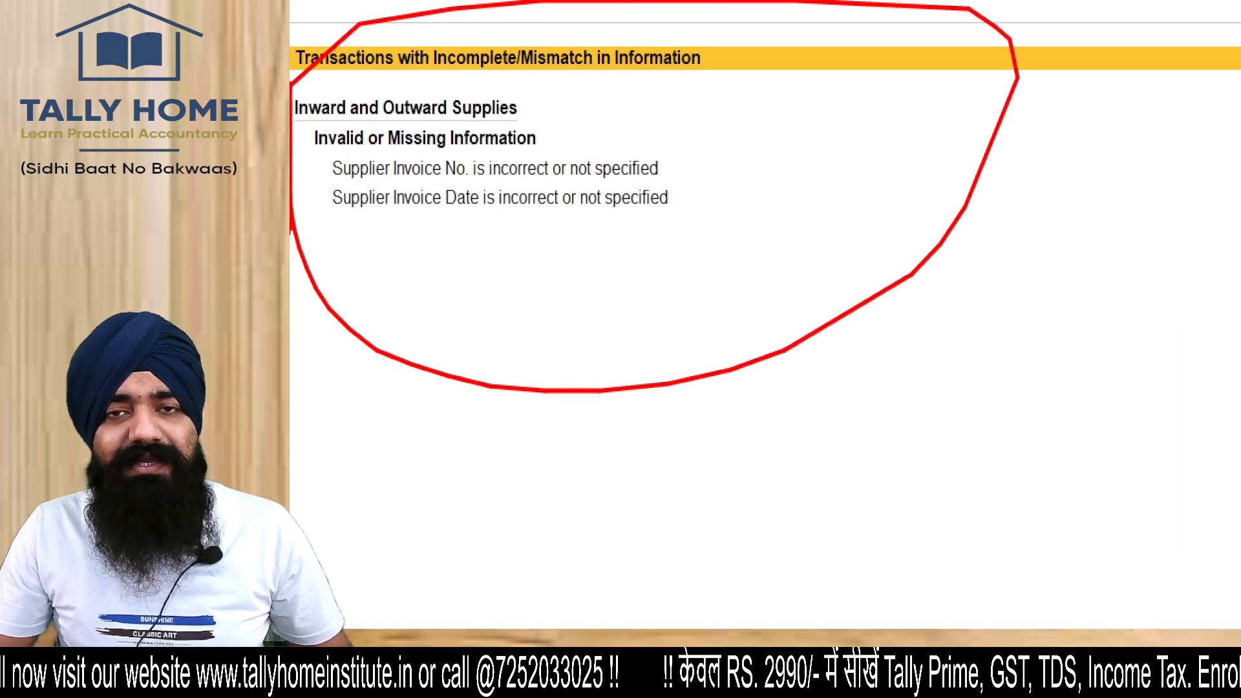
{"action": "key", "text": "Escape"}
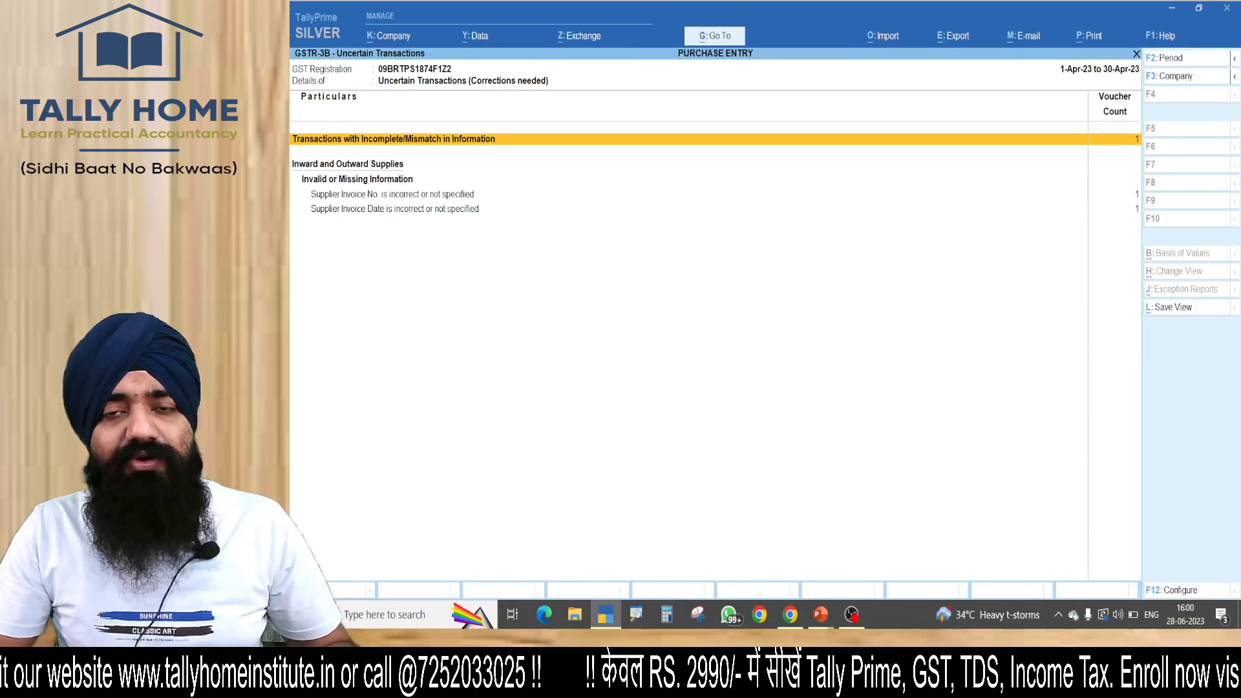
Open the flagged purchase voucher of party 123, set supplier invoice number 1 dated 1-Apr-23, and save it.
{"action": "key", "text": "Return"}
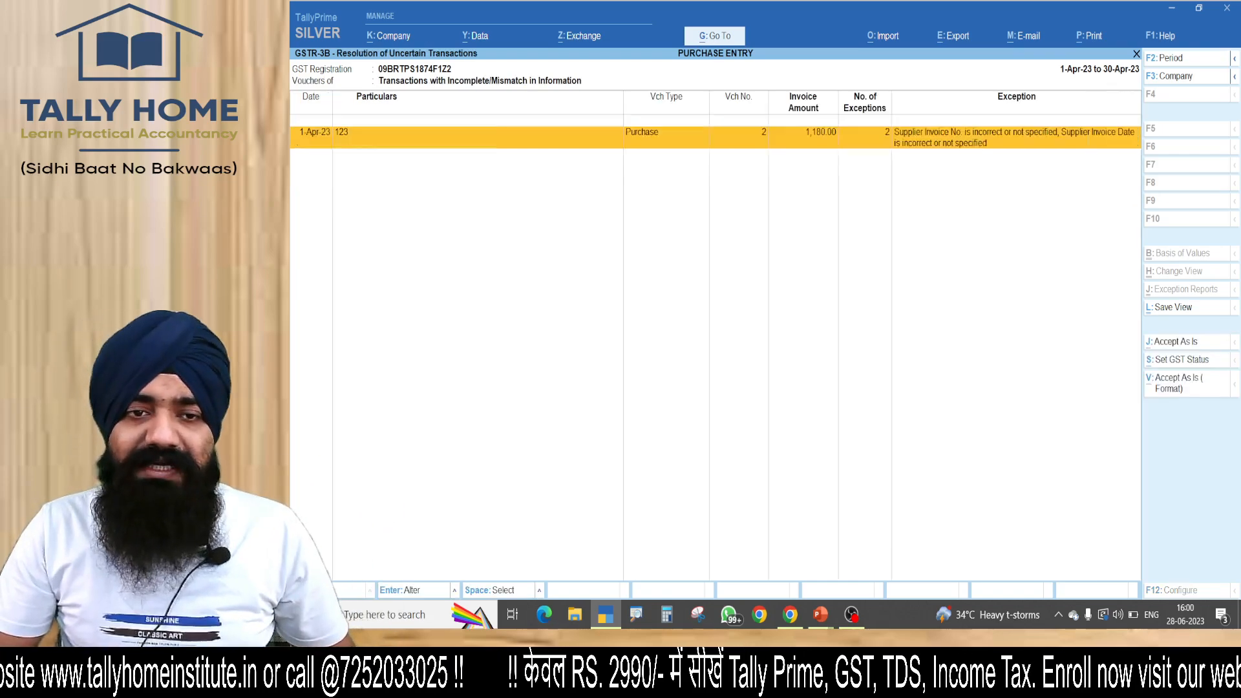
{"action": "key", "text": "Return"}
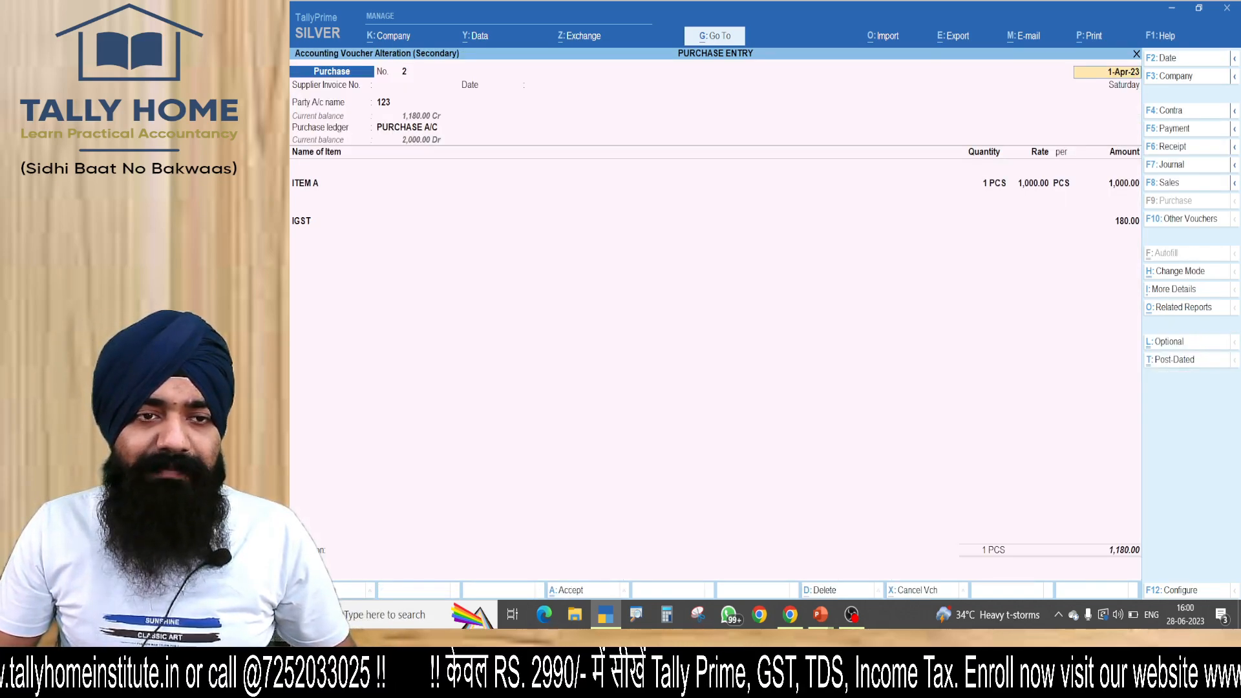
{"action": "key", "text": "Return"}
{"action": "type", "text": "1"}
{"action": "key", "text": "Return"}
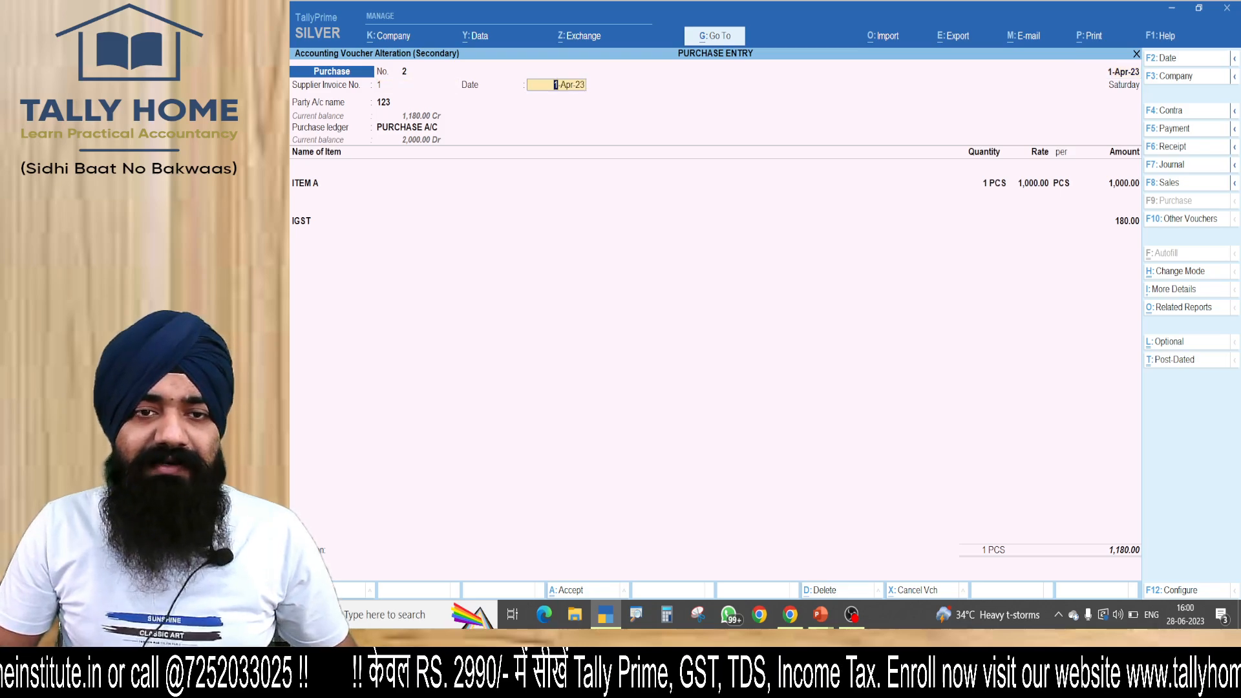
{"action": "key", "text": "ctrl"}
{"action": "key", "text": "ctrl+a"}
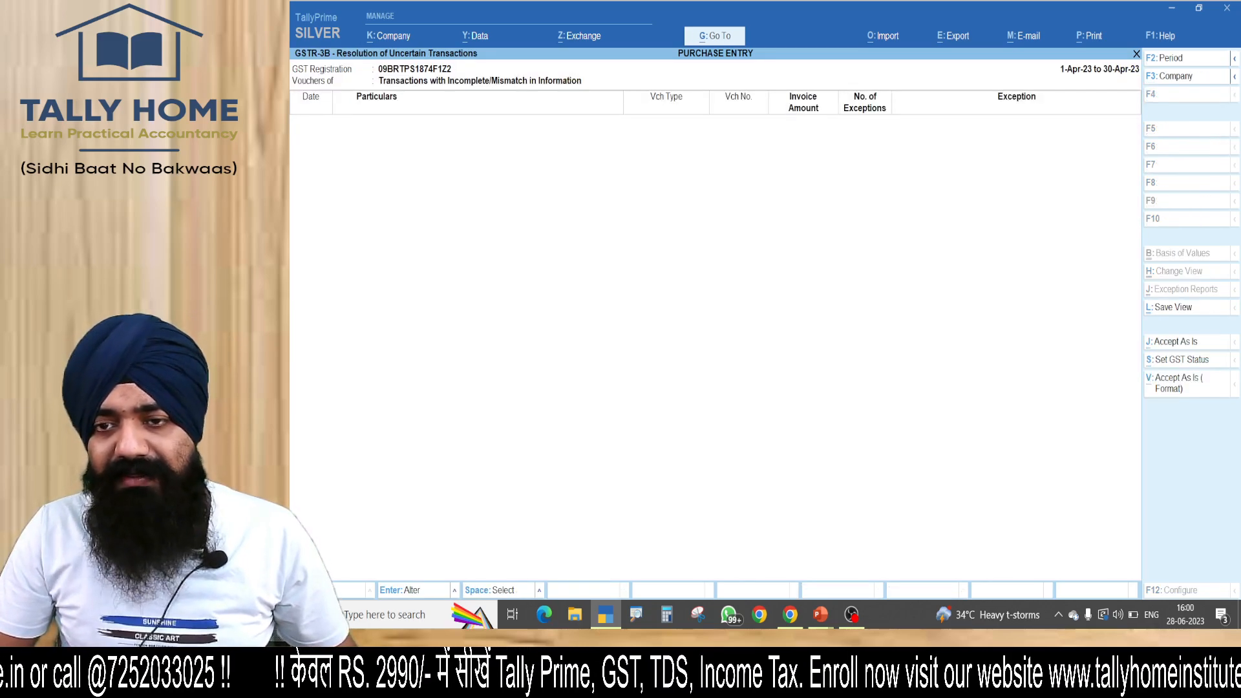
Return to the GSTR-3B summary, examine the included vouchers and input tax credit amounts, and close the report.
{"action": "key", "text": "Escape"}
{"action": "key", "text": "Escape"}
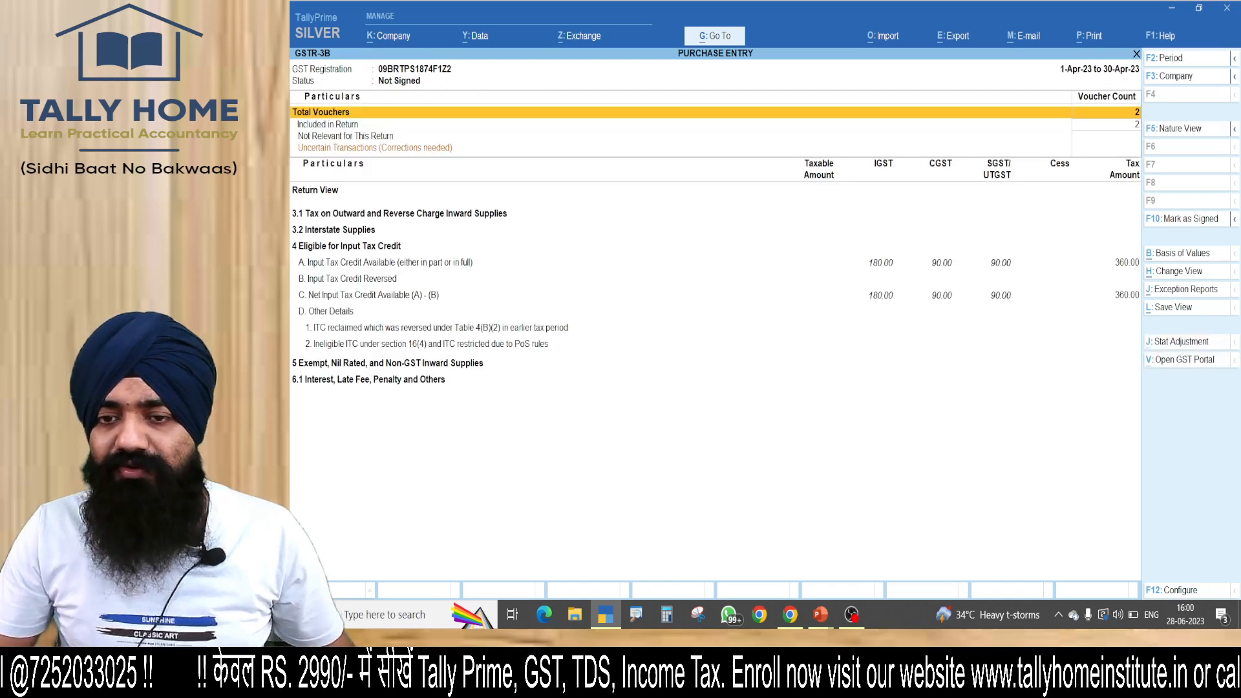
{"action": "mouse_move", "coordinate": [860, 225]}
{"action": "left_mouse_down"}
{"action": "mouse_move", "coordinate": [845, 261]}
{"action": "mouse_move", "coordinate": [855, 234]}
{"action": "left_mouse_up"}
{"action": "mouse_move", "coordinate": [884, 141]}
{"action": "left_mouse_down"}
{"action": "mouse_move", "coordinate": [887, 126]}
{"action": "mouse_move", "coordinate": [1028, 146]}
{"action": "mouse_move", "coordinate": [1015, 126]}
{"action": "left_mouse_up"}
{"action": "key", "text": "Escape"}
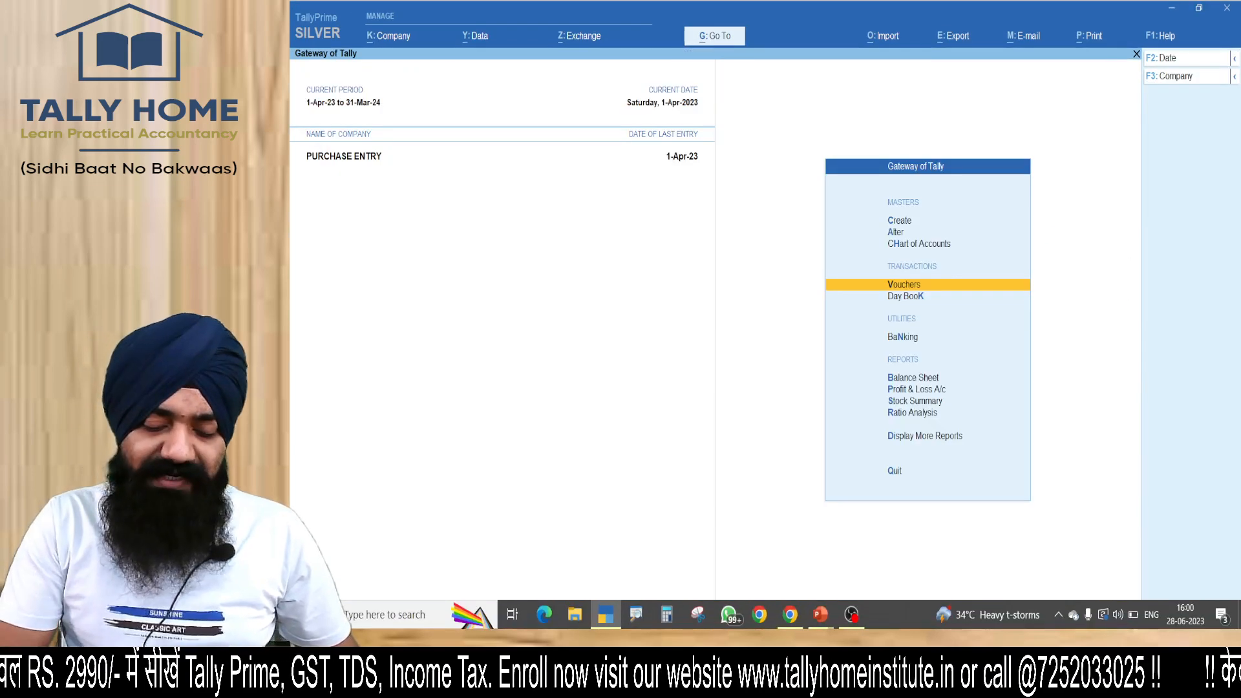
Open the Profit & Loss A/c in detailed view and examine the purchase accounts and closing stock.
{"action": "key", "text": "p"}
{"action": "key", "text": "alt+F5"}
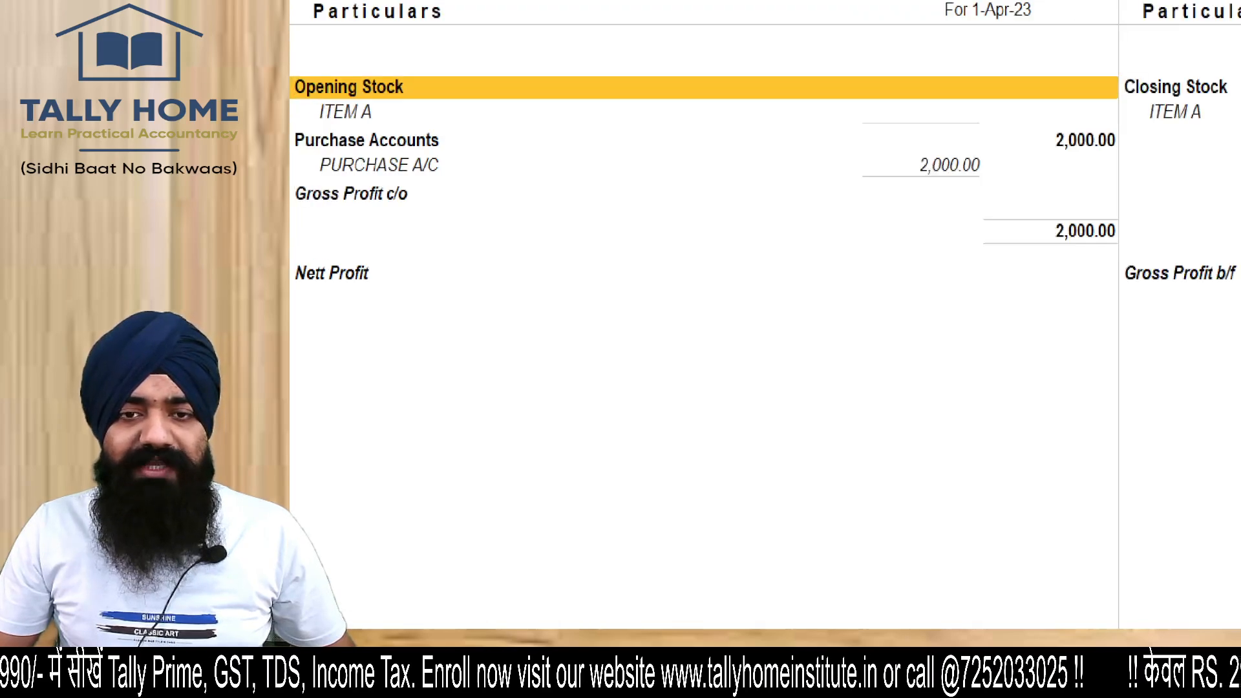
{"action": "mouse_move", "coordinate": [844, 75]}
{"action": "left_mouse_down"}
{"action": "mouse_move", "coordinate": [819, 94]}
{"action": "mouse_move", "coordinate": [454, 78]}
{"action": "left_mouse_up"}
{"action": "key", "text": "Escape"}
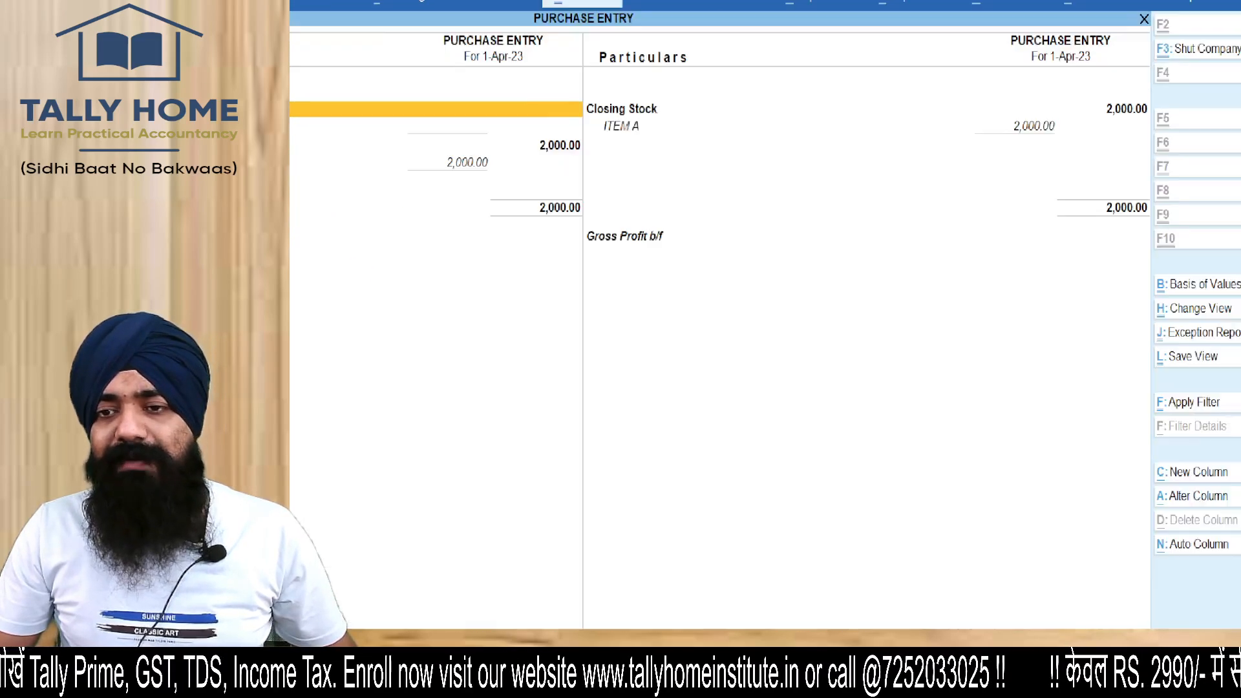
{"action": "left_click", "coordinate": [1111, 148]}
{"action": "mouse_move", "coordinate": [1022, 78]}
{"action": "left_mouse_down"}
{"action": "mouse_move", "coordinate": [1130, 165]}
{"action": "mouse_move", "coordinate": [734, 102]}
{"action": "left_mouse_up"}
{"action": "key", "text": "Escape"}
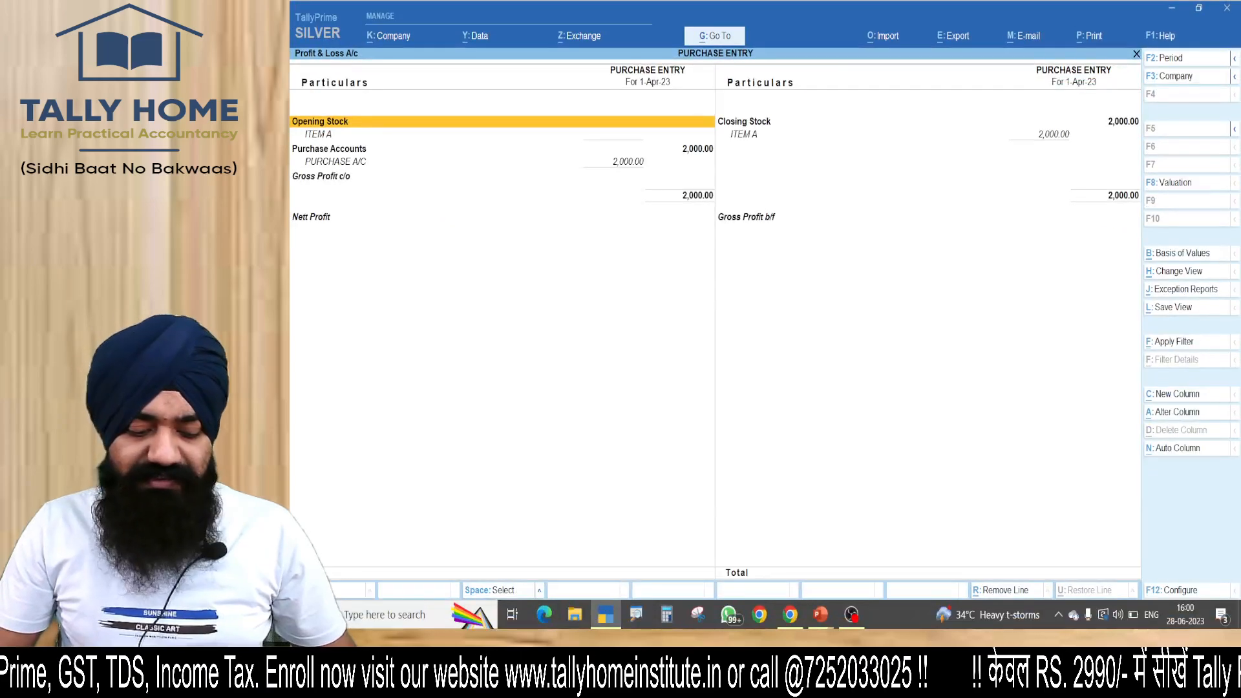
Open the GSTR-2B Reconciliation report.
{"action": "key", "text": "alt+g"}
{"action": "type", "text": "GSTR"}
{"action": "type", "text": "-2"}
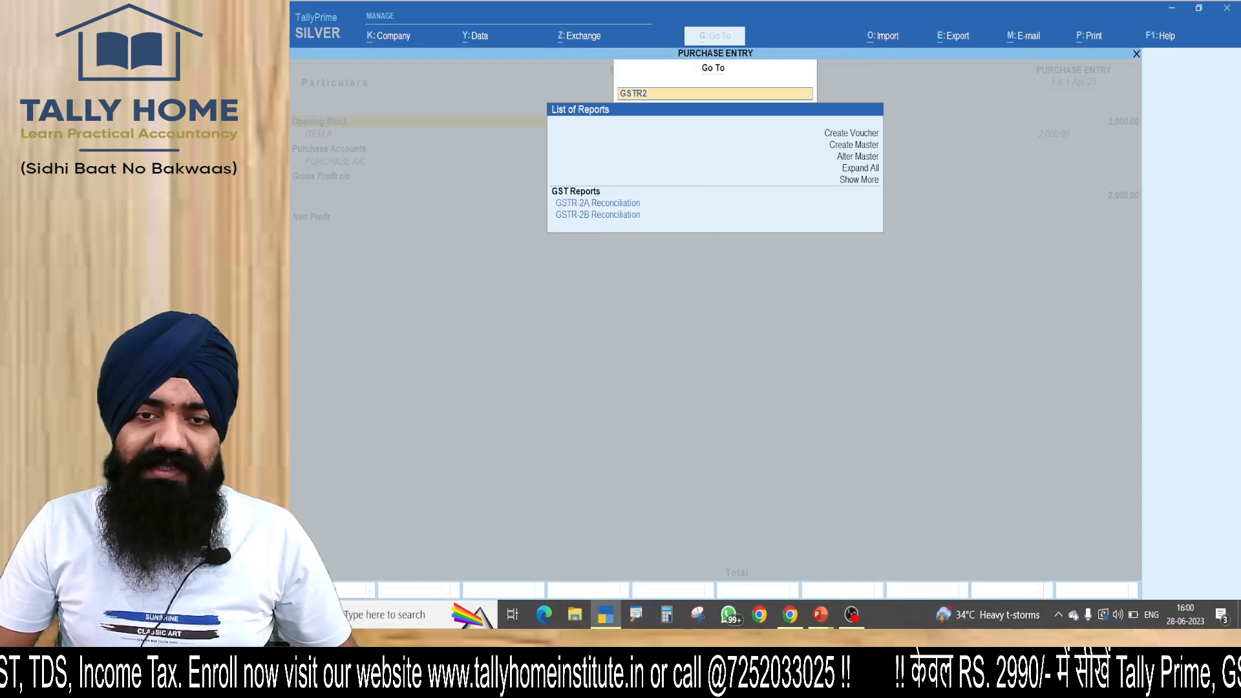
{"action": "key", "text": "Down"}
{"action": "key", "text": "Down"}
{"action": "key", "text": "Return"}
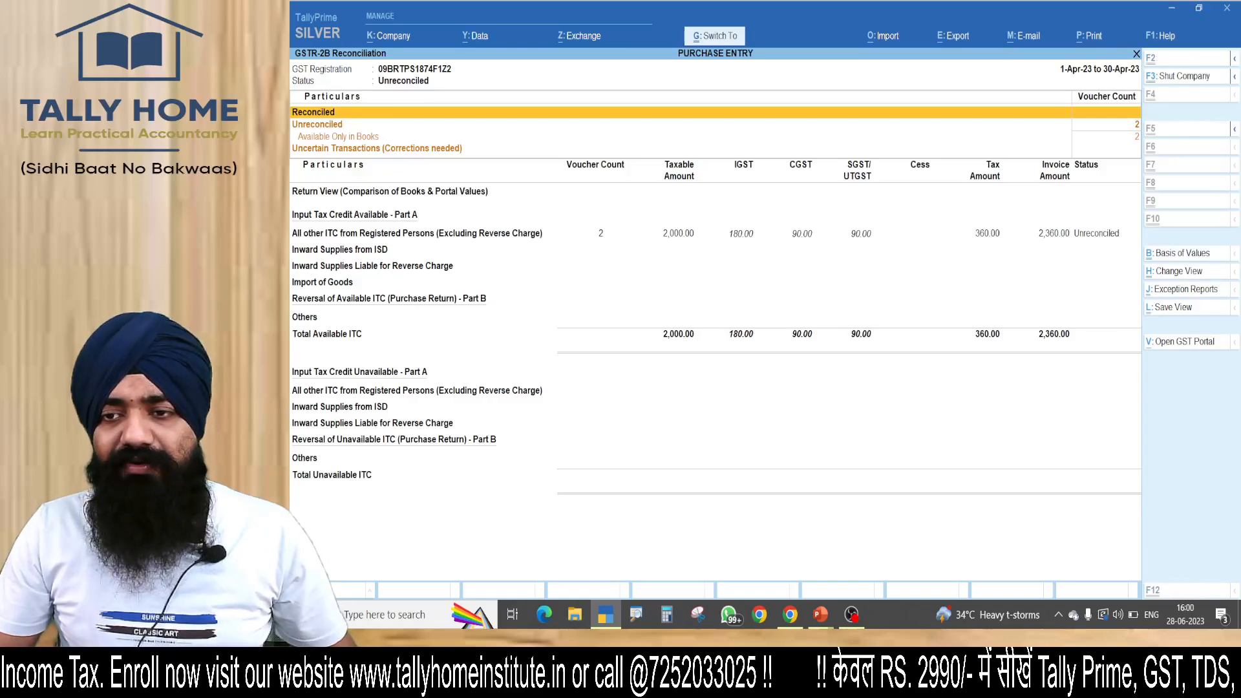
Examine the unreconciled voucher count and the IGST, CGST and SGST amounts in the GSTR-2B Reconciliation report.
{"action": "mouse_move", "coordinate": [1116, 138]}
{"action": "left_mouse_down"}
{"action": "mouse_move", "coordinate": [1171, 154]}
{"action": "mouse_move", "coordinate": [1101, 189]}
{"action": "left_mouse_up"}
{"action": "key", "text": "Escape"}
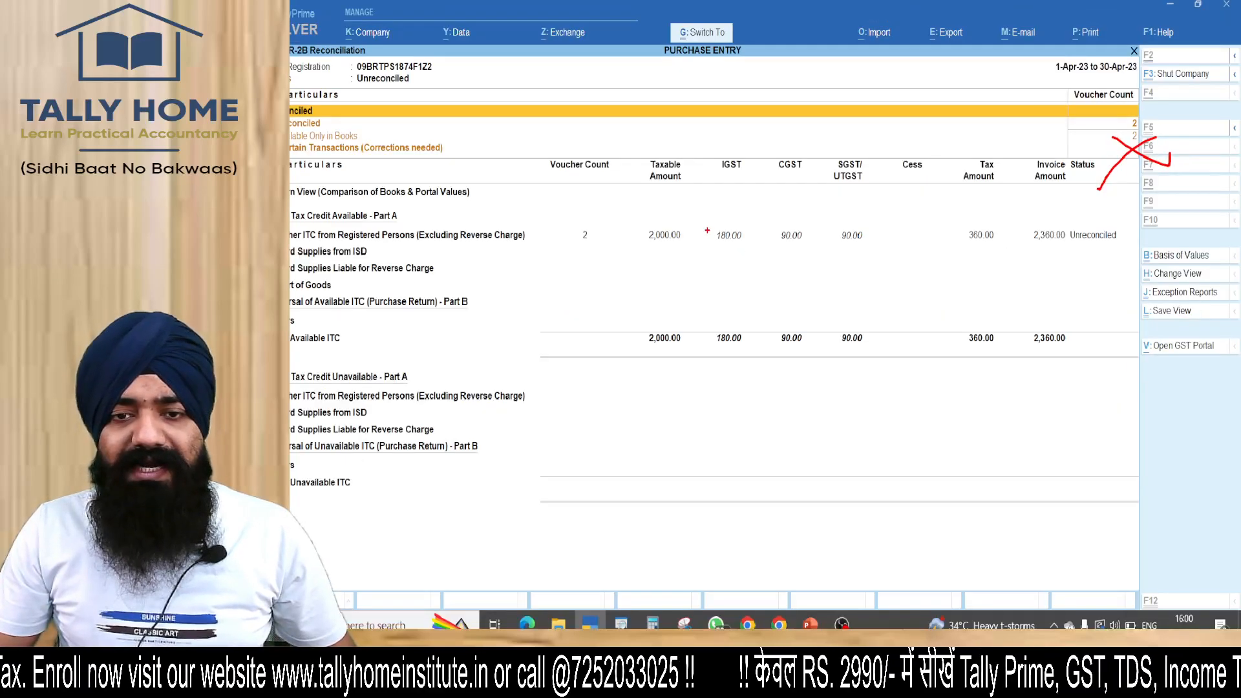
{"action": "key", "text": "ctrl+1"}
{"action": "mouse_move", "coordinate": [743, 202]}
{"action": "left_mouse_down"}
{"action": "mouse_move", "coordinate": [703, 191]}
{"action": "mouse_move", "coordinate": [722, 196]}
{"action": "left_mouse_up"}
{"action": "mouse_move", "coordinate": [828, 165]}
{"action": "left_mouse_down"}
{"action": "mouse_move", "coordinate": [790, 156]}
{"action": "mouse_move", "coordinate": [838, 169]}
{"action": "left_mouse_up"}
{"action": "left_click_drag", "start_coordinate": [972, 126], "coordinate": [716, 105]}
{"action": "key", "text": "Escape"}
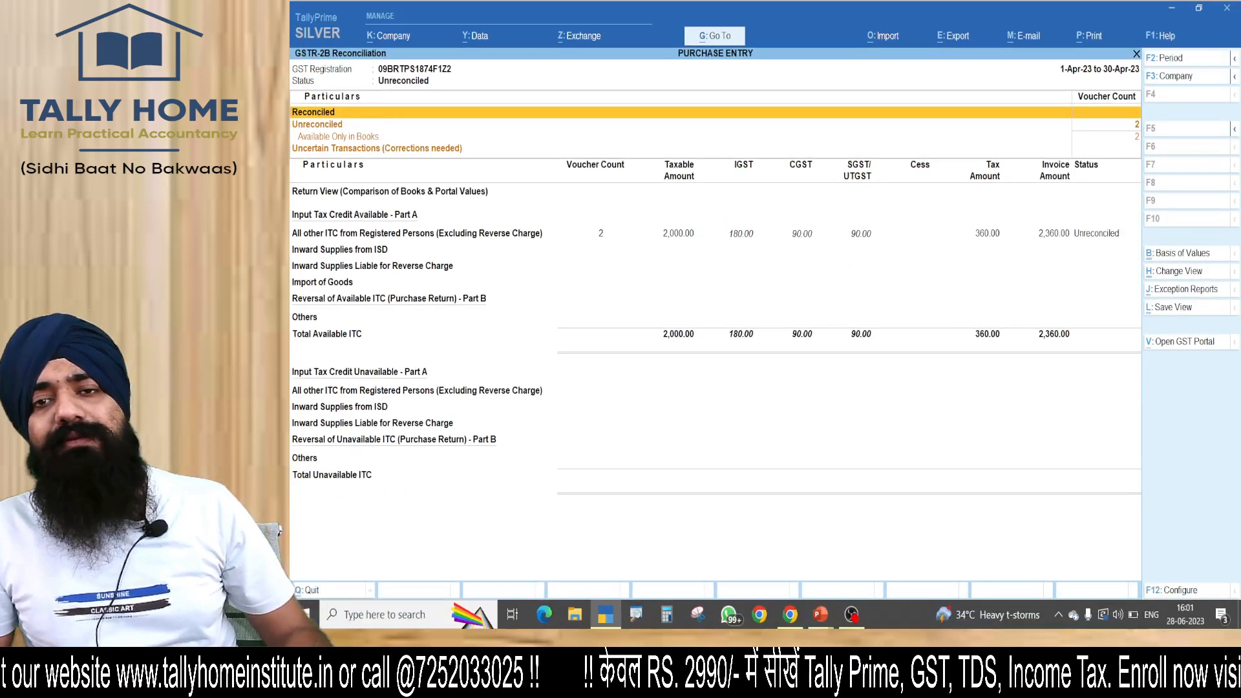